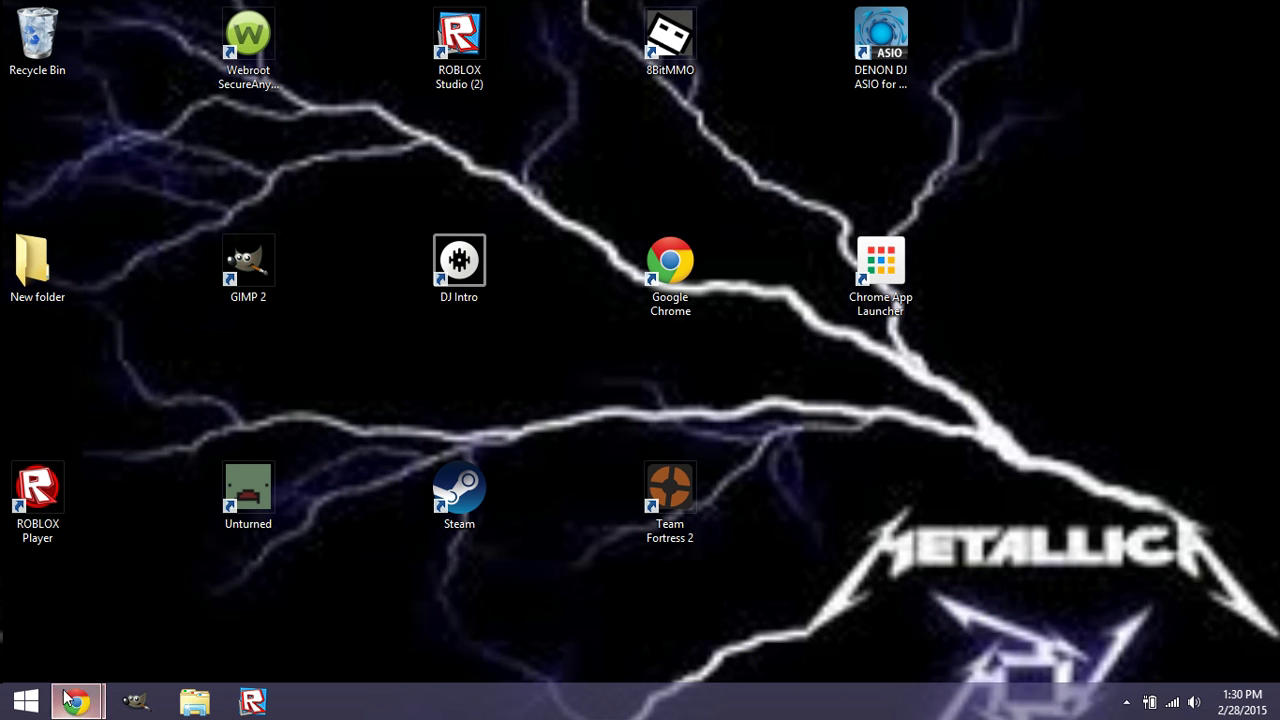
Bring the Chrome window to the front from the taskbar.
left_click(100, 695)
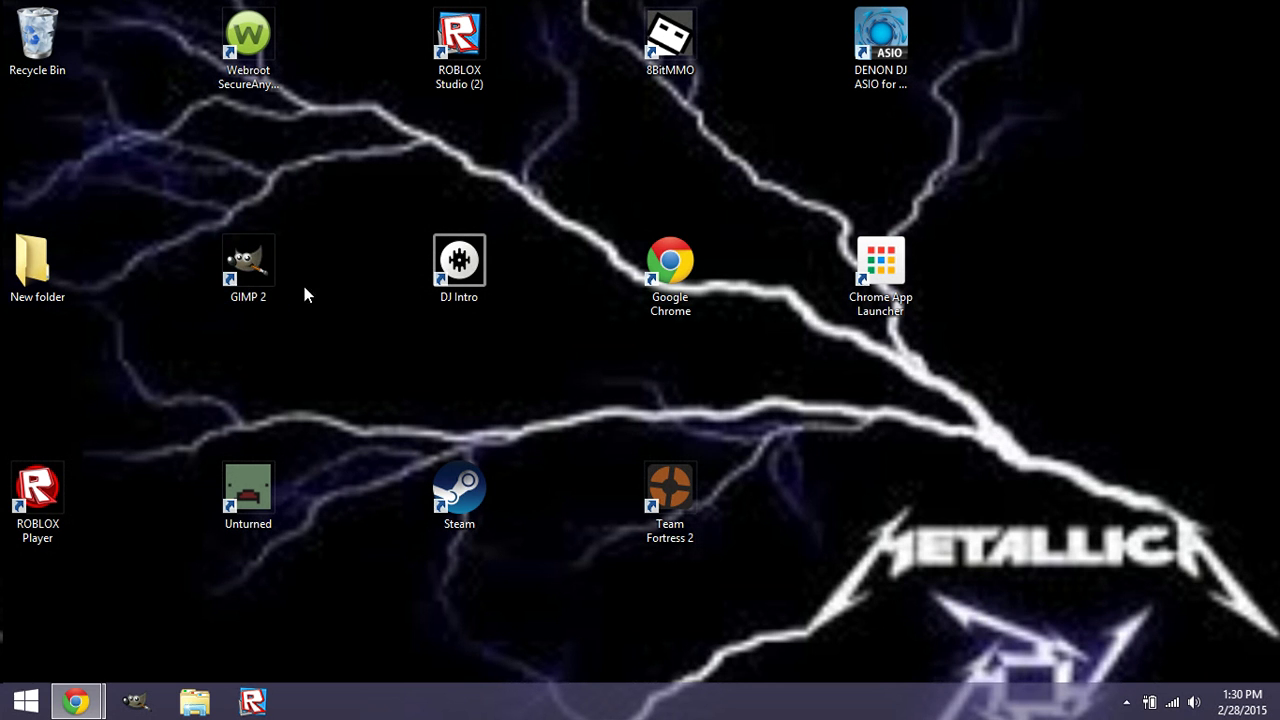
Launch GIMP 2 maximized and browse into the Graal heads folder in the Open dialog.
left_click(245, 270)
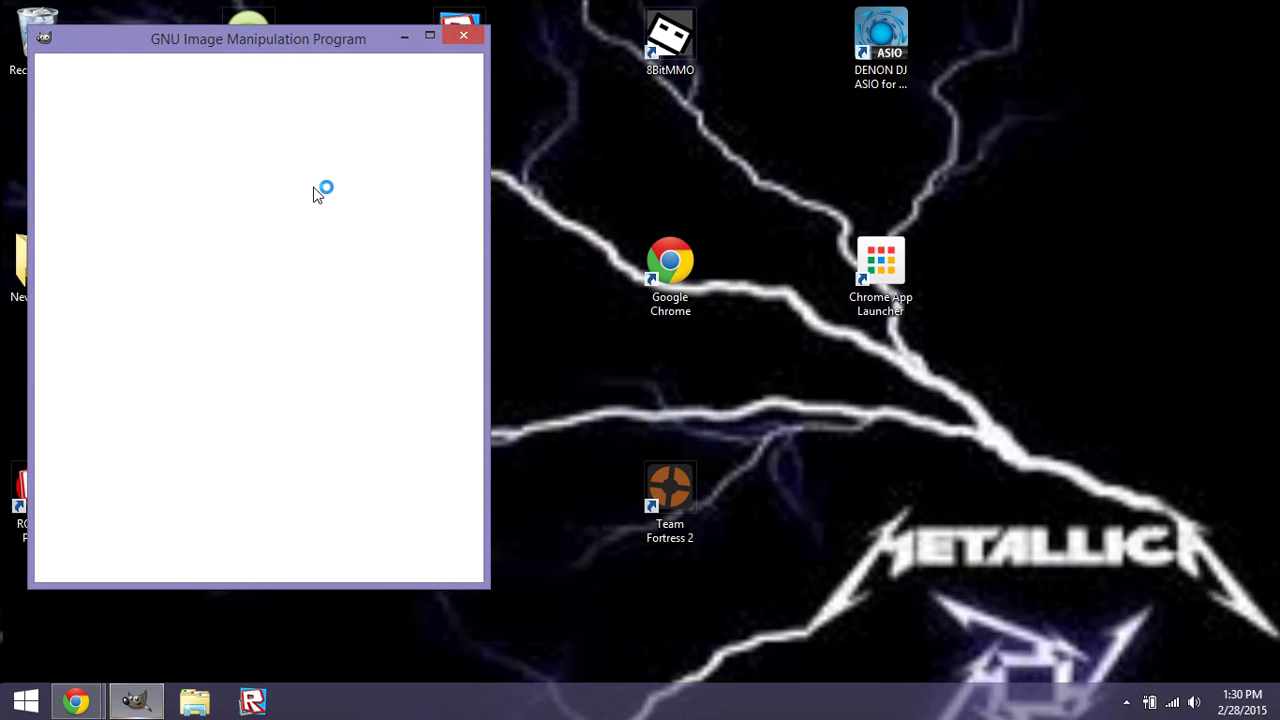
left_click(426, 42)
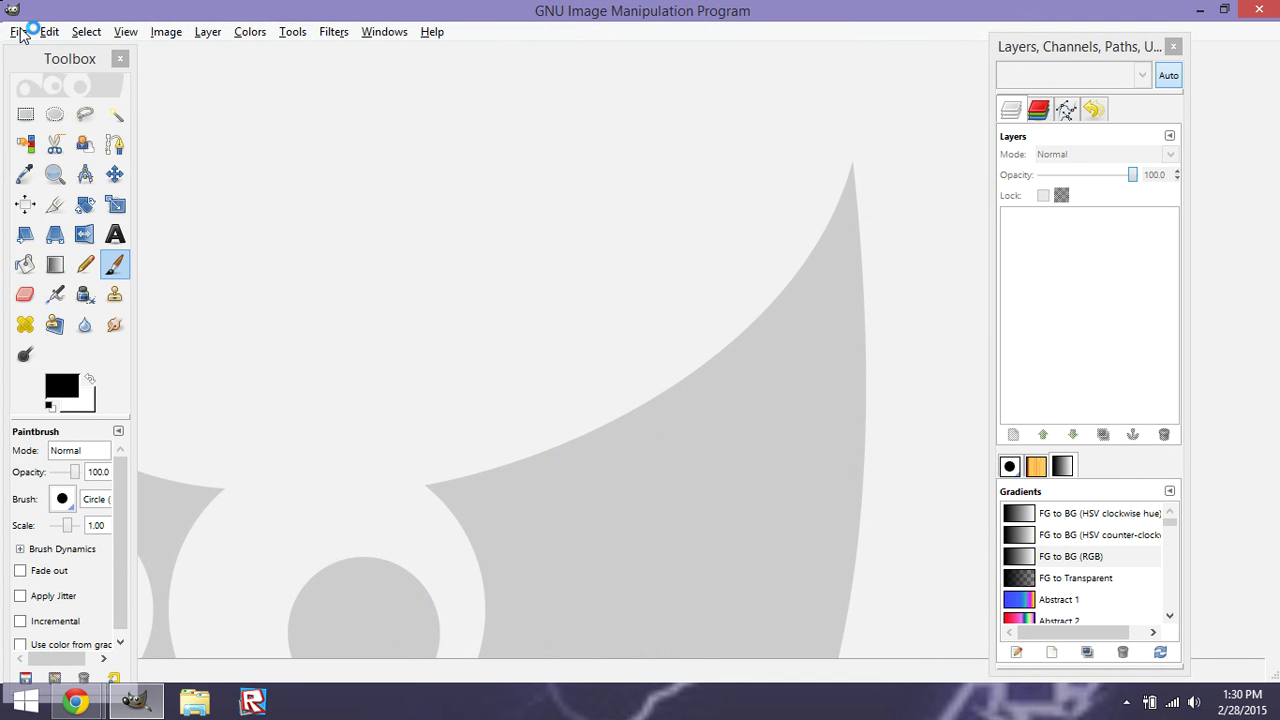
left_click(18, 31)
left_click(50, 91)
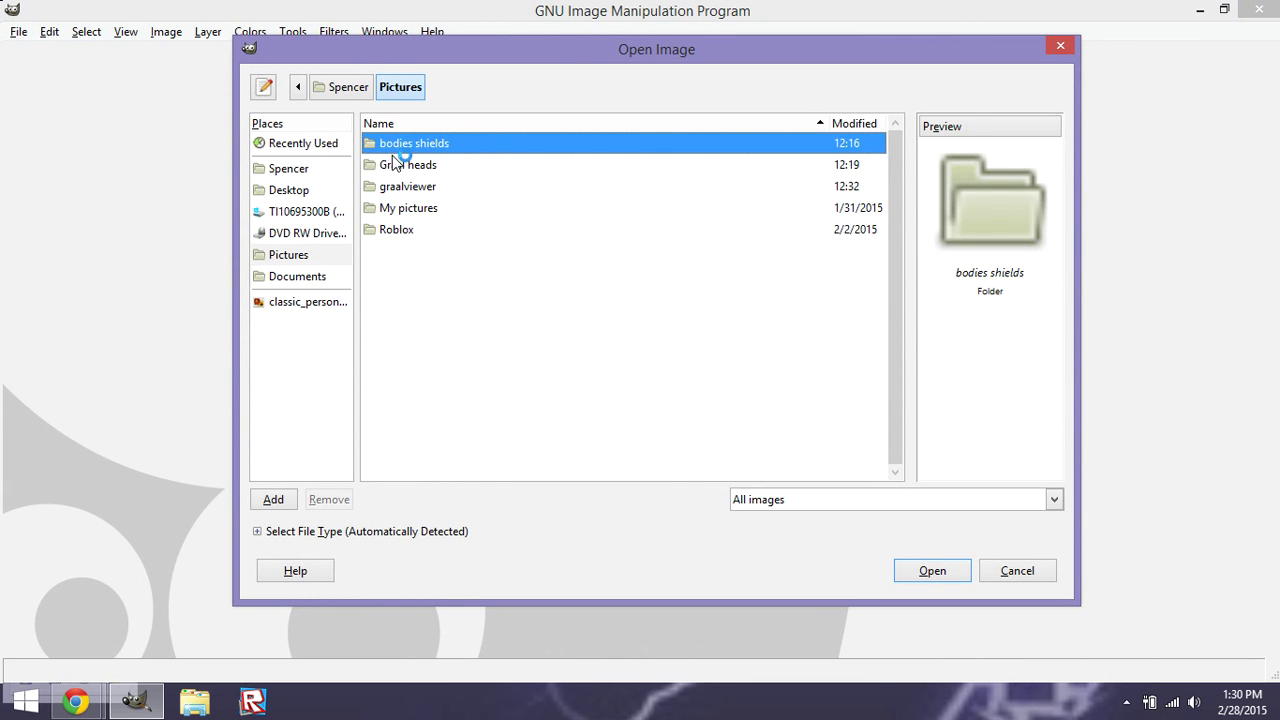
double_click(392, 165)
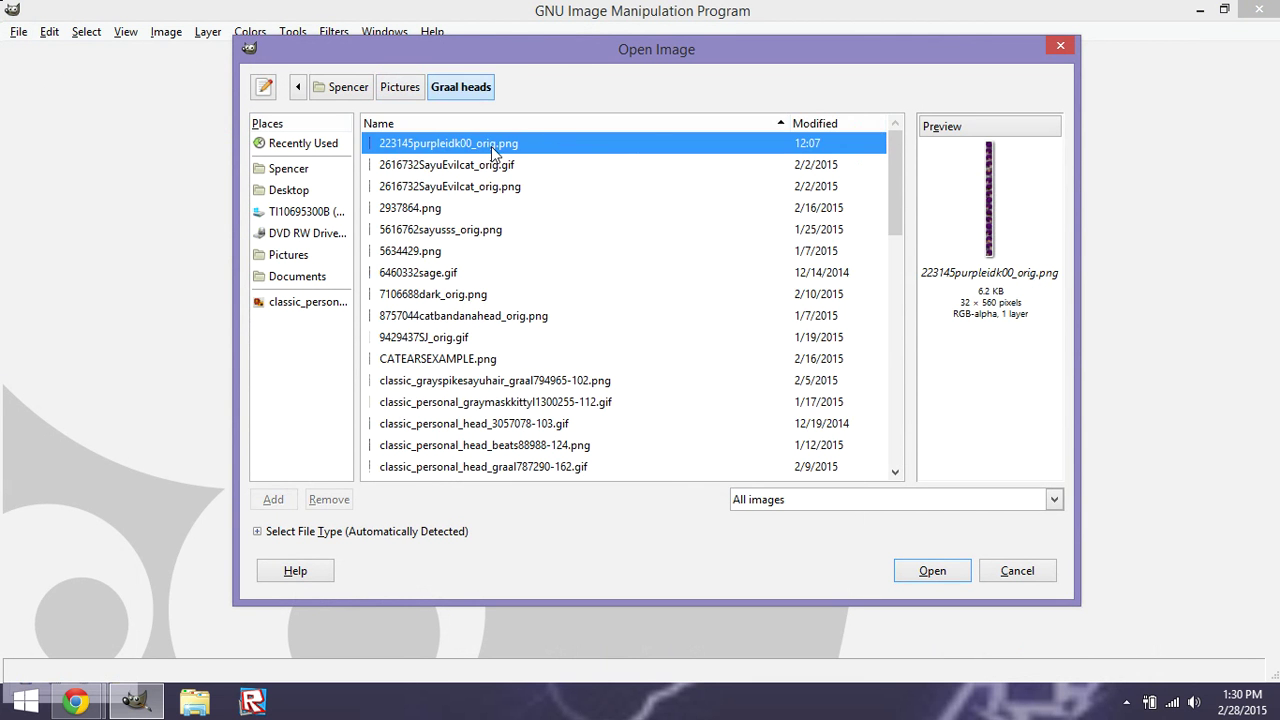
scroll(485, 198, "down", 3)
scroll(460, 225, "down", 5)
scroll(466, 244, "down", 2)
scroll(465, 245, "up", 5)
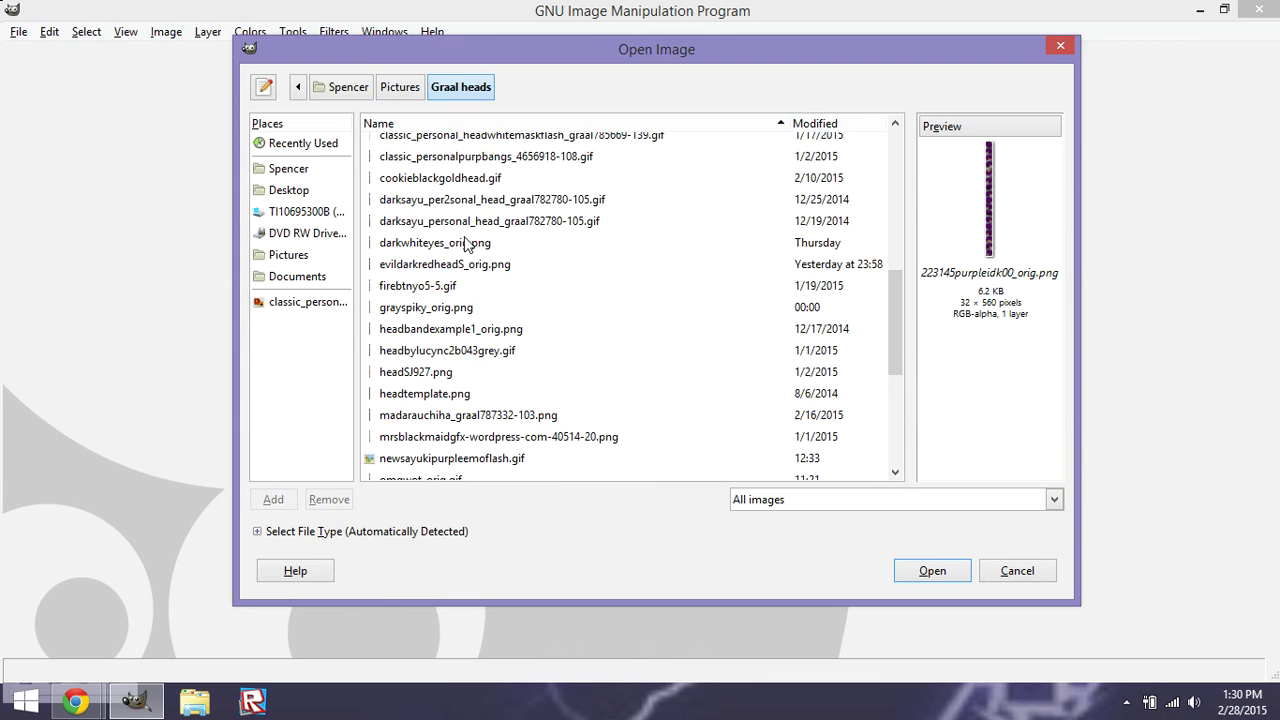
scroll(465, 245, "up", 5)
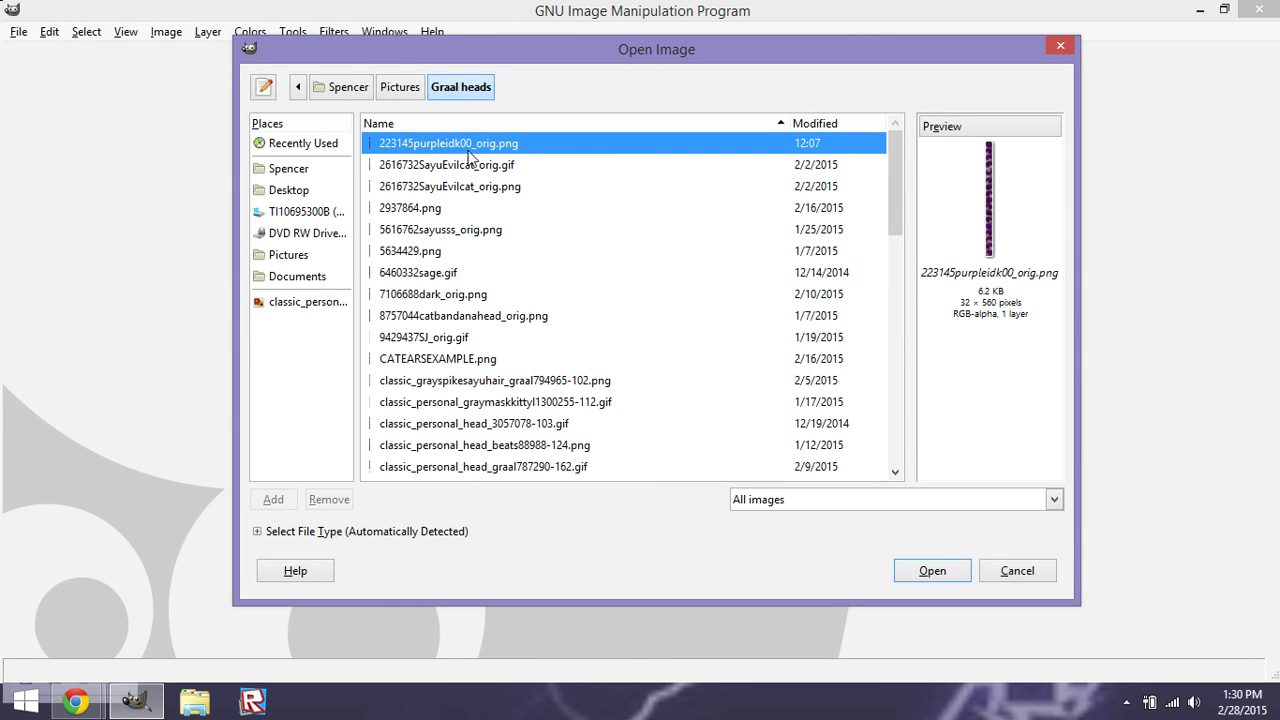
Preview the 7106688dark_orig.png sprite in the file list.
left_click(437, 300)
scroll(437, 303, "down", 1)
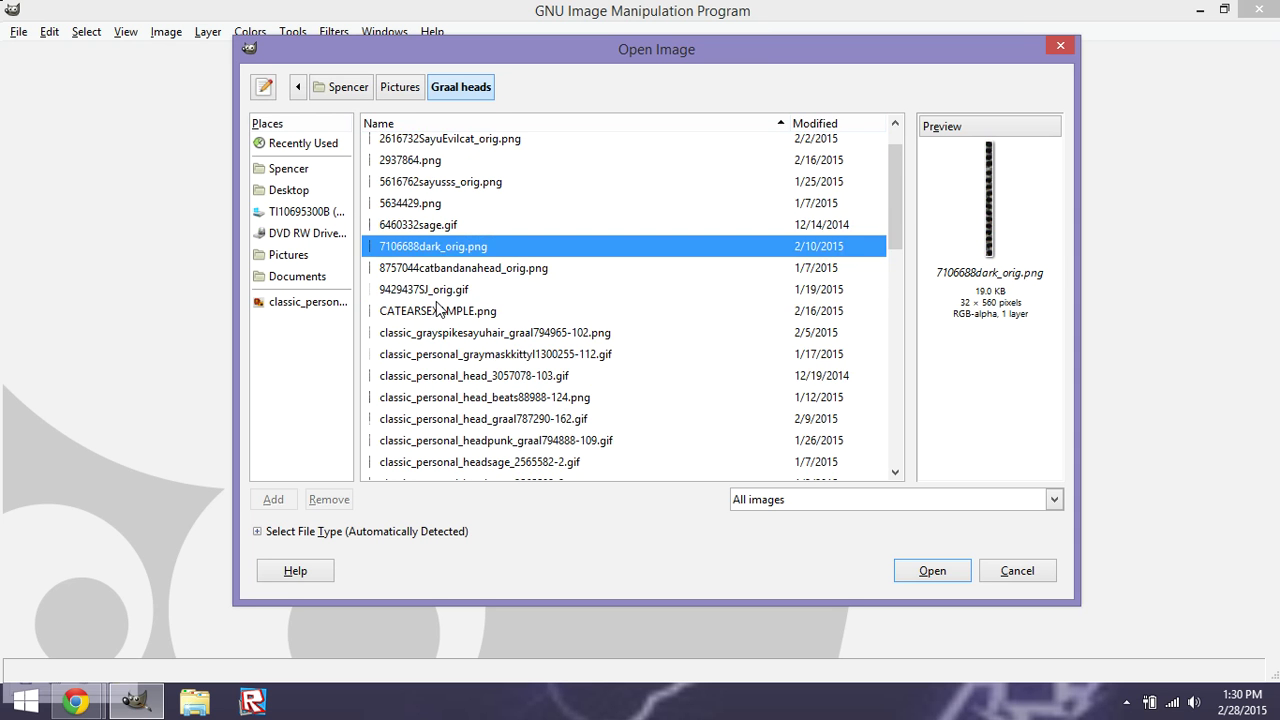
scroll(437, 308, "down", 1)
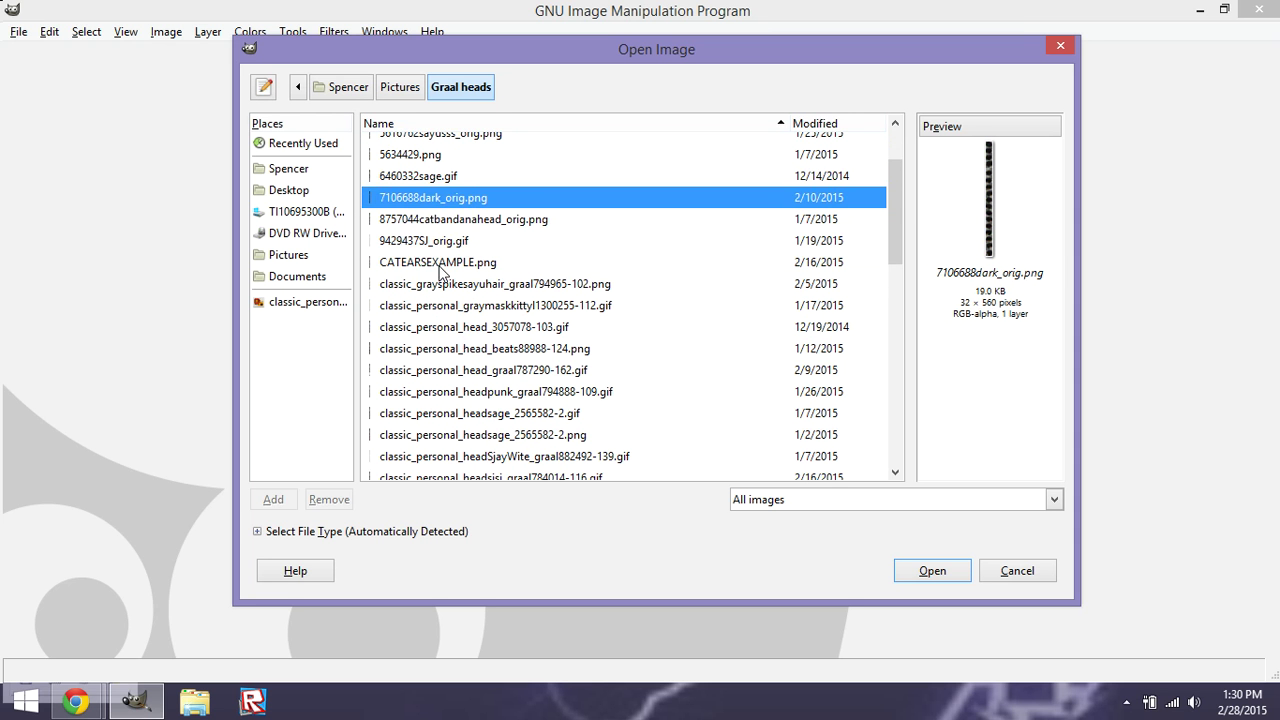
Open CATEARSEXAMPLE.png and zoom in on the head sprite.
double_click(437, 262)
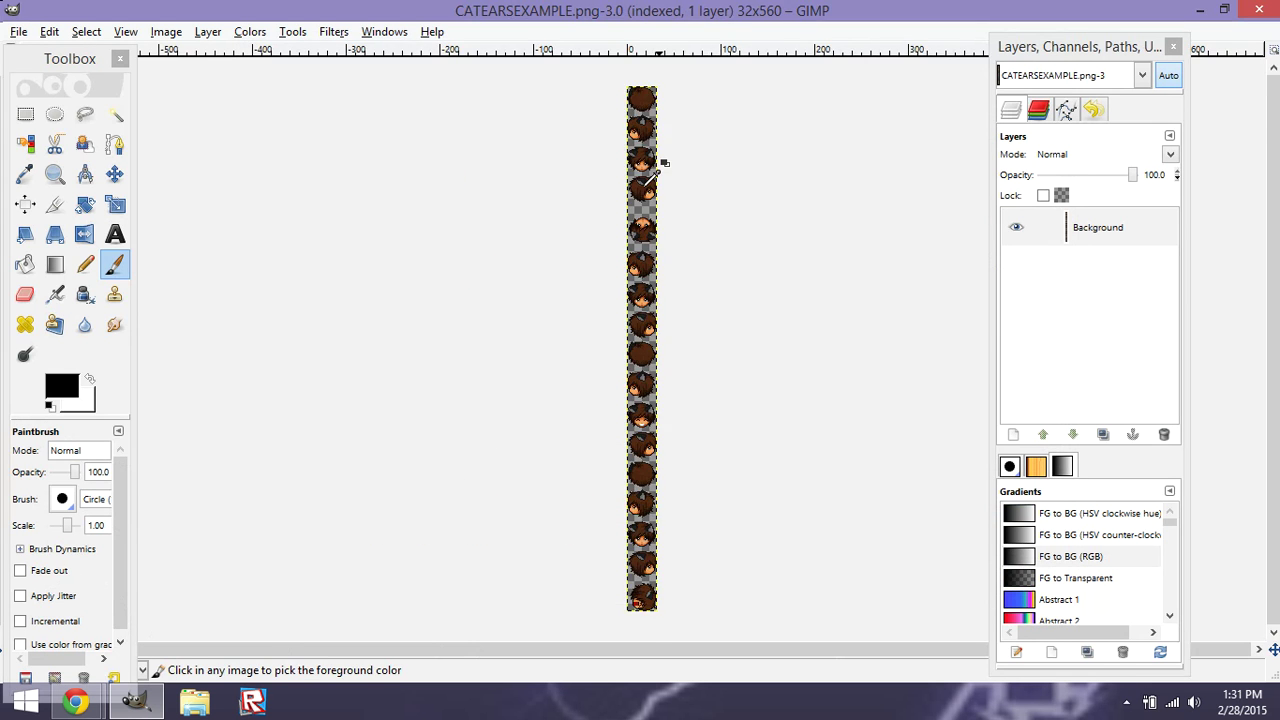
scroll(655, 180, "up", 4, "ctrl")
scroll(646, 320, "up", 1, "ctrl")
scroll(646, 319, "up", 1, "ctrl")
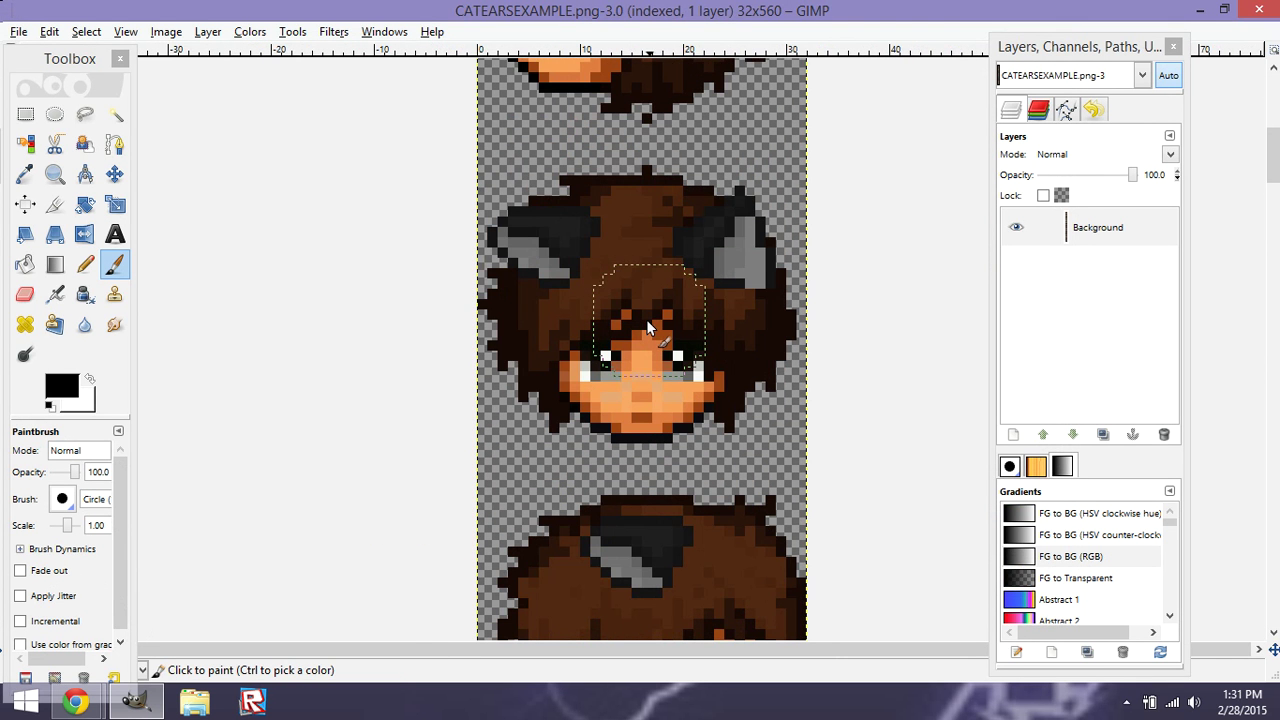
Use a 1px brush with the Pencil tool and set the foreground to near-black 0d0d0d.
left_click(66, 495)
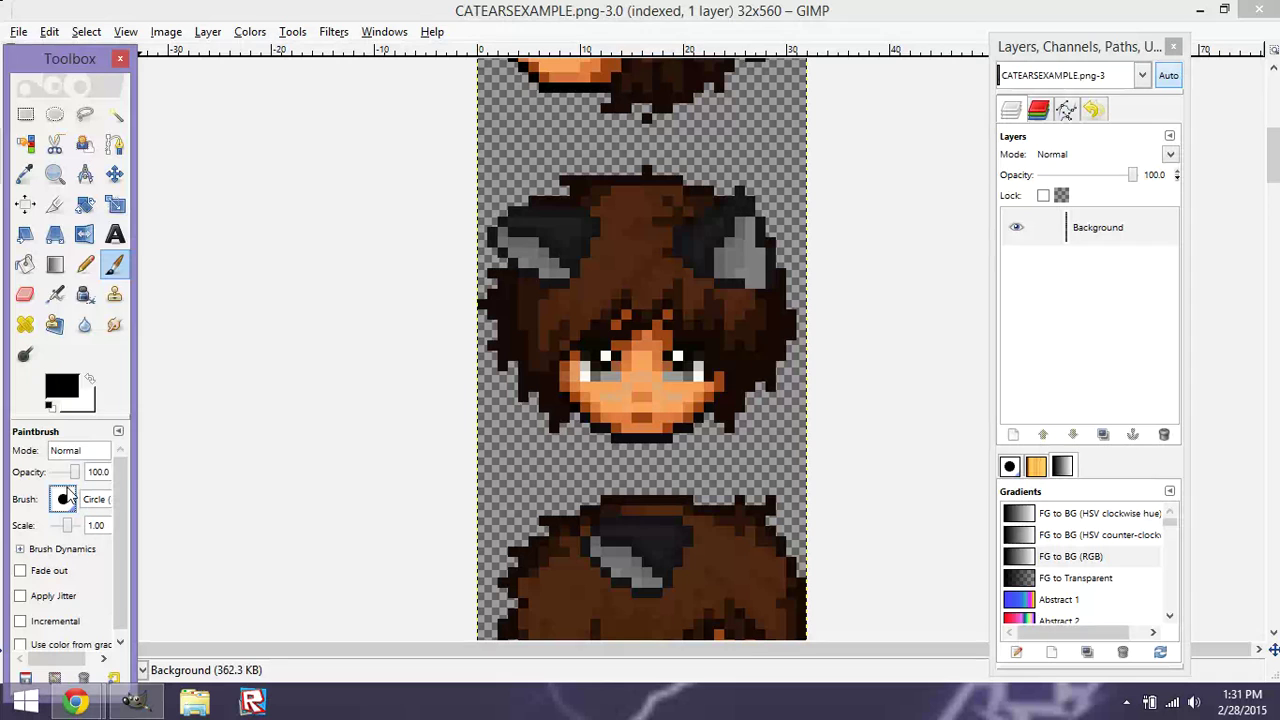
left_click(70, 204)
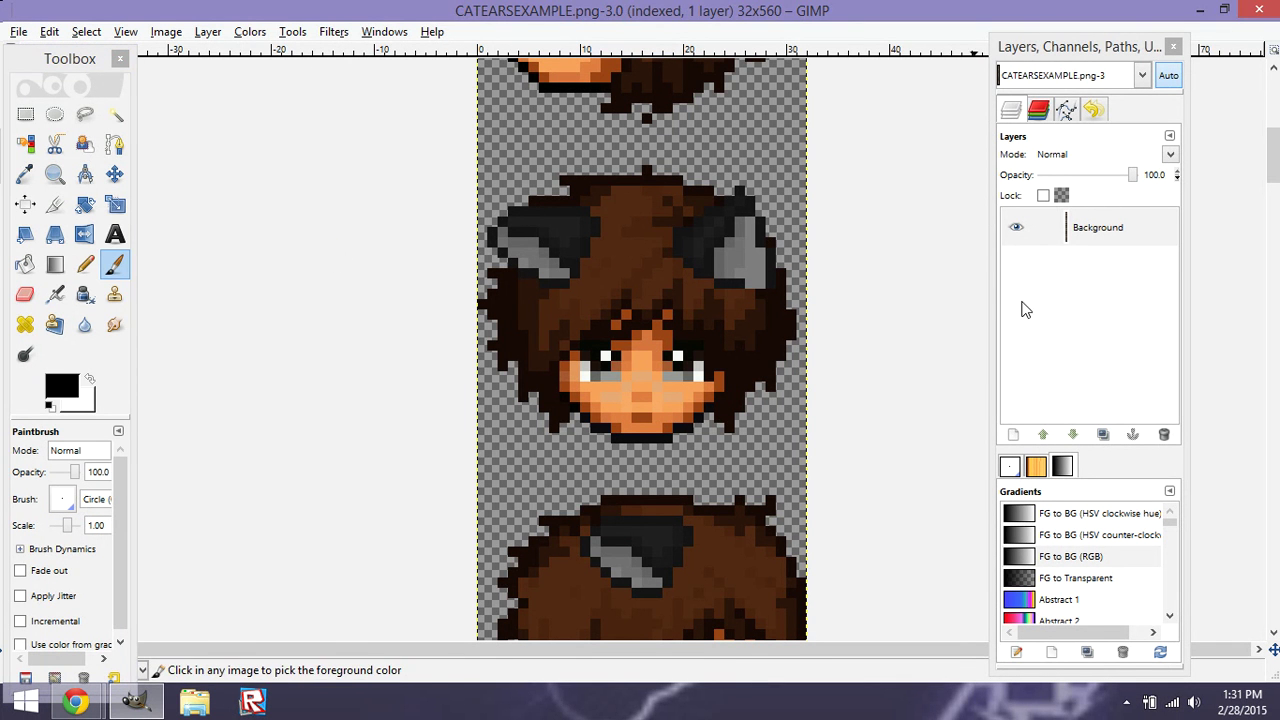
left_click(76, 272)
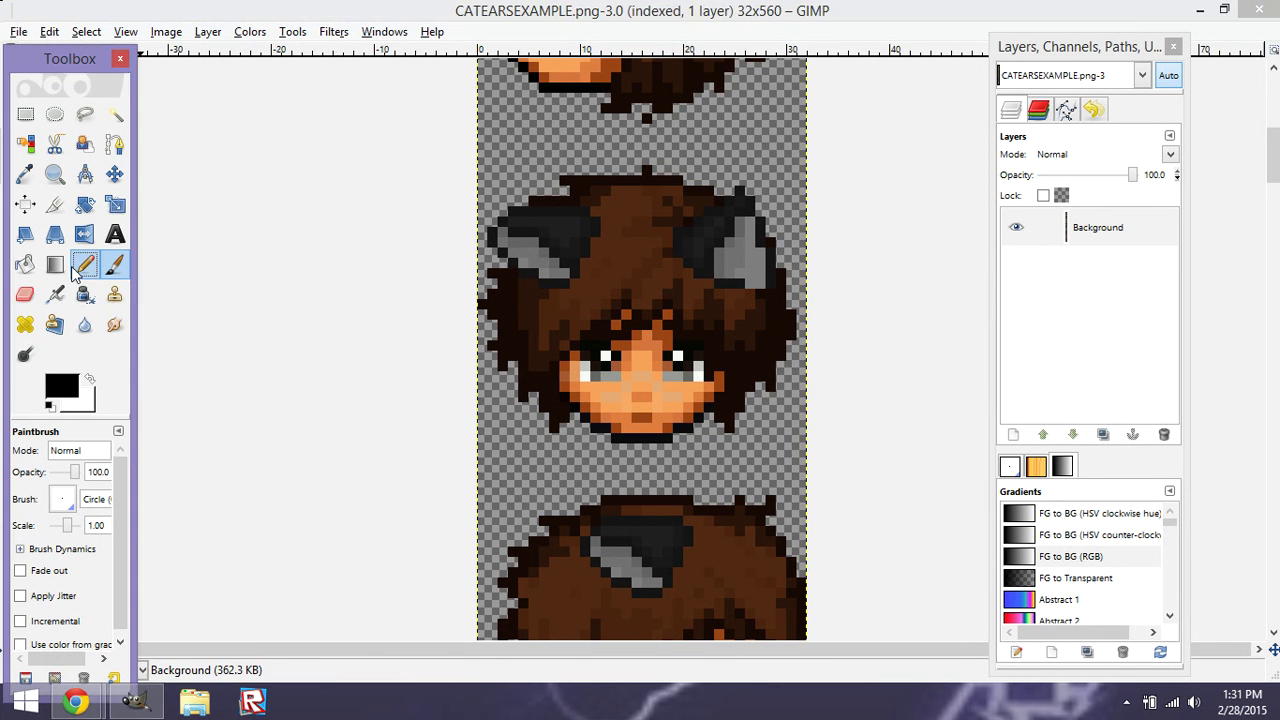
left_click(72, 392)
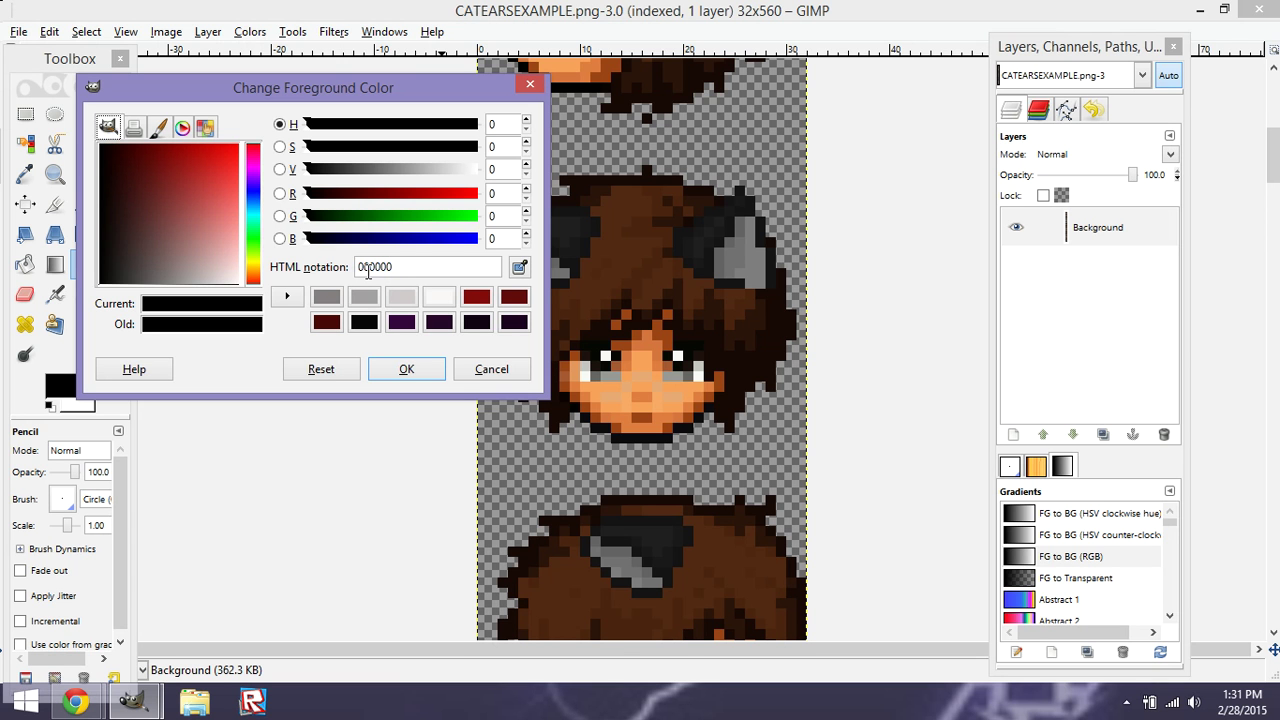
mouse_move(100, 286)
left_mouse_down()
mouse_move(100, 297)
mouse_move(106, 277)
mouse_move(68, 308)
mouse_move(57, 300)
left_mouse_up()
mouse_move(99, 285)
left_mouse_down()
mouse_move(127, 278)
mouse_move(104, 288)
left_mouse_up()
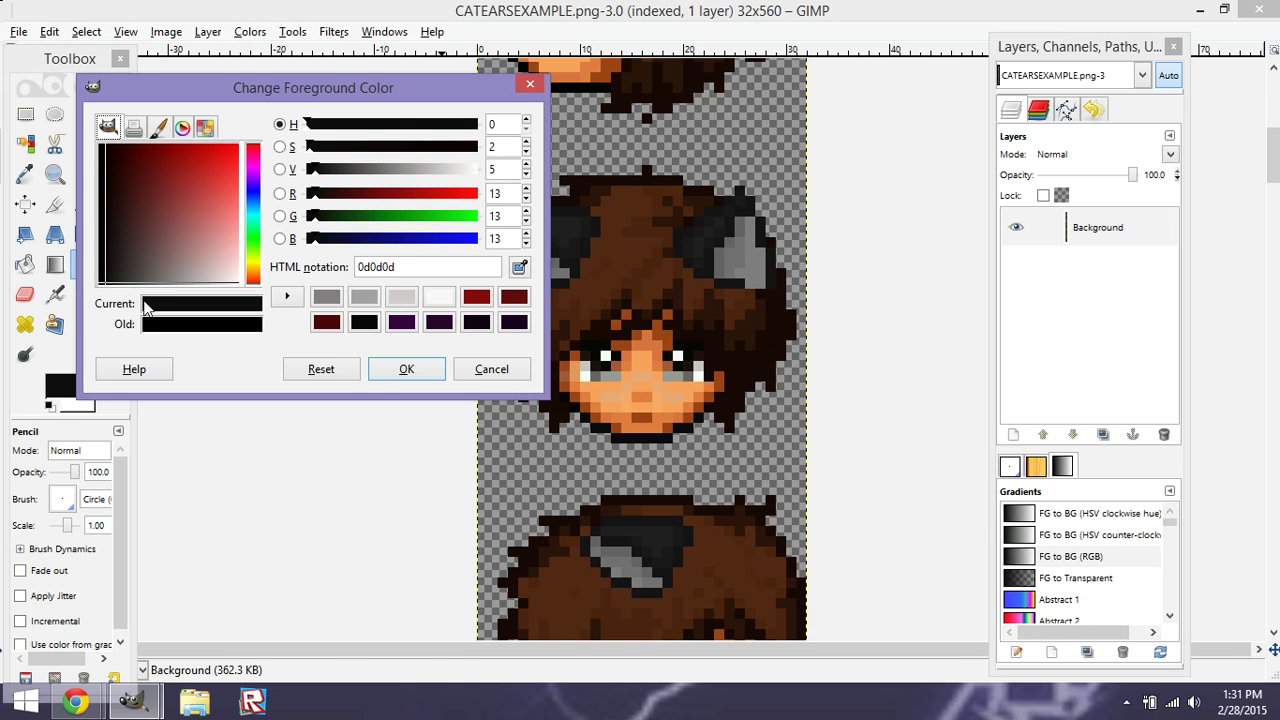
left_click(388, 373)
Test dark strokes on the hair and face, undo them, and dismiss the colour dialog unchanged.
left_click(611, 287)
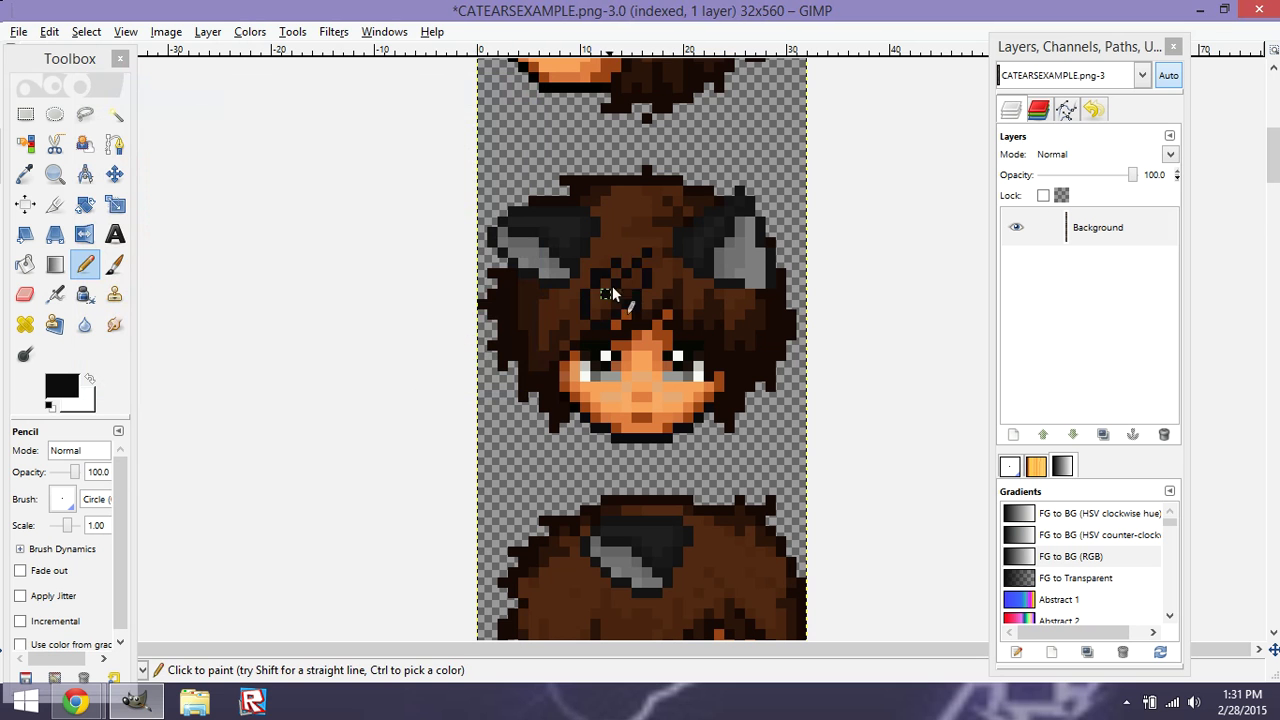
key("ctrl+z")
key("ctrl+z")
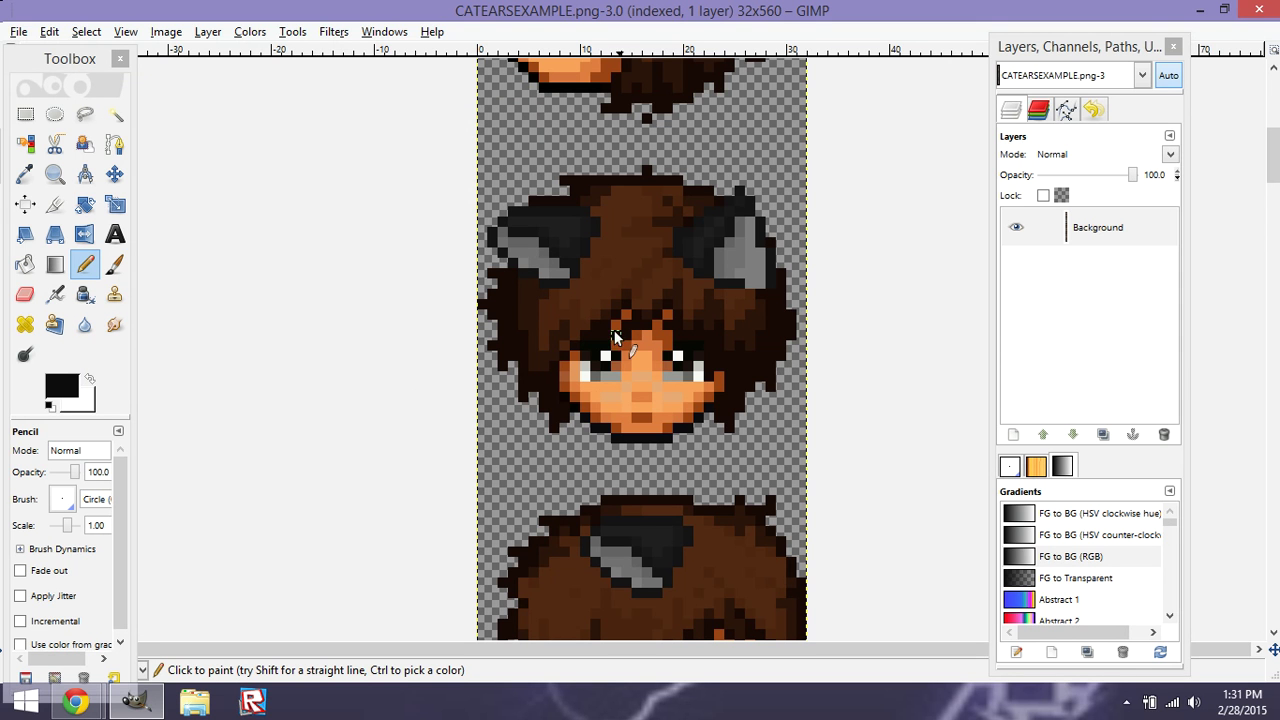
mouse_move(680, 348)
left_mouse_down()
mouse_move(578, 395)
mouse_move(590, 375)
left_mouse_up()
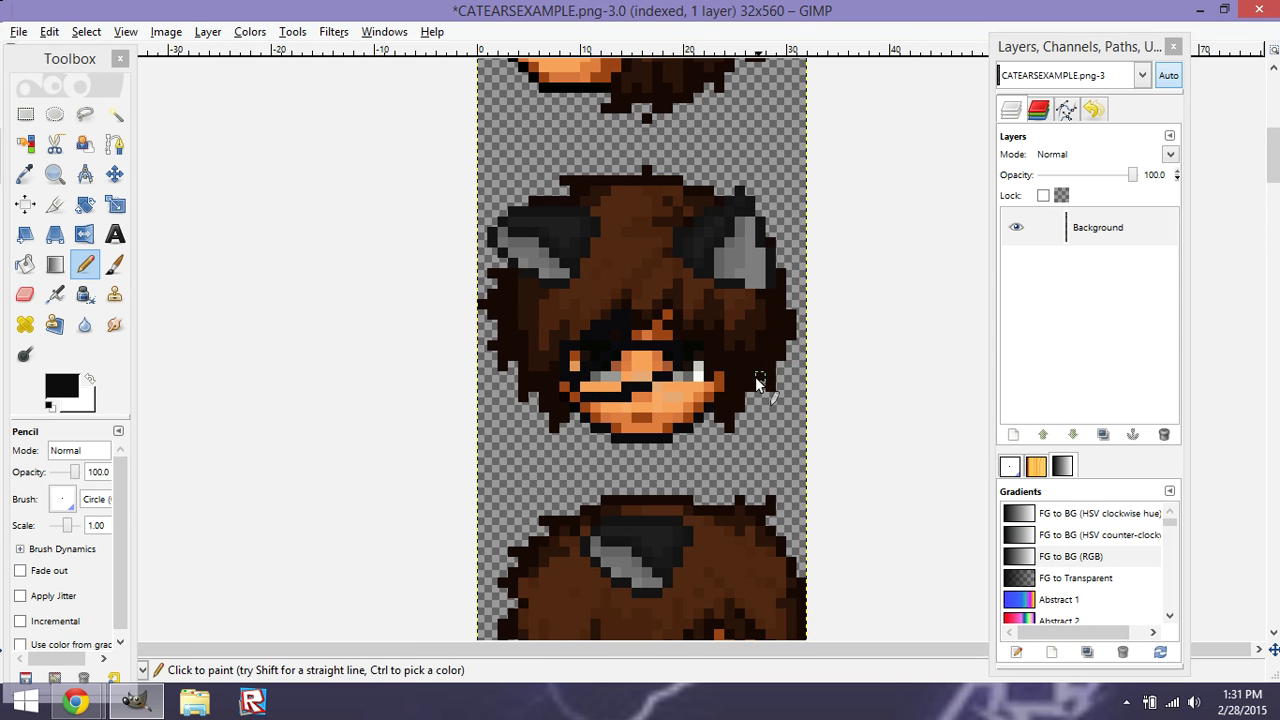
key("ctrl+z")
key("ctrl+z")
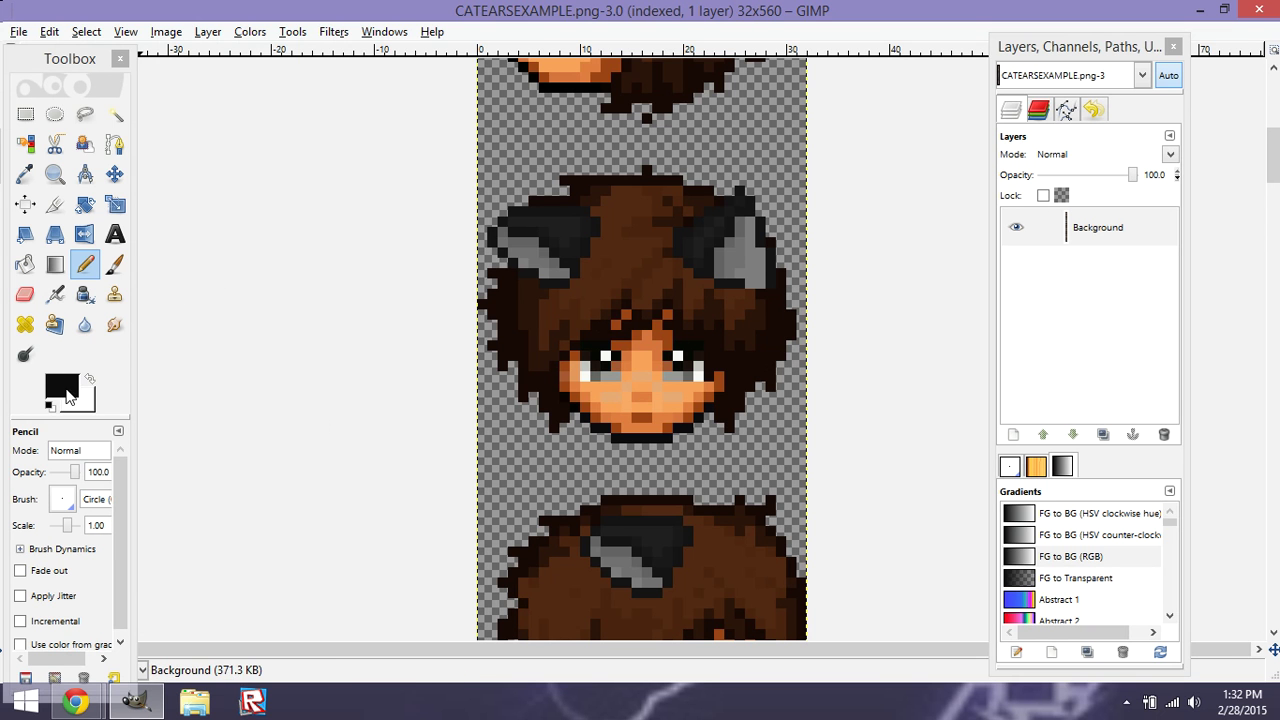
left_click(62, 390)
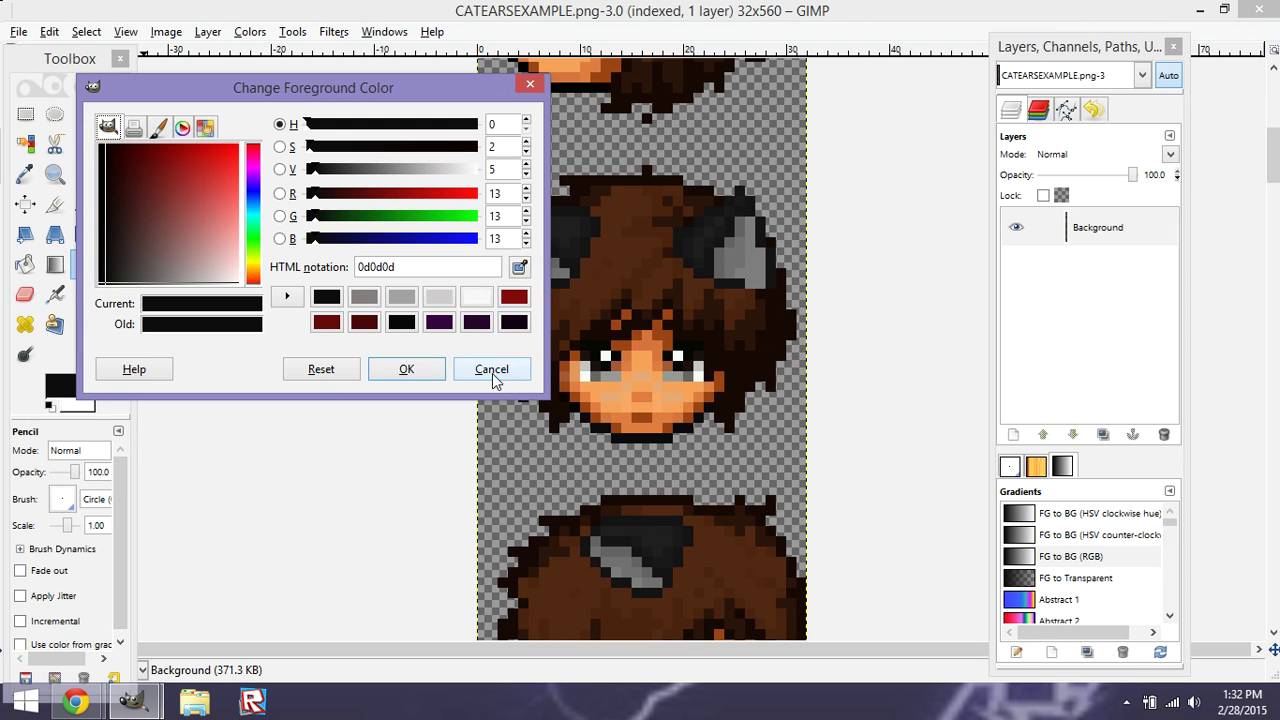
left_click(492, 369)
left_click(58, 390)
left_click(491, 369)
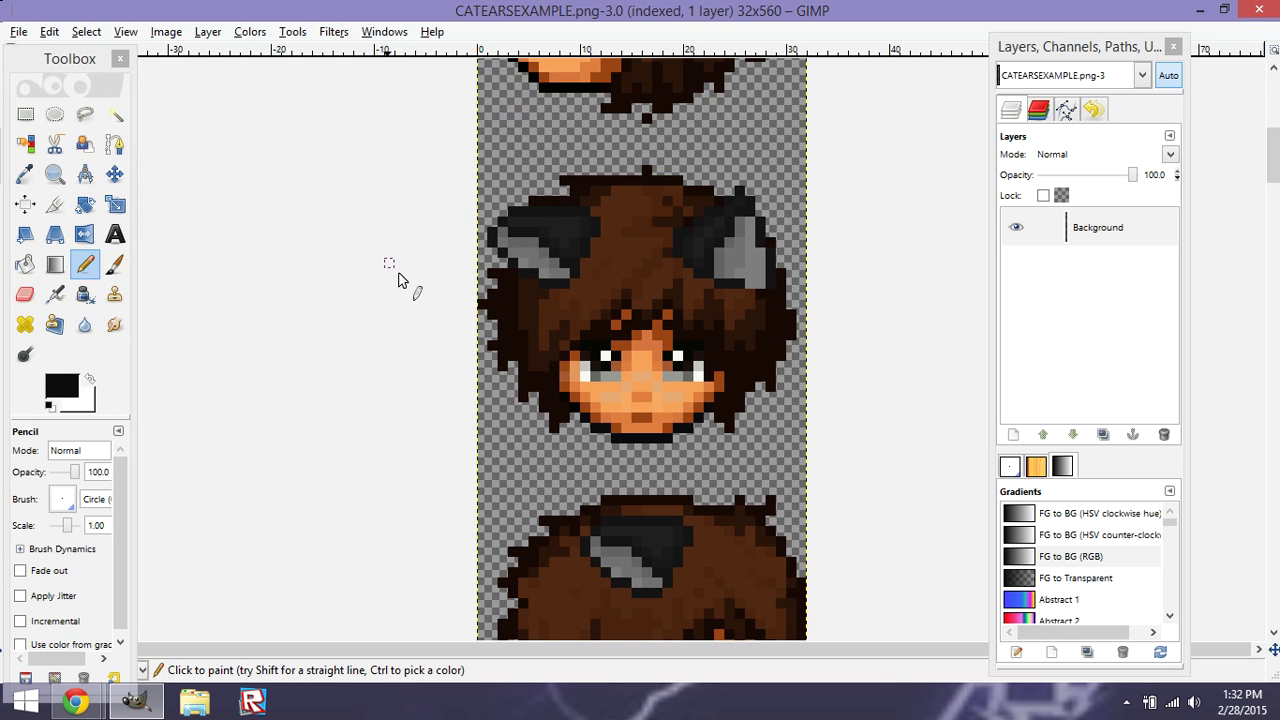
Pick a lighter skin tone from the face and paint over eye pixels with it.
key("ctrl")
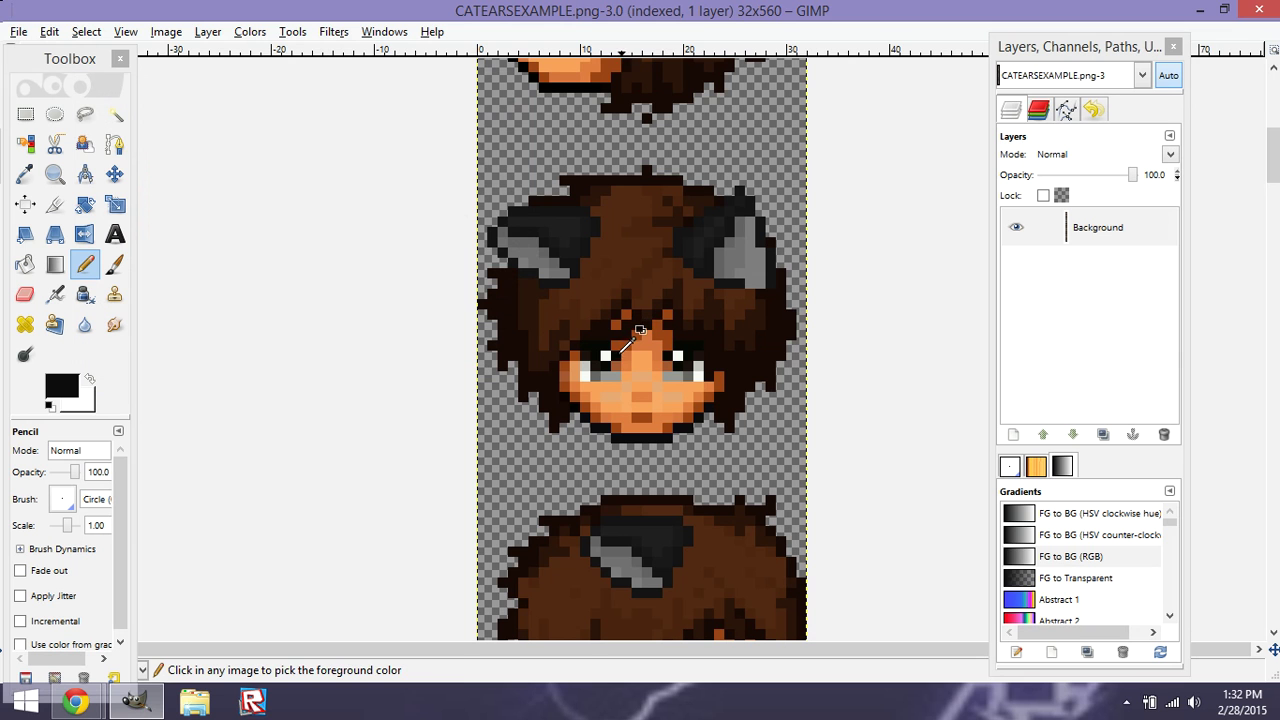
left_click(635, 345, "ctrl")
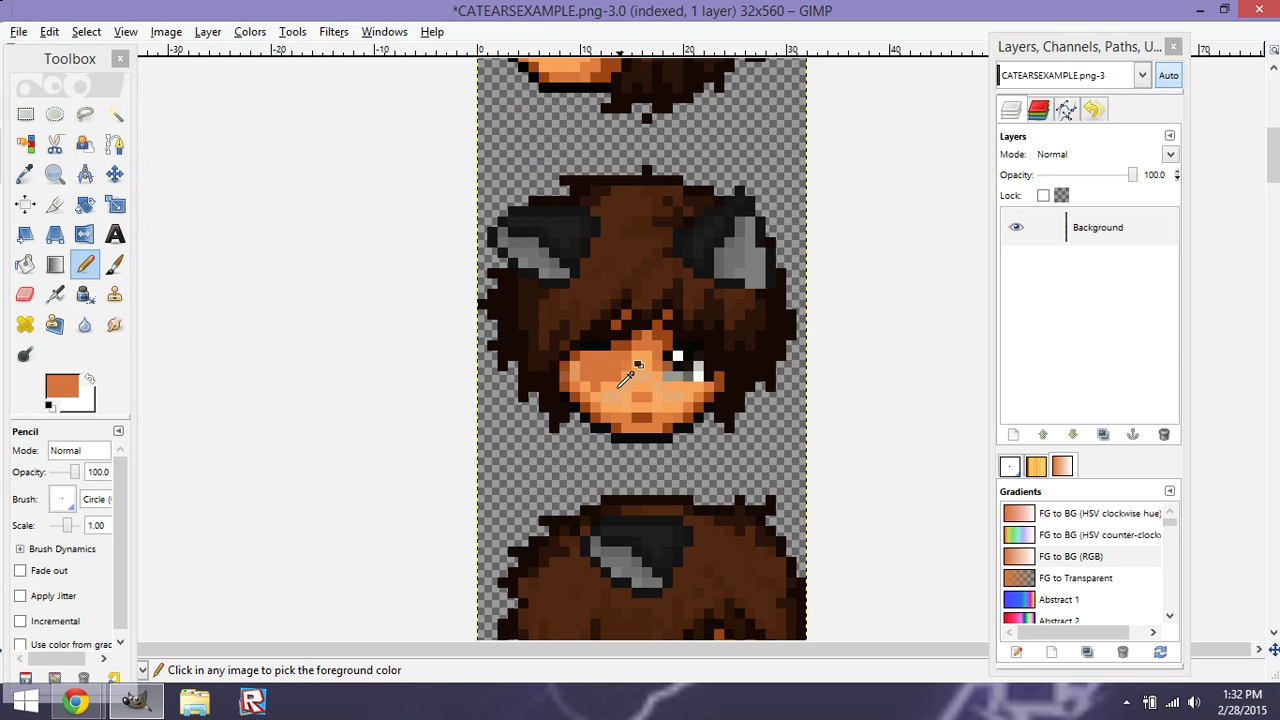
left_click(613, 378, "ctrl")
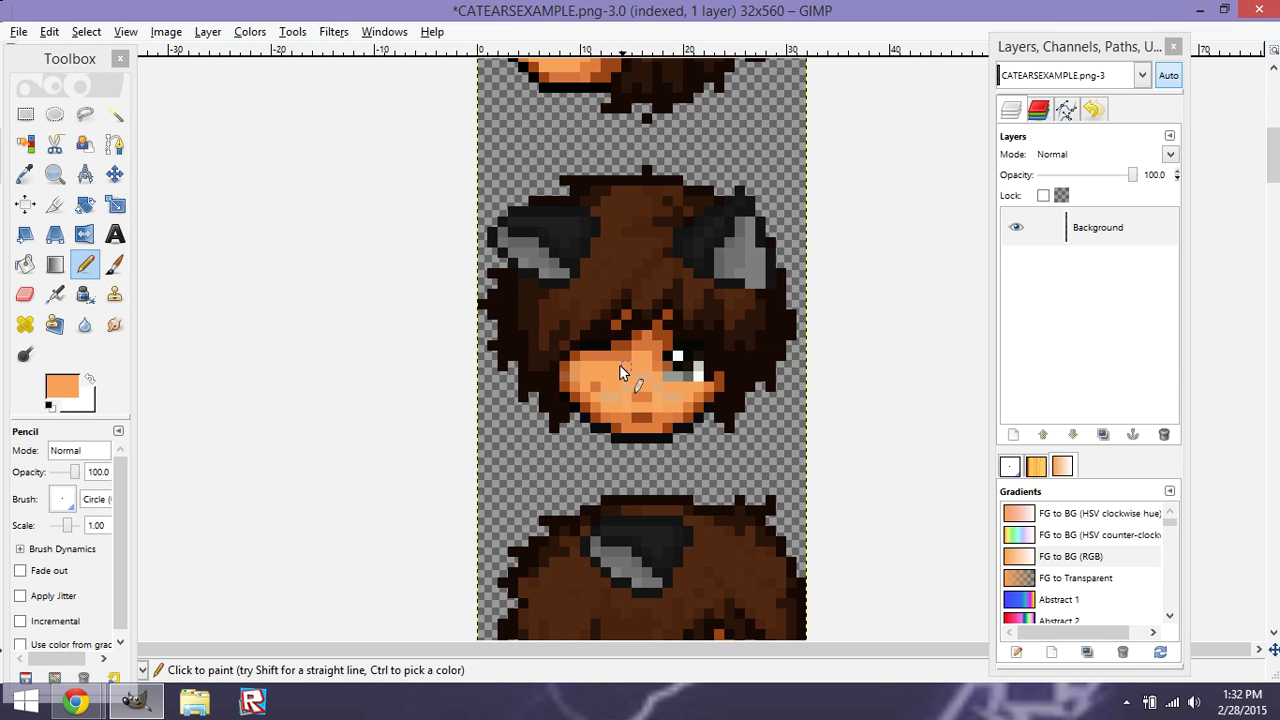
left_click(606, 378, "ctrl")
left_click(593, 387)
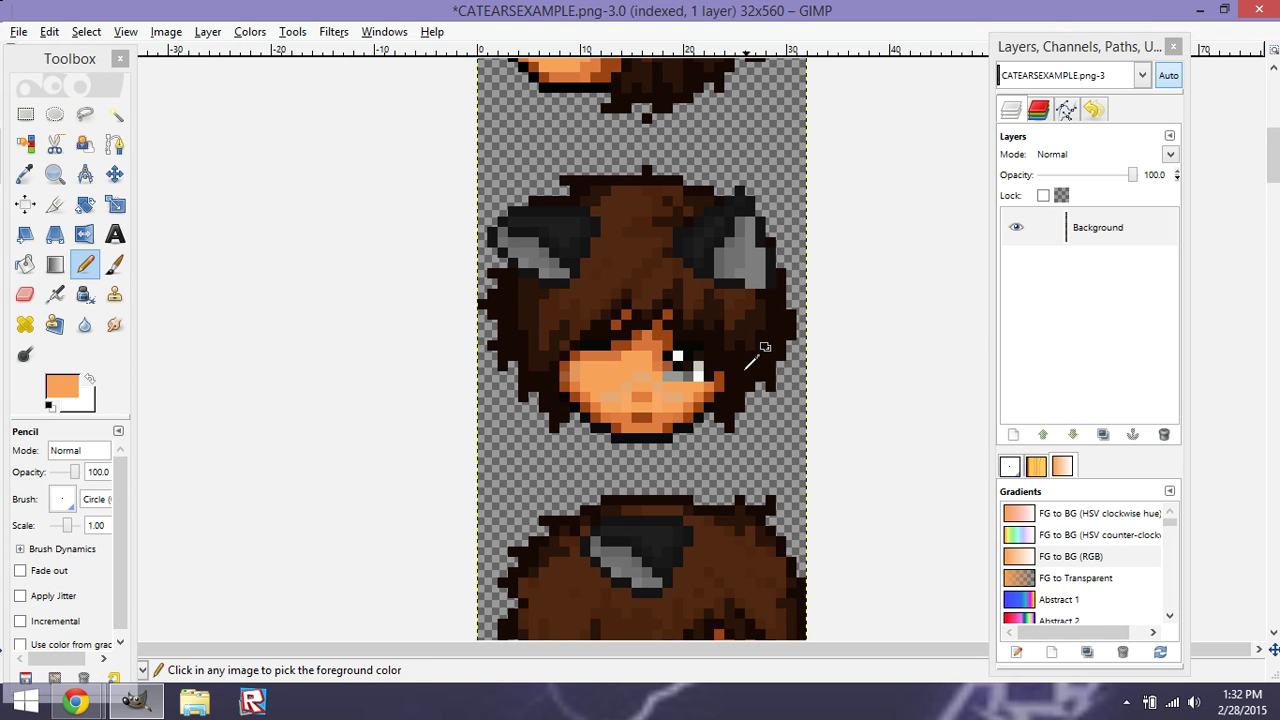
Sample dark brown hair and orange skin colours from around the sprite.
left_click(747, 366, "ctrl")
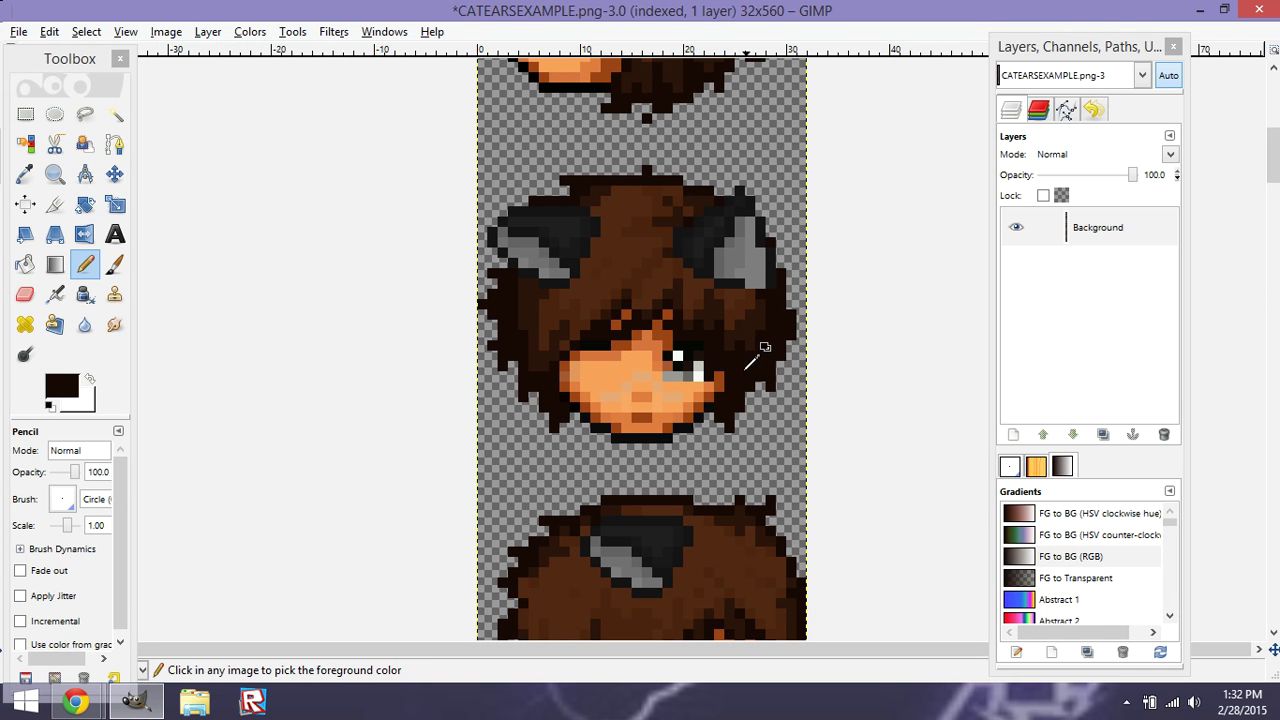
left_click(712, 295, "ctrl")
left_click(651, 257, "ctrl")
left_click(541, 292, "ctrl")
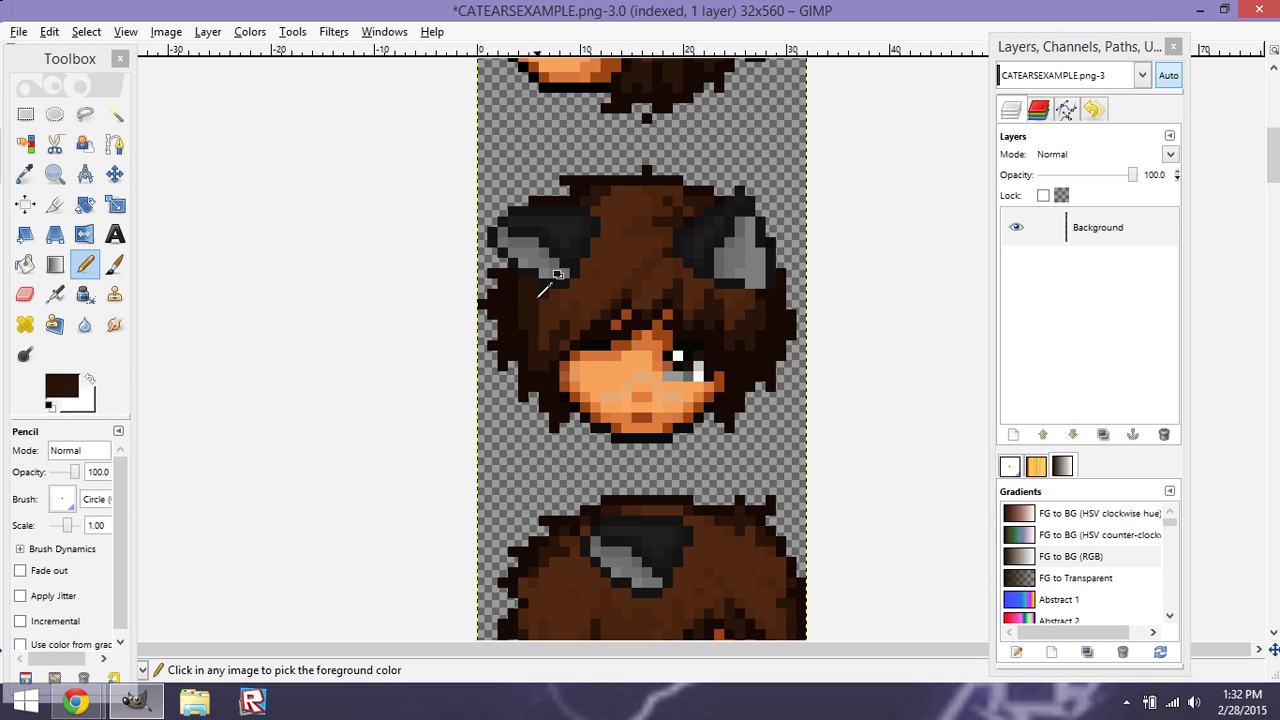
left_click(571, 214, "ctrl")
left_click(631, 300, "ctrl")
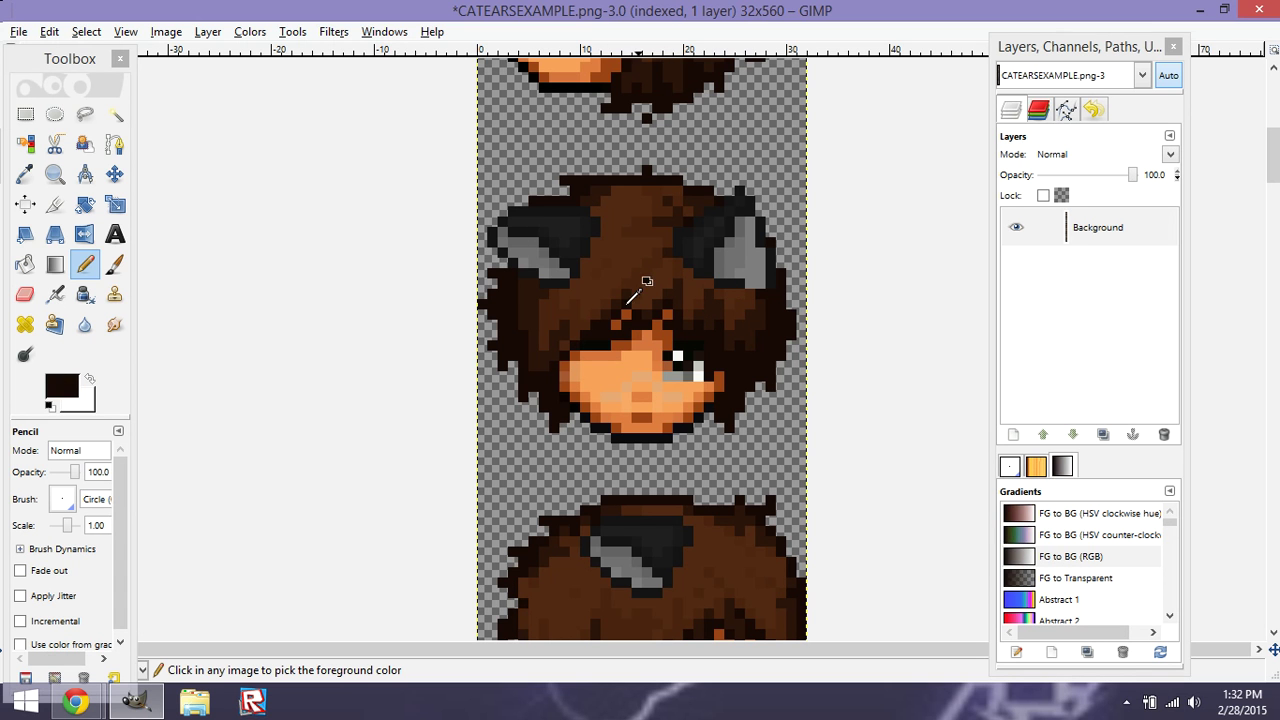
left_click(735, 312, "ctrl")
left_click(655, 297, "ctrl")
left_click(645, 368, "ctrl")
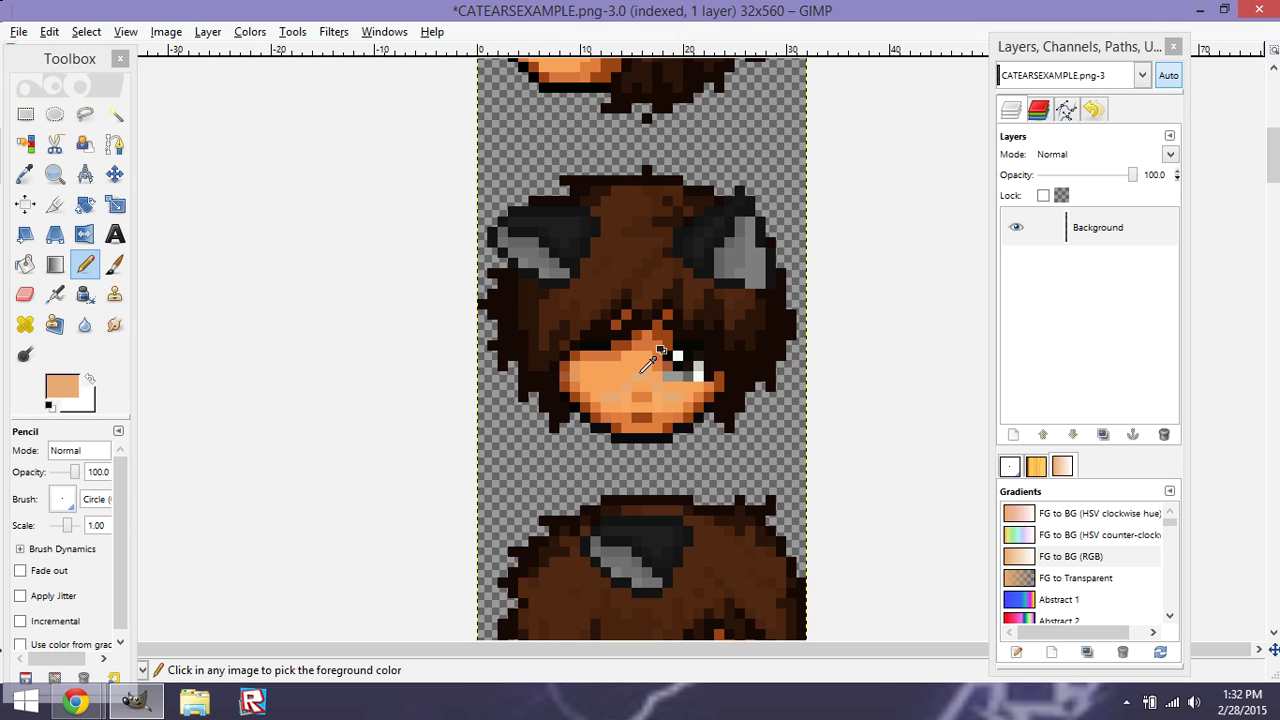
Sample darker orange, peach and black tones to cover the eye and draw the closed lid.
left_click(620, 338, "ctrl")
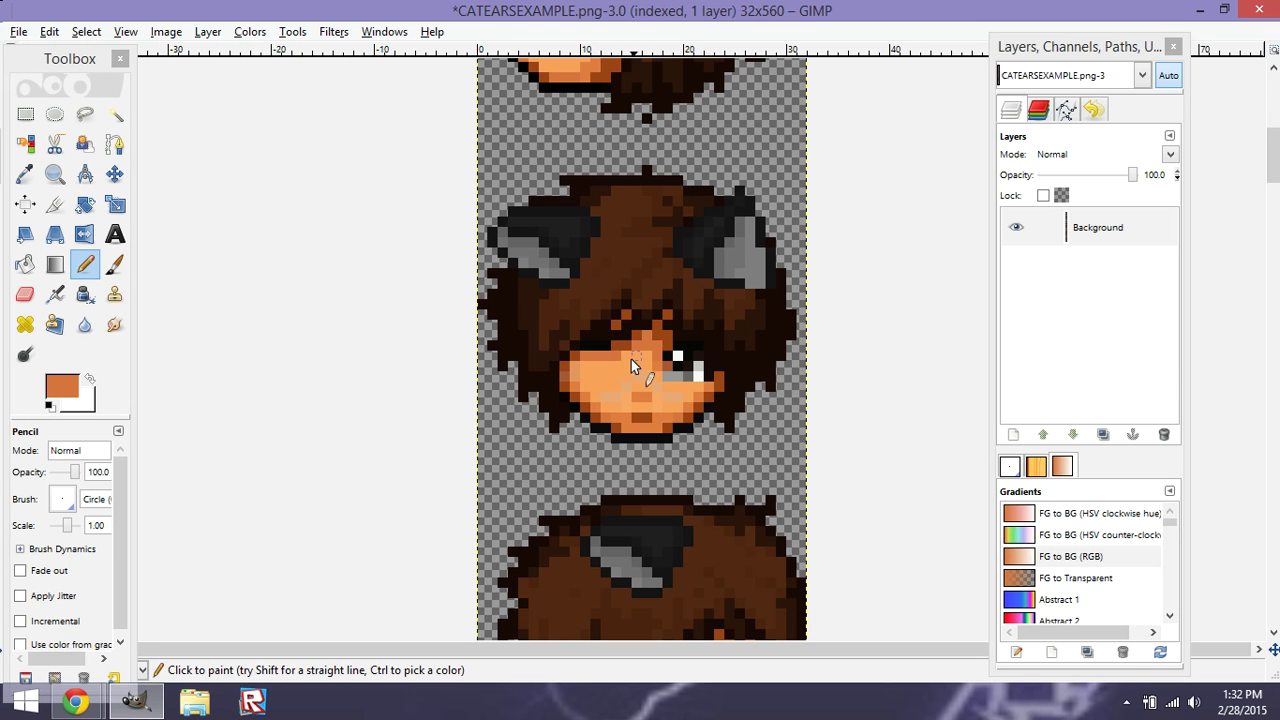
left_click(647, 356, "ctrl")
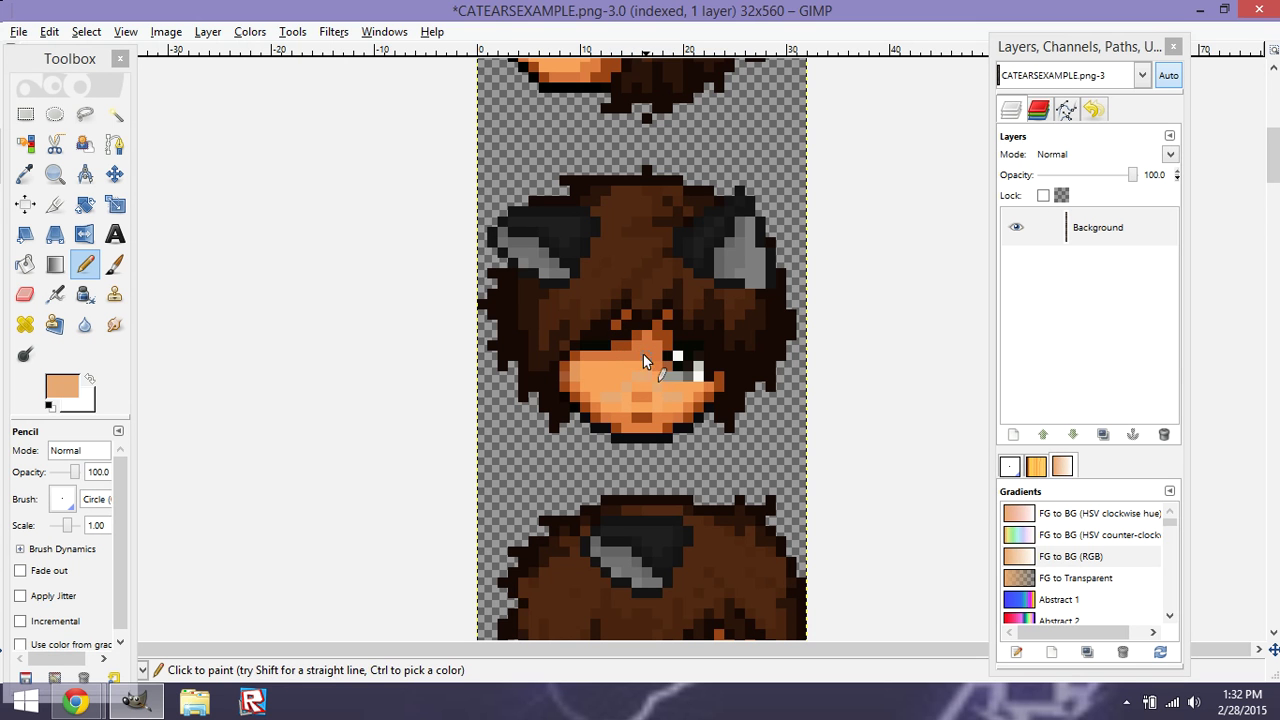
left_click(662, 330, "ctrl")
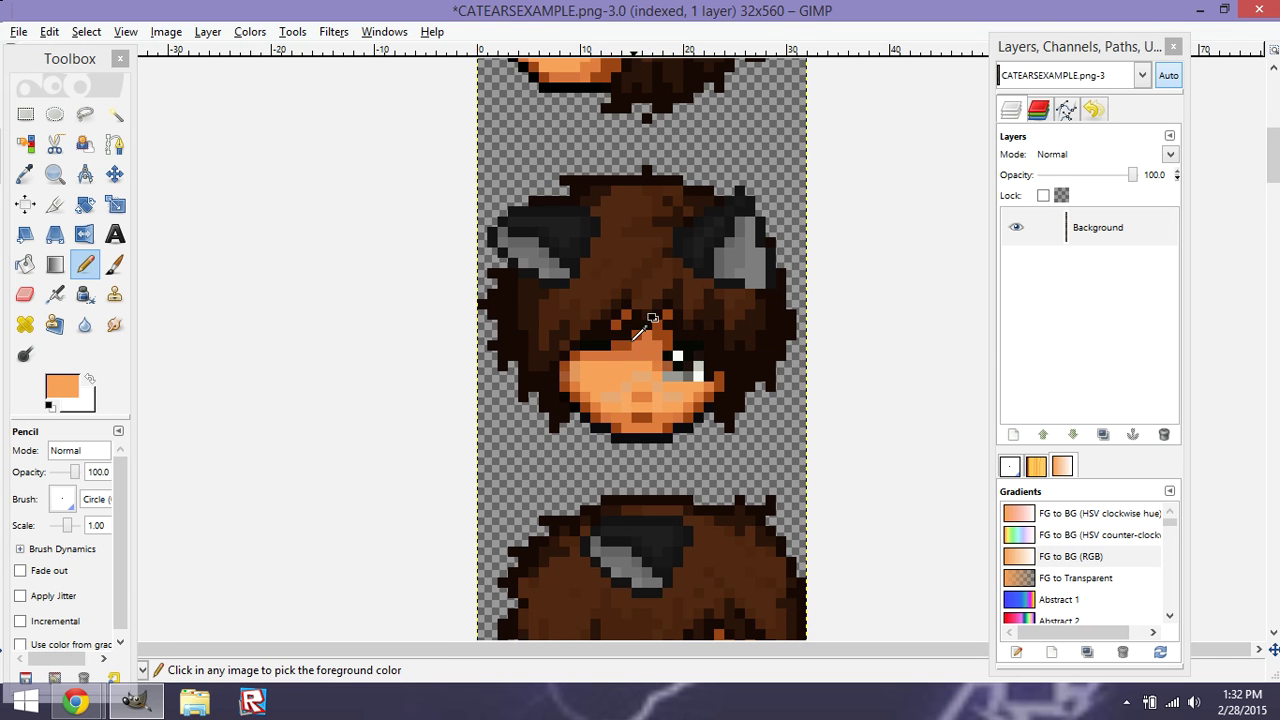
left_click(670, 345, "ctrl")
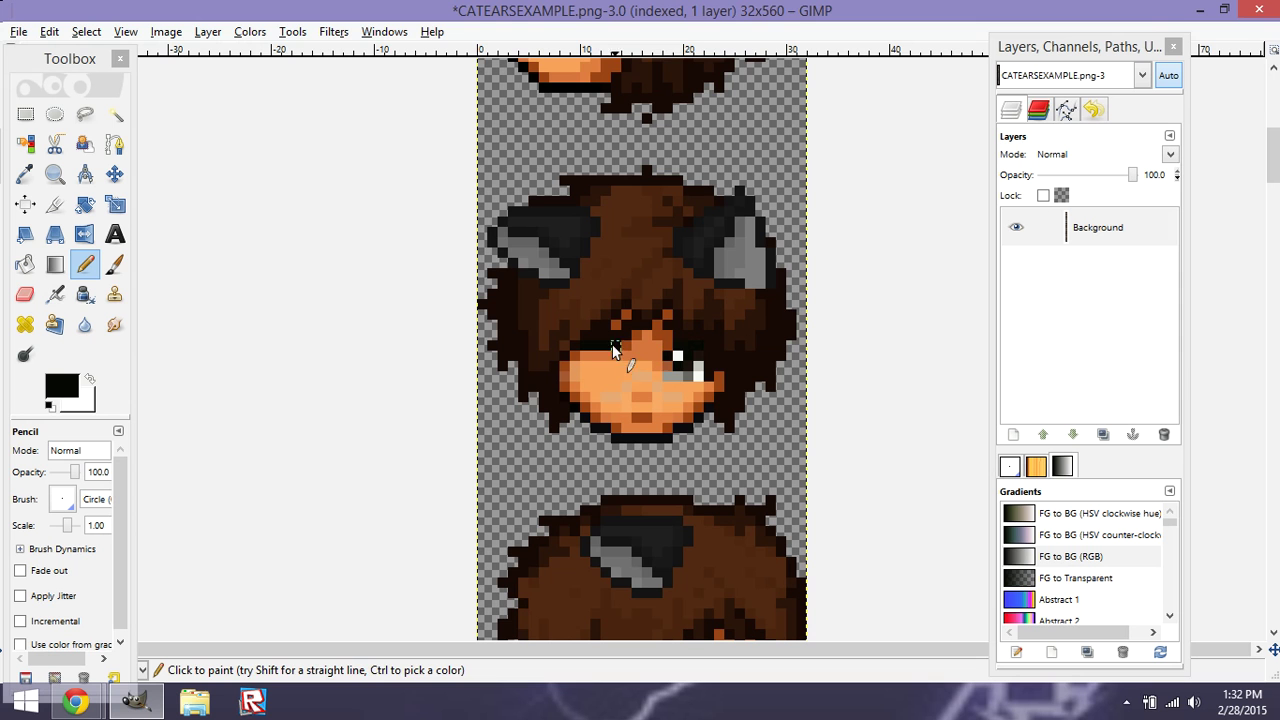
left_click(670, 350, "ctrl")
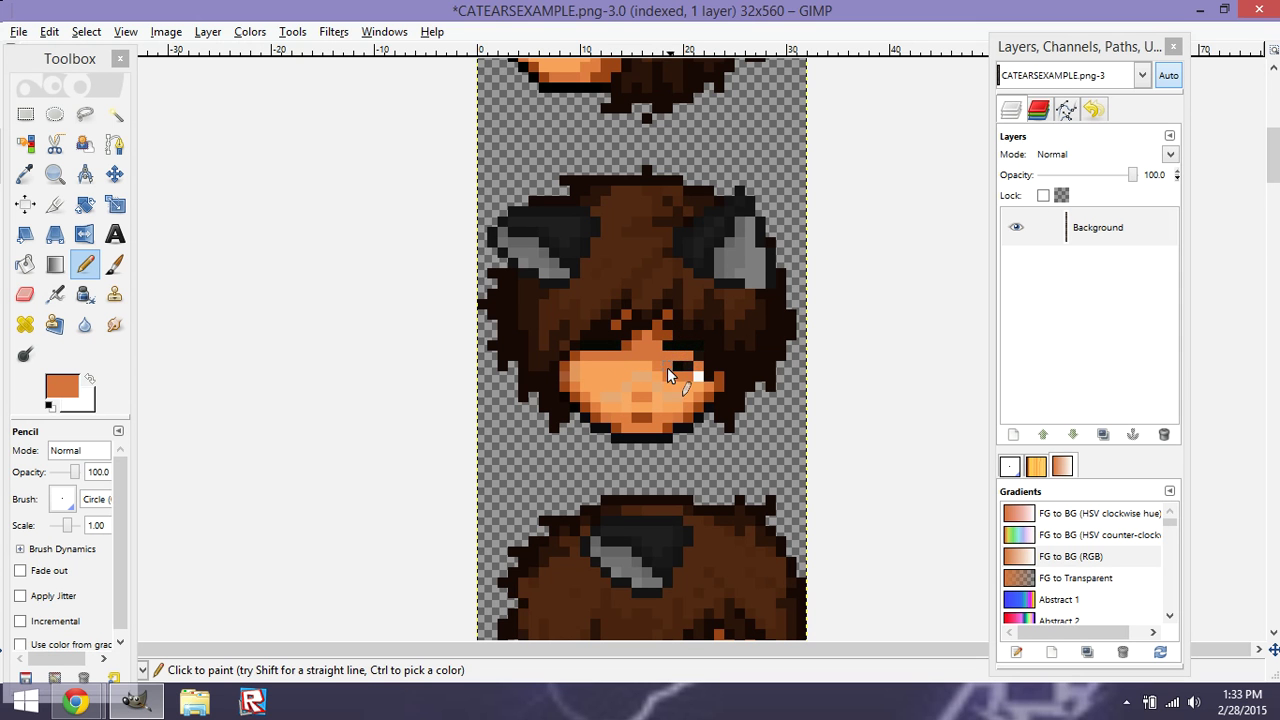
left_click(647, 363, "ctrl")
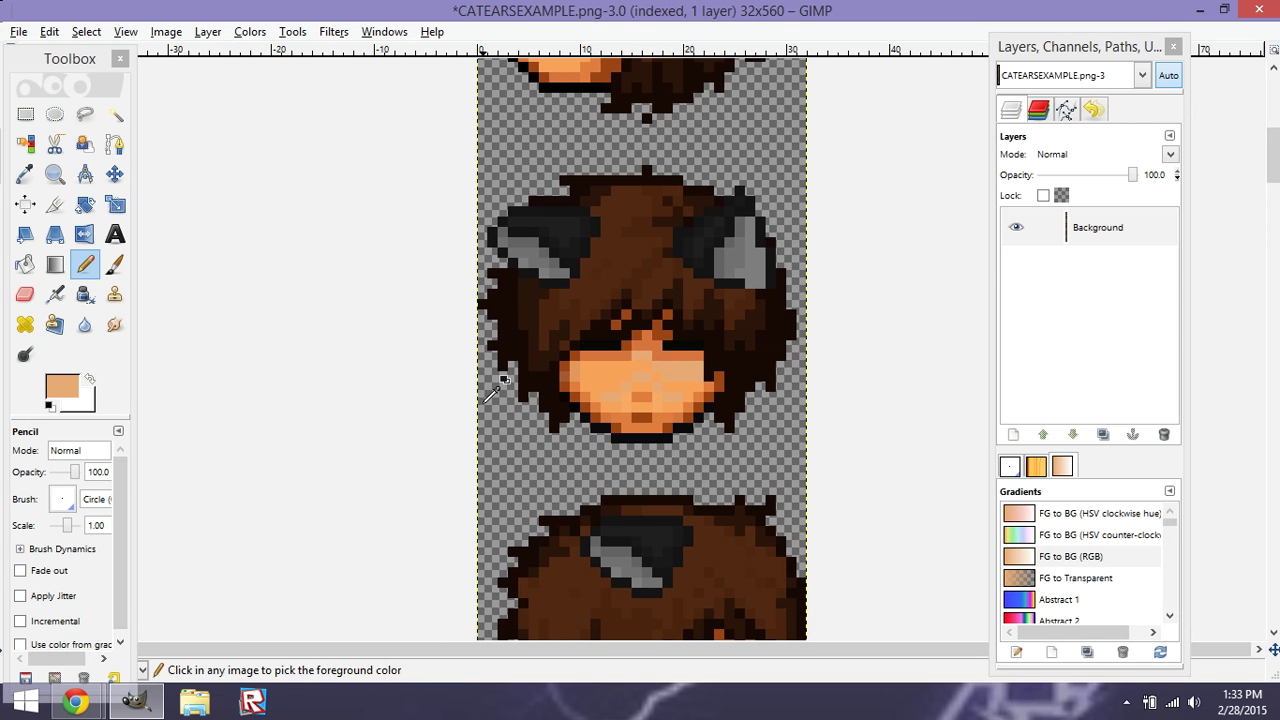
Set the foreground to near-white and paint the eye whites.
left_click(88, 395)
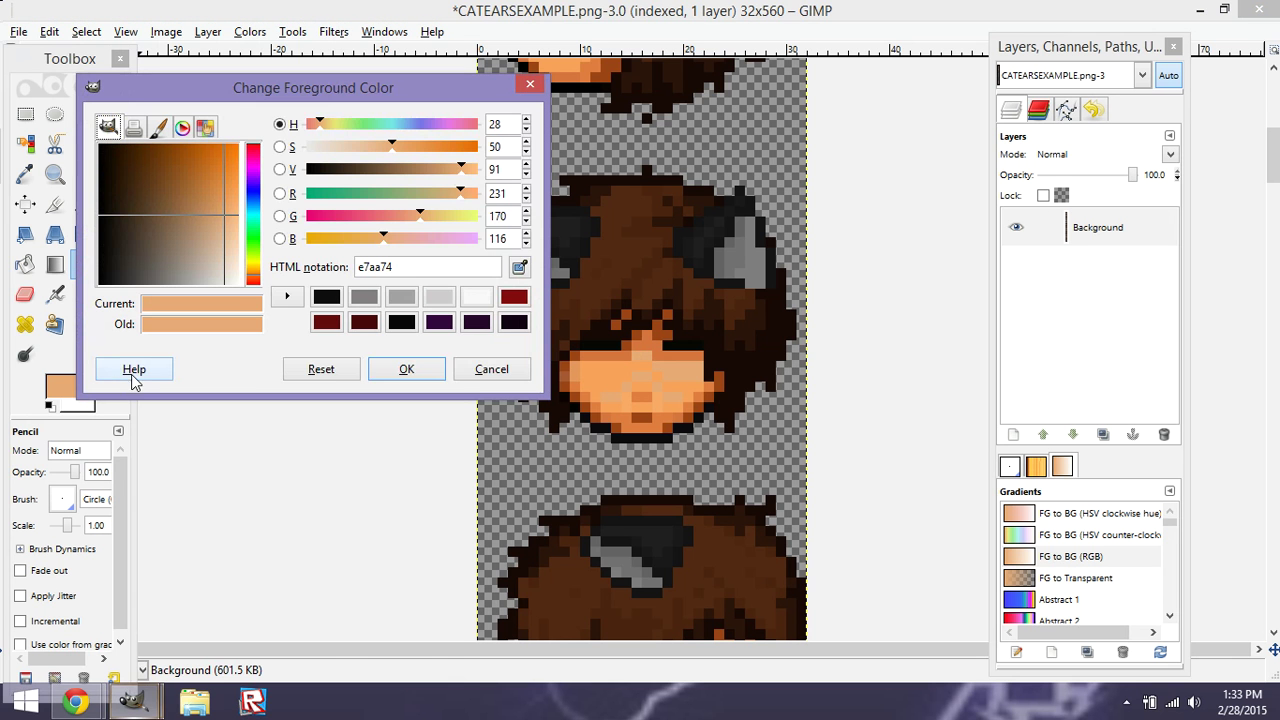
left_click(491, 369)
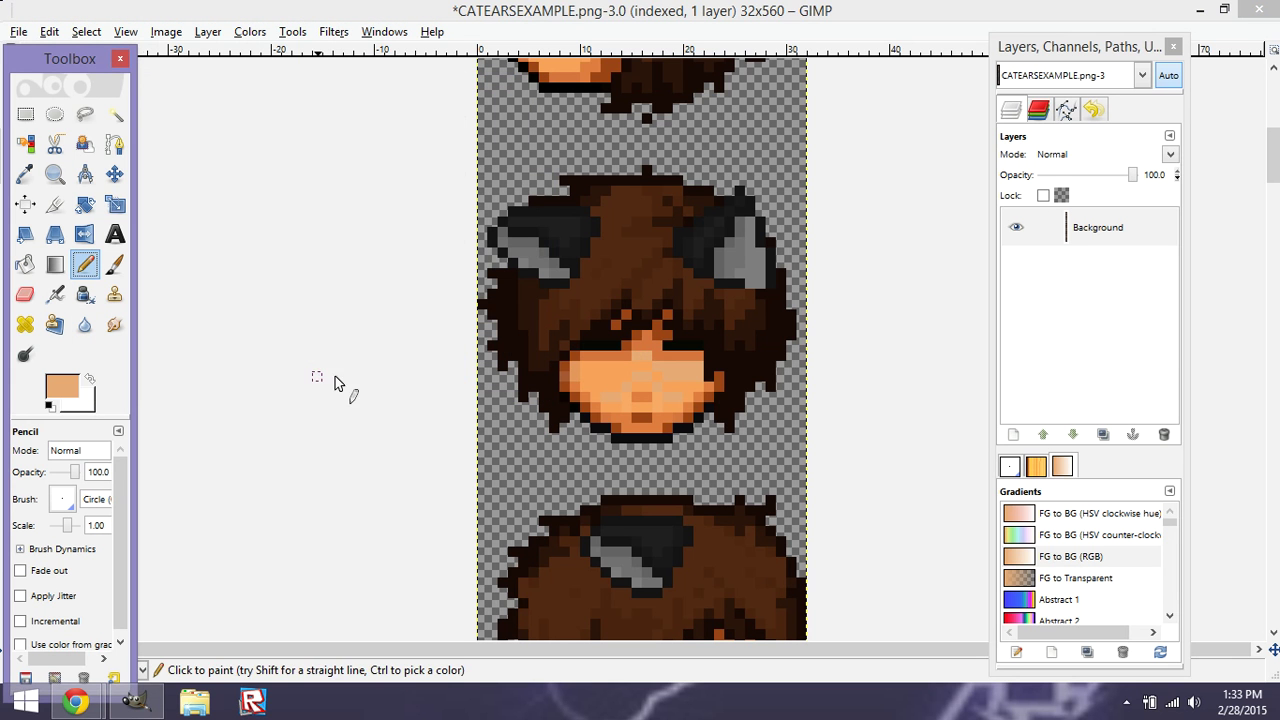
left_click(90, 377)
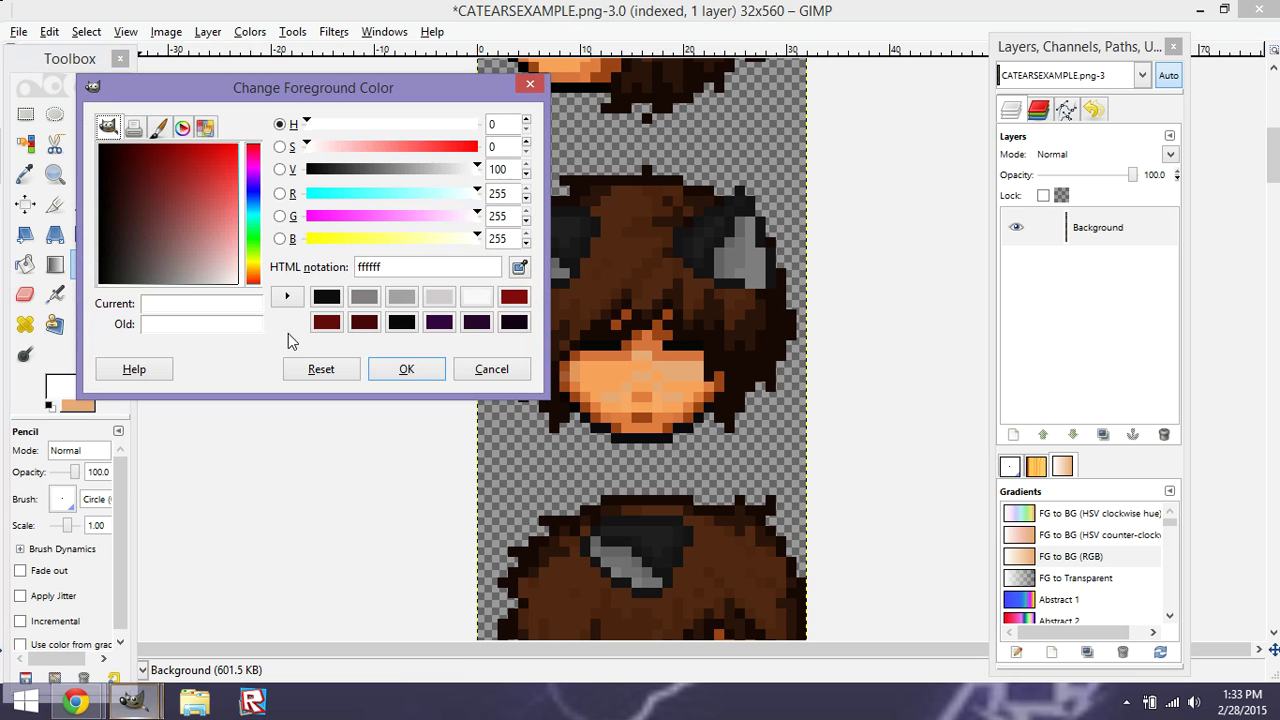
left_click(231, 286)
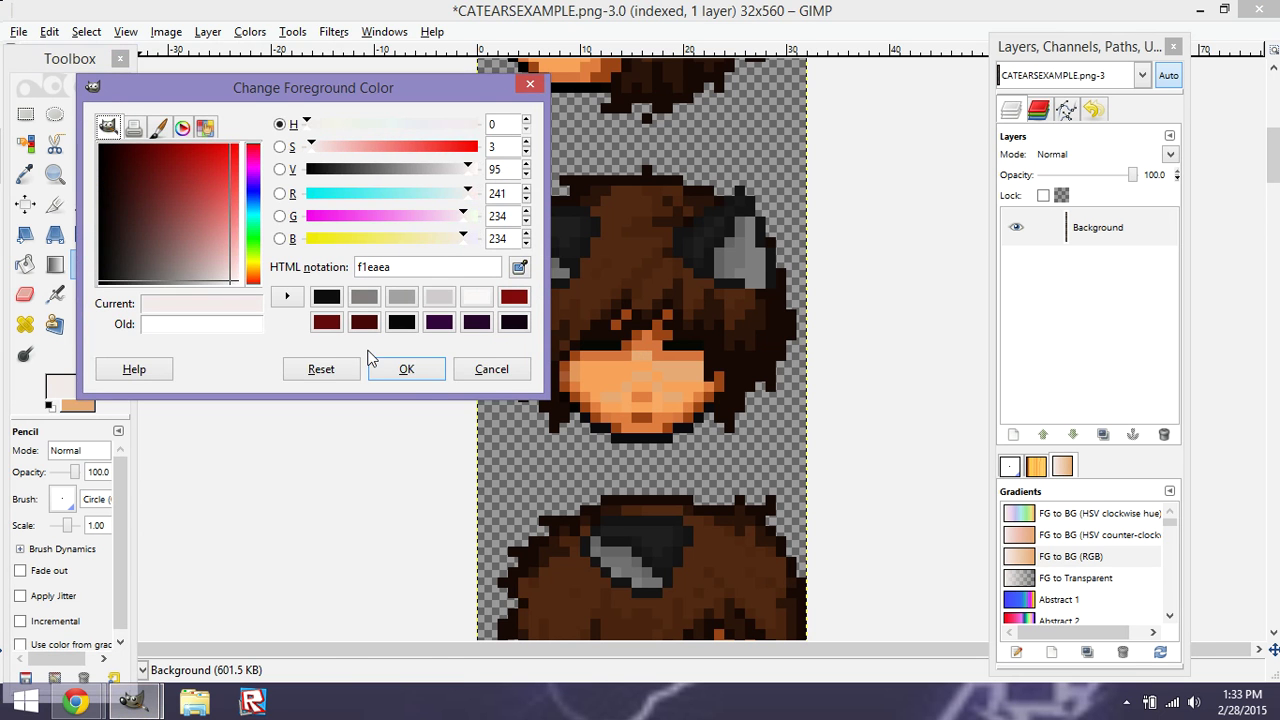
left_click(398, 369)
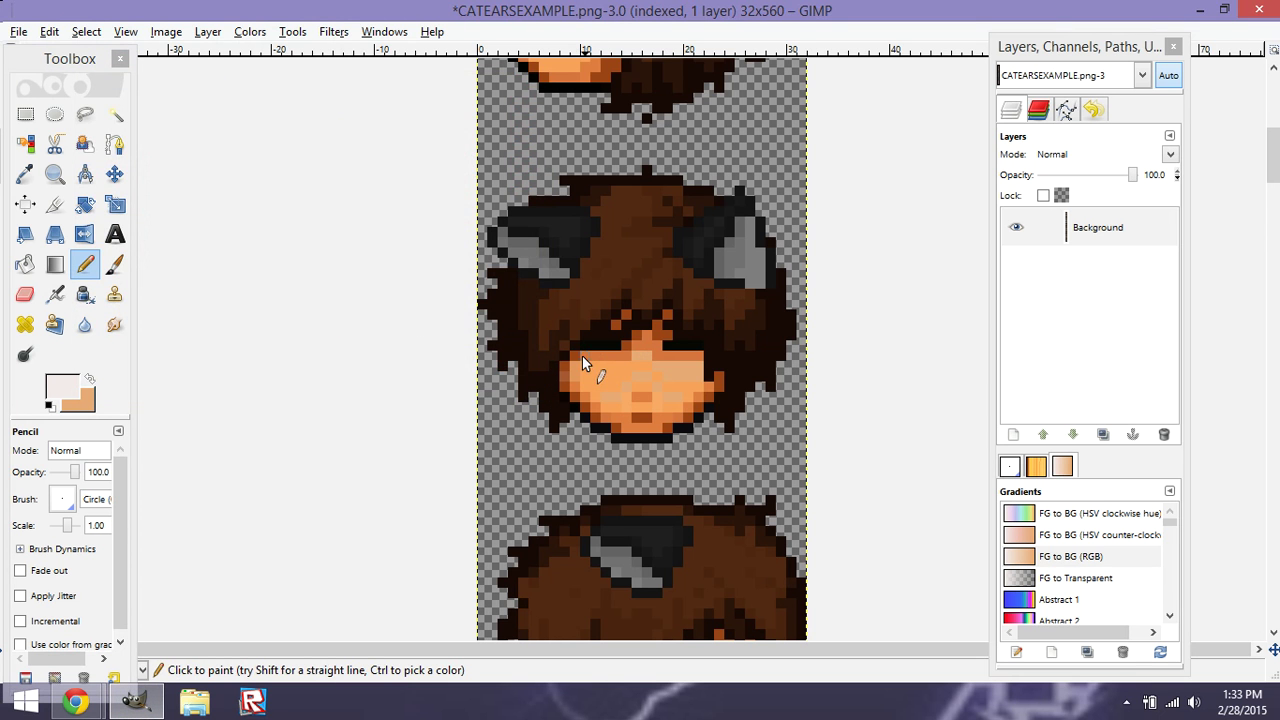
left_click_drag(592, 356, 588, 376)
Choose a saturated bright blue foreground and paint the left iris pixel.
left_click(60, 388)
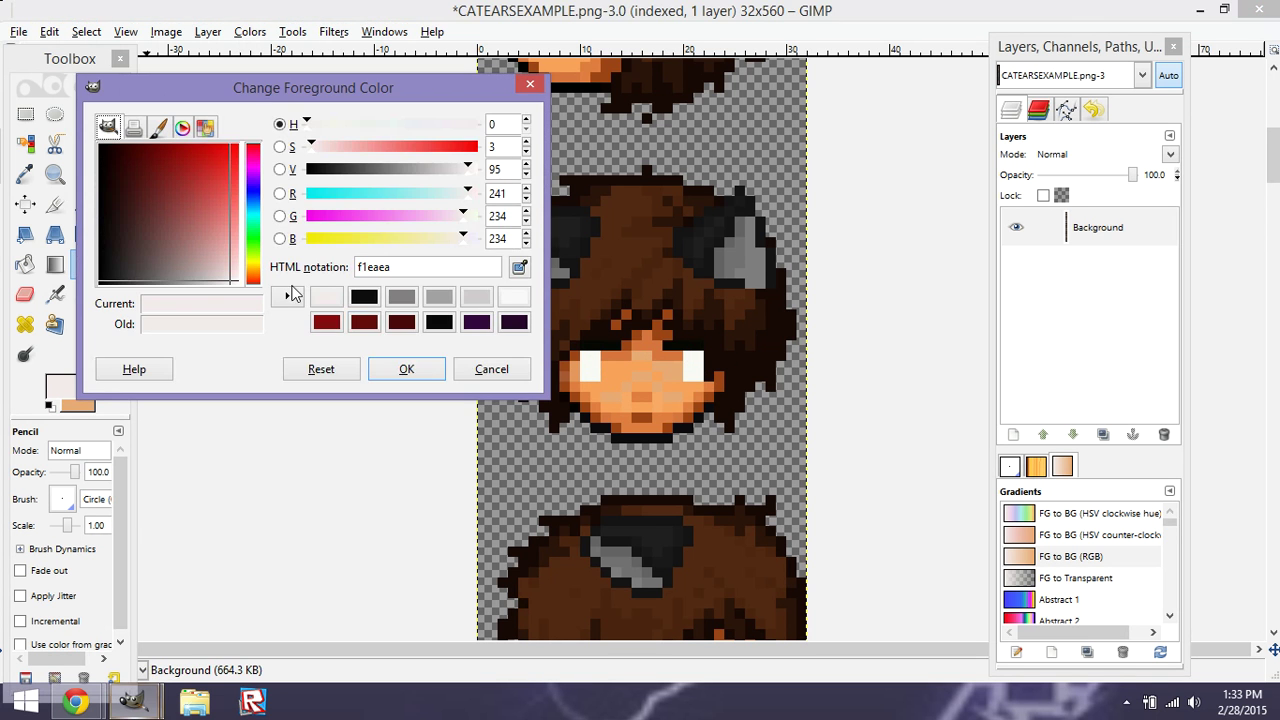
left_click(401, 296)
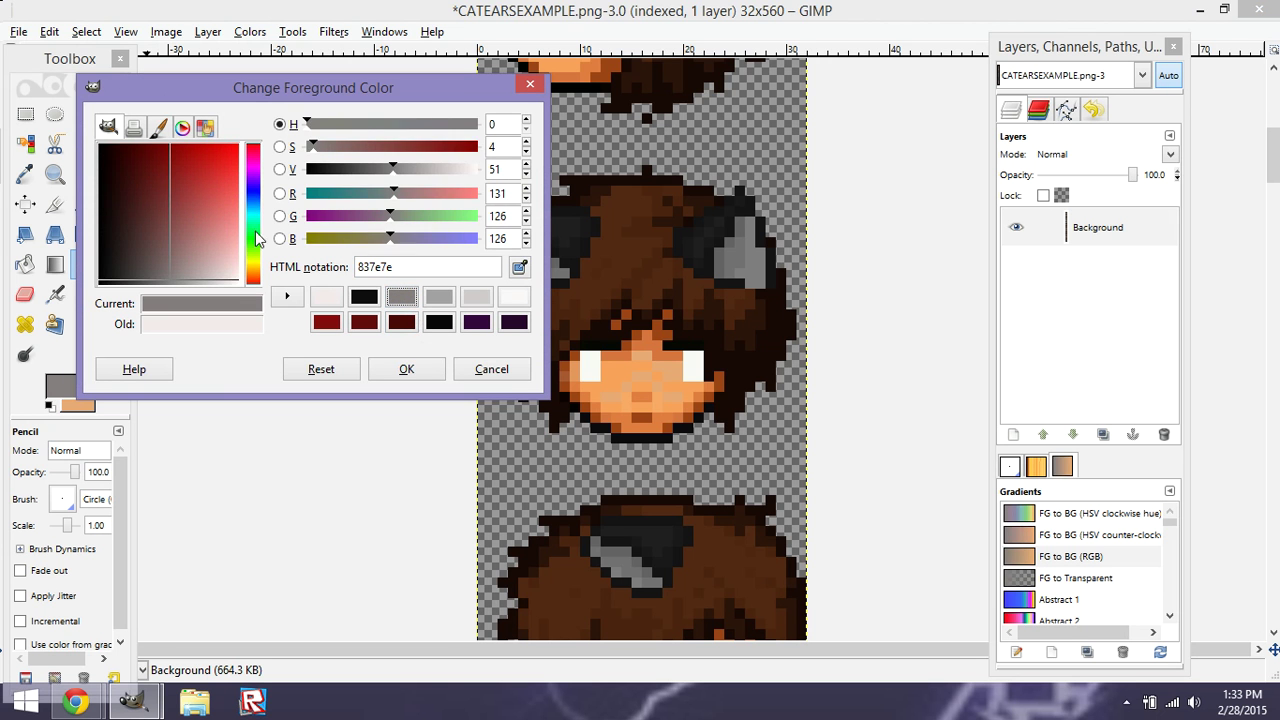
left_click(240, 150)
left_click_drag(253, 240, 253, 185)
left_click(224, 168)
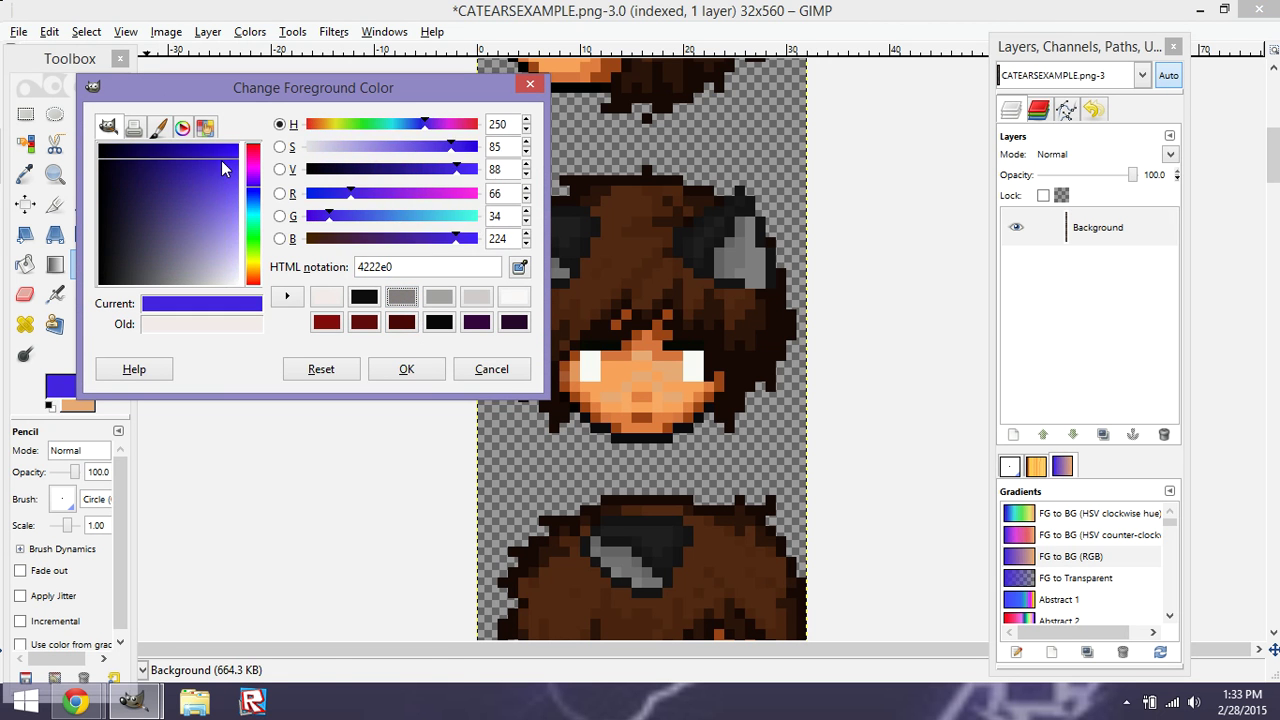
left_click(412, 368)
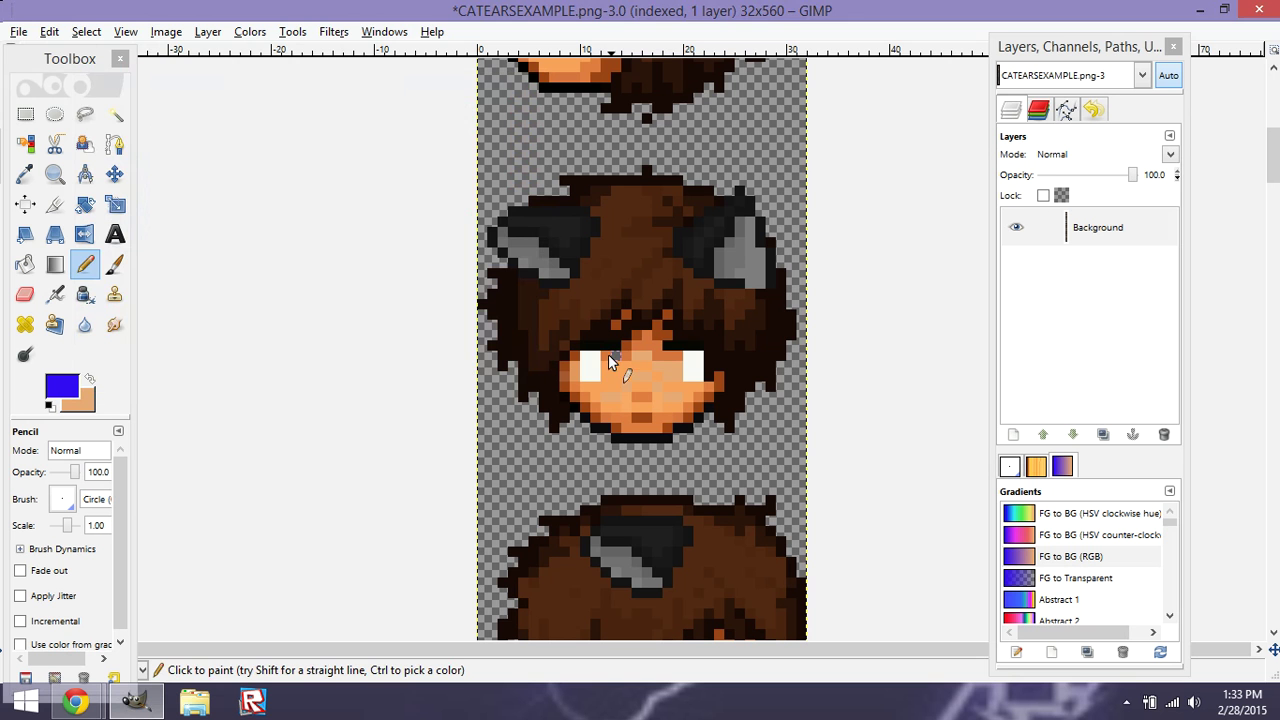
left_click(606, 369)
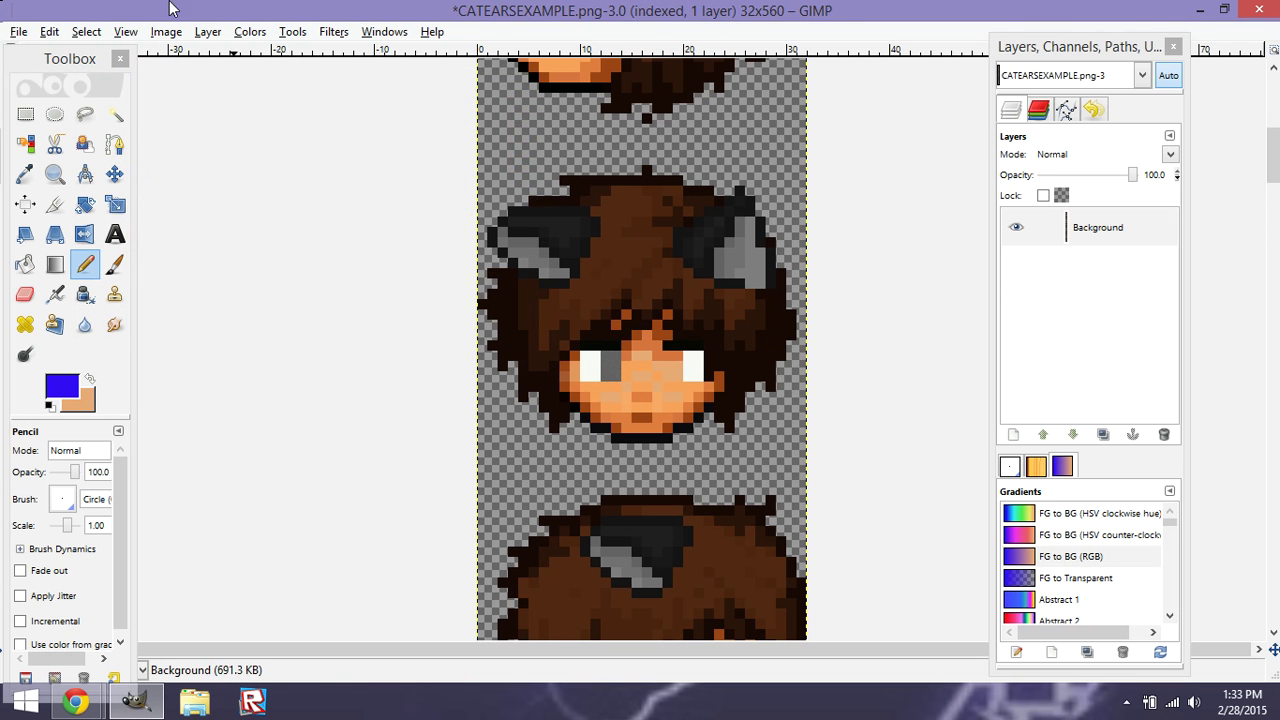
Convert the image to RGB mode, undo the miscoloured pixels and repaint the left iris blue.
left_click(166, 31)
mouse_move(188, 73)
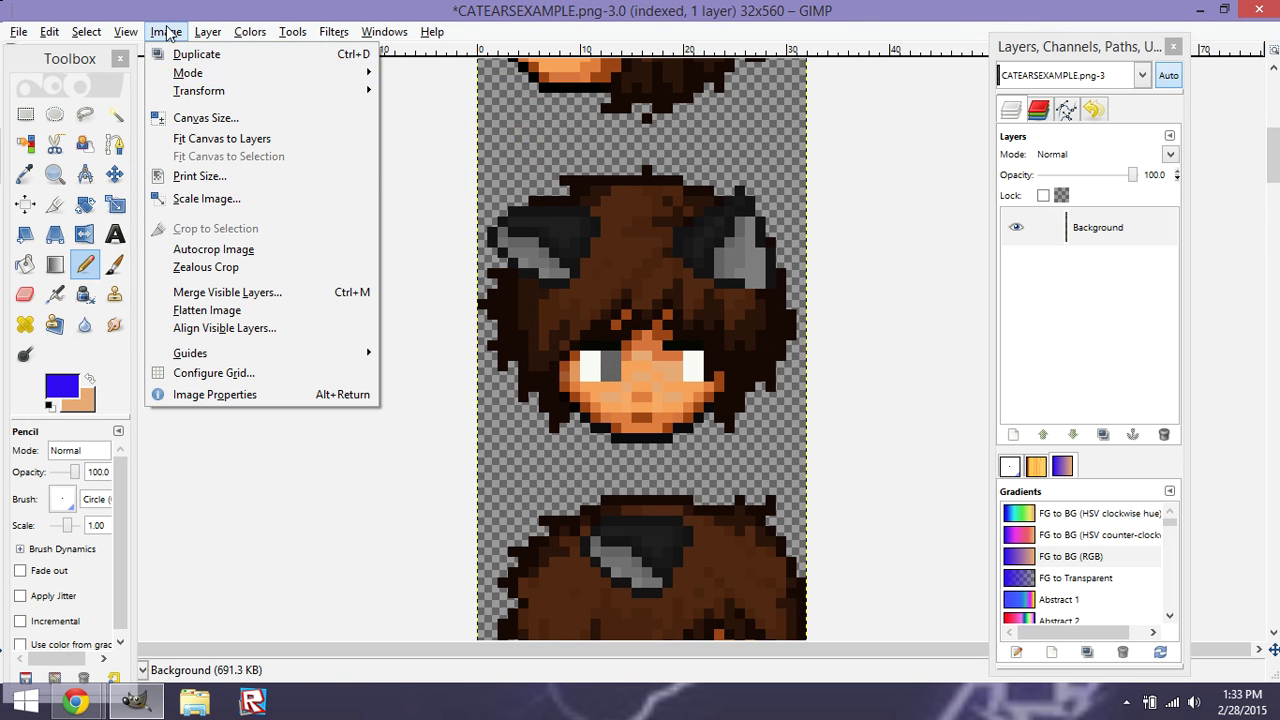
left_click(397, 82)
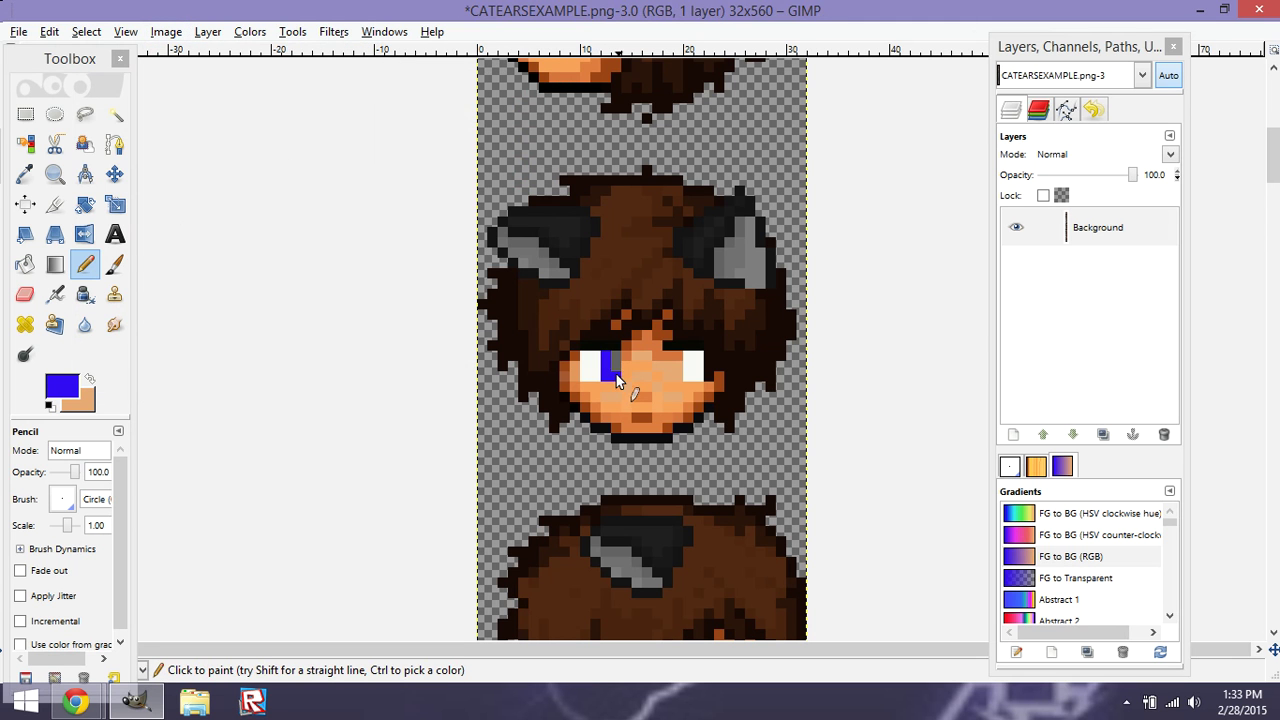
key("ctrl+z")
mouse_move(604, 352)
left_mouse_down()
mouse_move(606, 378)
mouse_move(595, 370)
mouse_move(684, 356)
left_mouse_up()
key("ctrl")
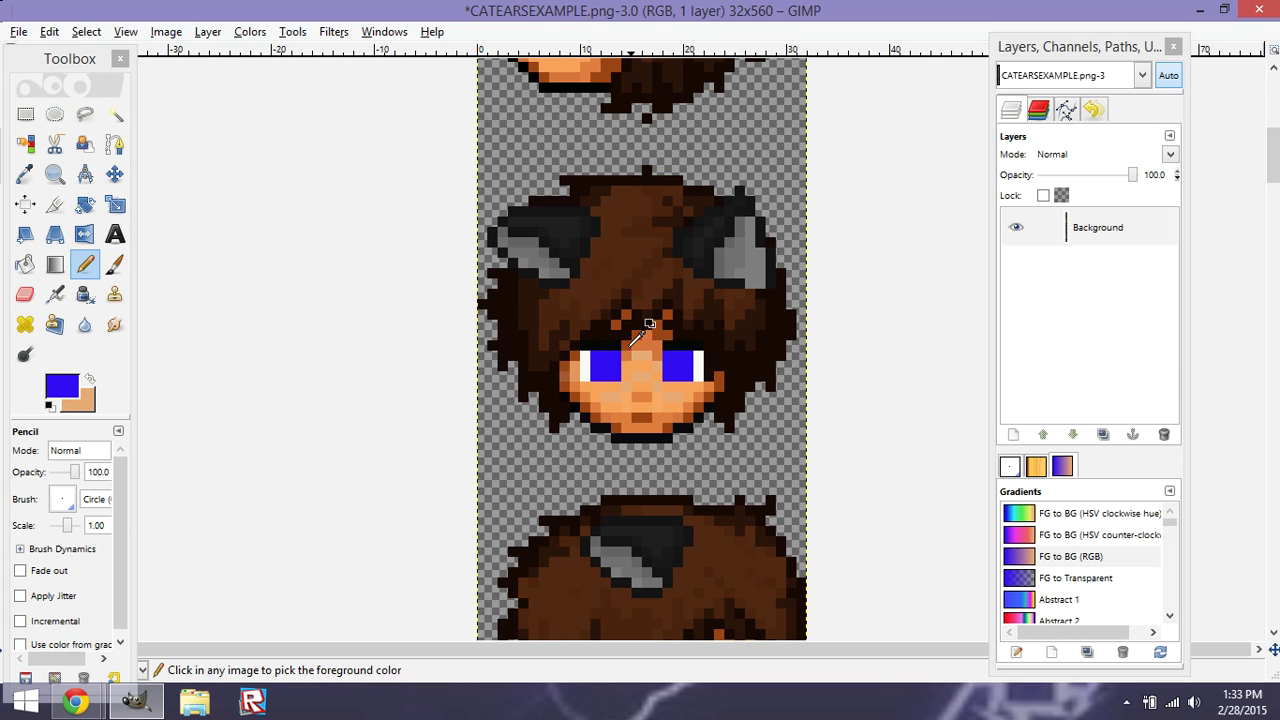
key("ctrl")
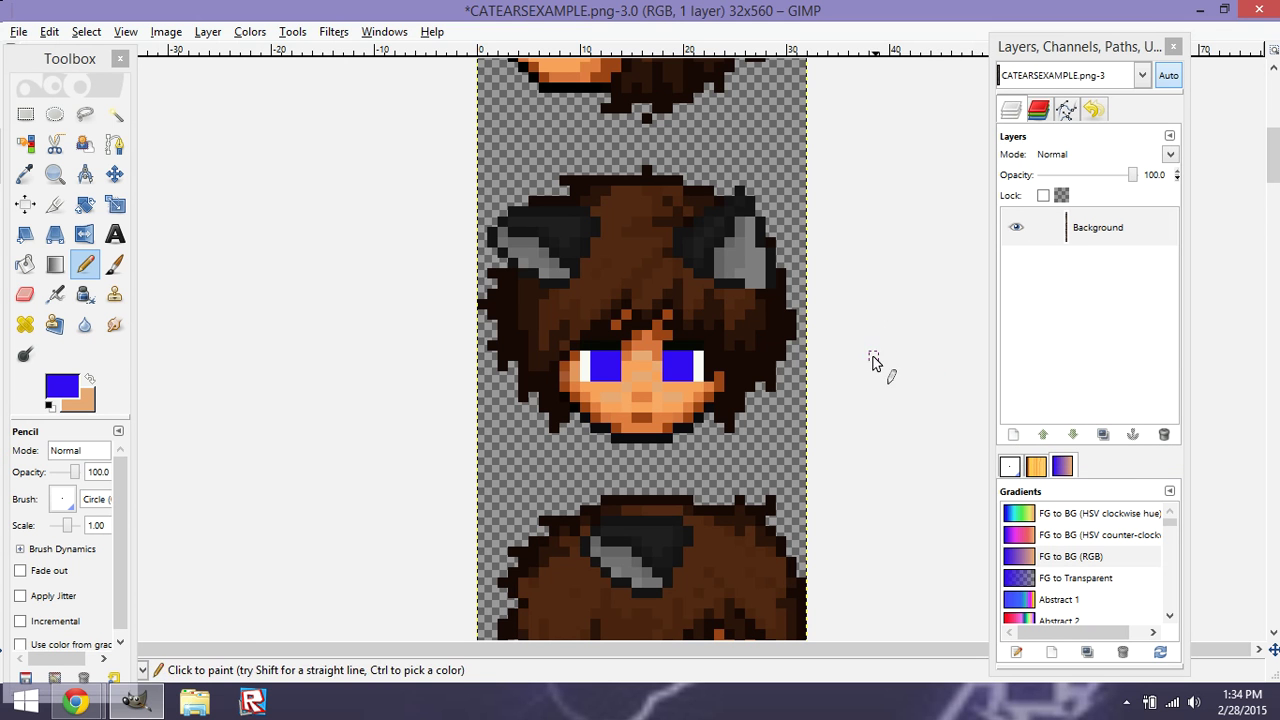
Create a transparent layer named layer#1 (120ms) and begin renaming the Background layer.
left_click(210, 36)
left_click(240, 54)
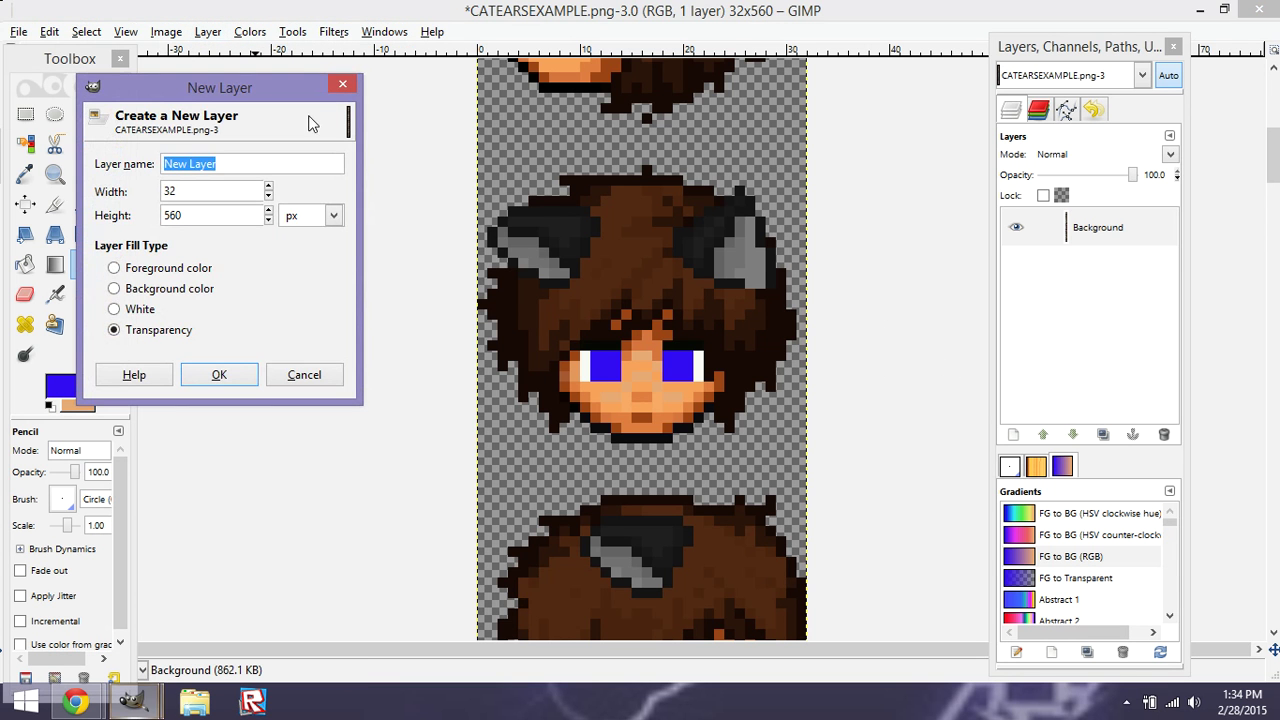
left_click(221, 164)
type("layer#1 (120ms)")
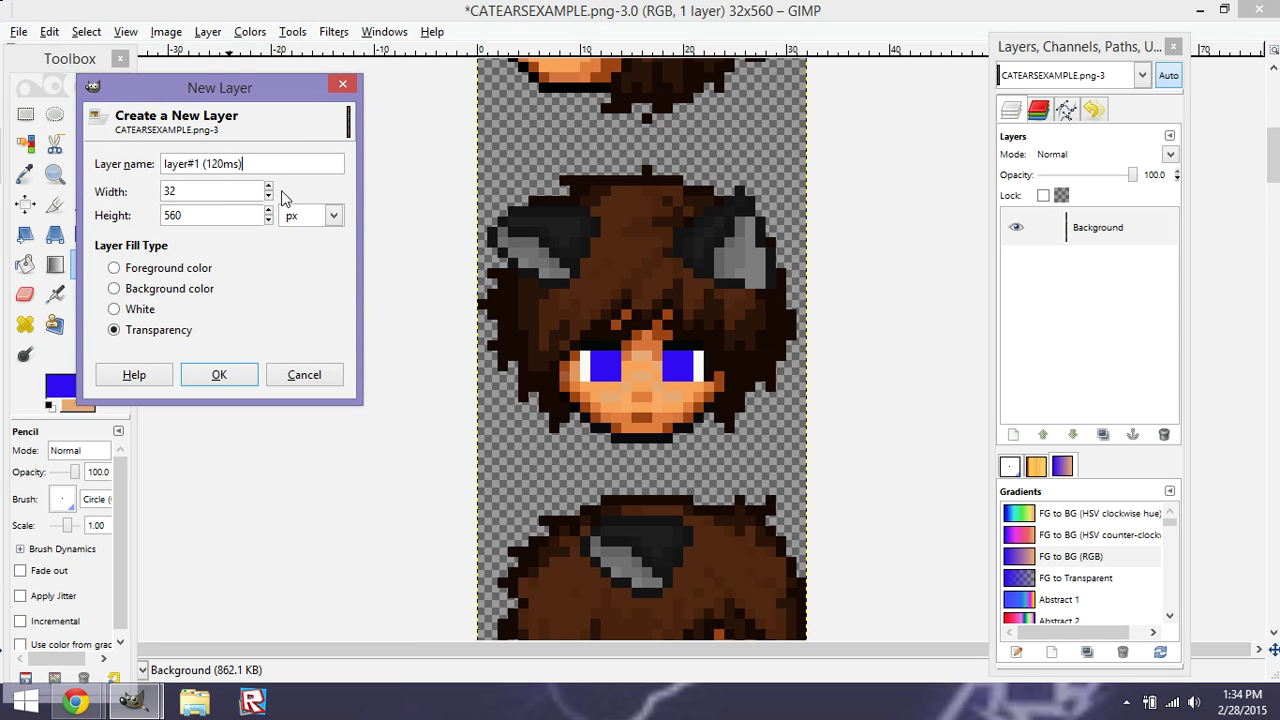
left_click(219, 375)
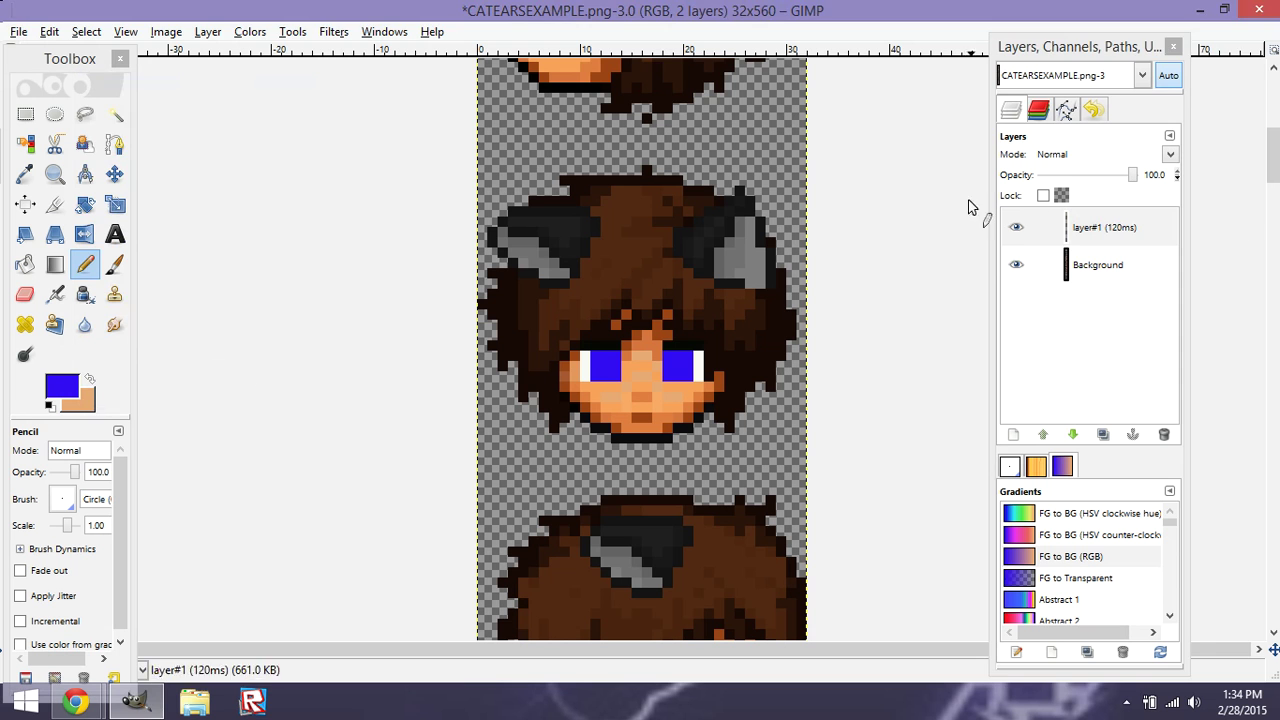
double_click(1131, 266)
left_click(1133, 266)
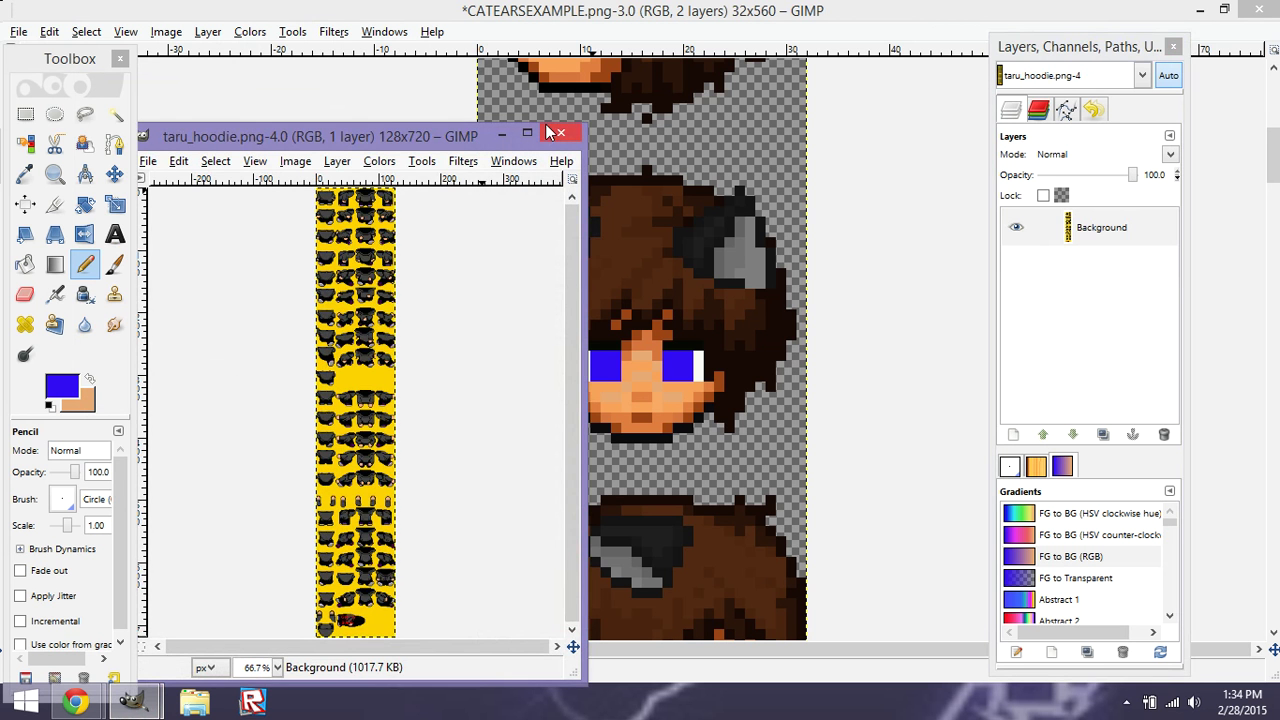
Close the taru_hoodie window and append (4000ms) to the Background layer's name.
left_click(548, 132)
double_click(1137, 265)
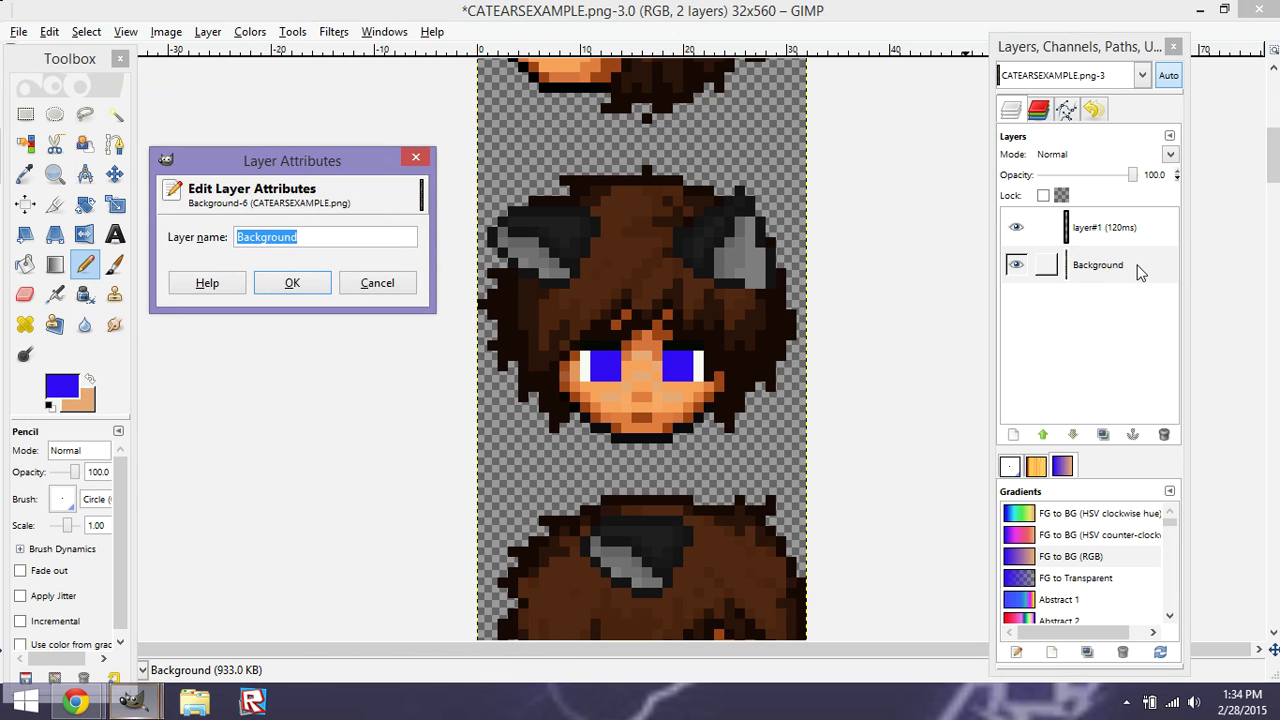
left_click(307, 230)
type("(4000ms)")
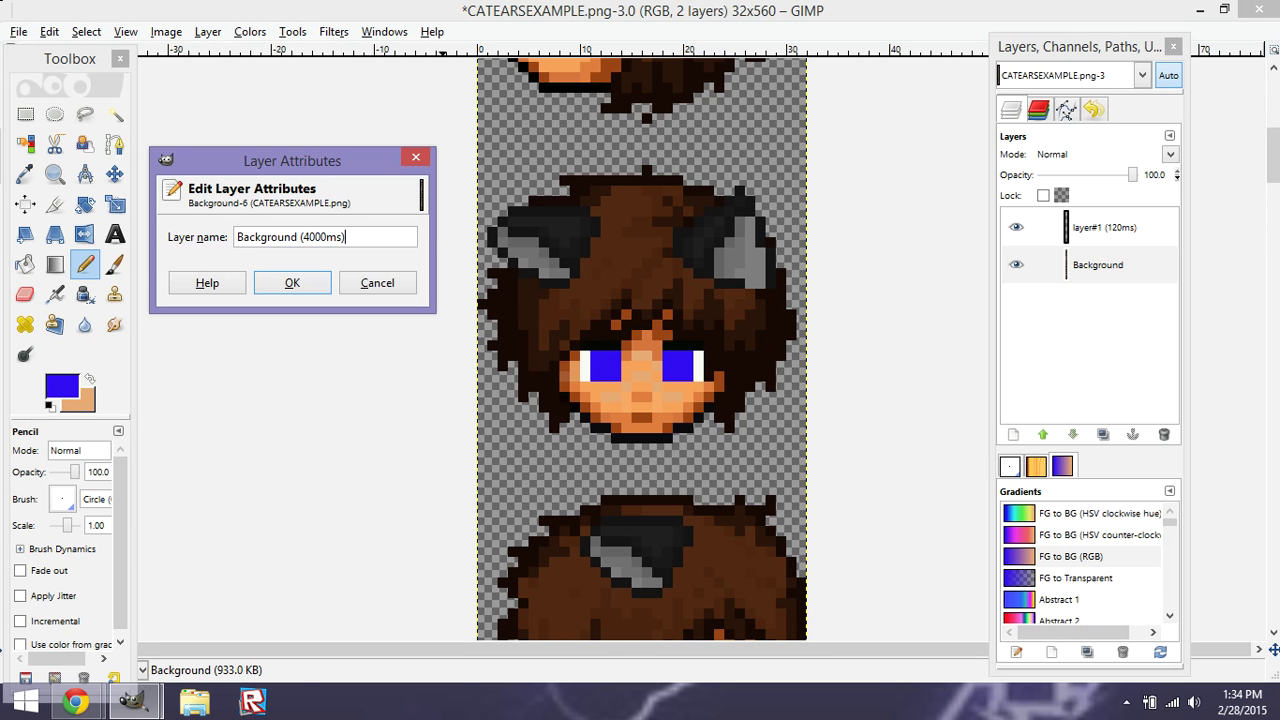
left_click(292, 283)
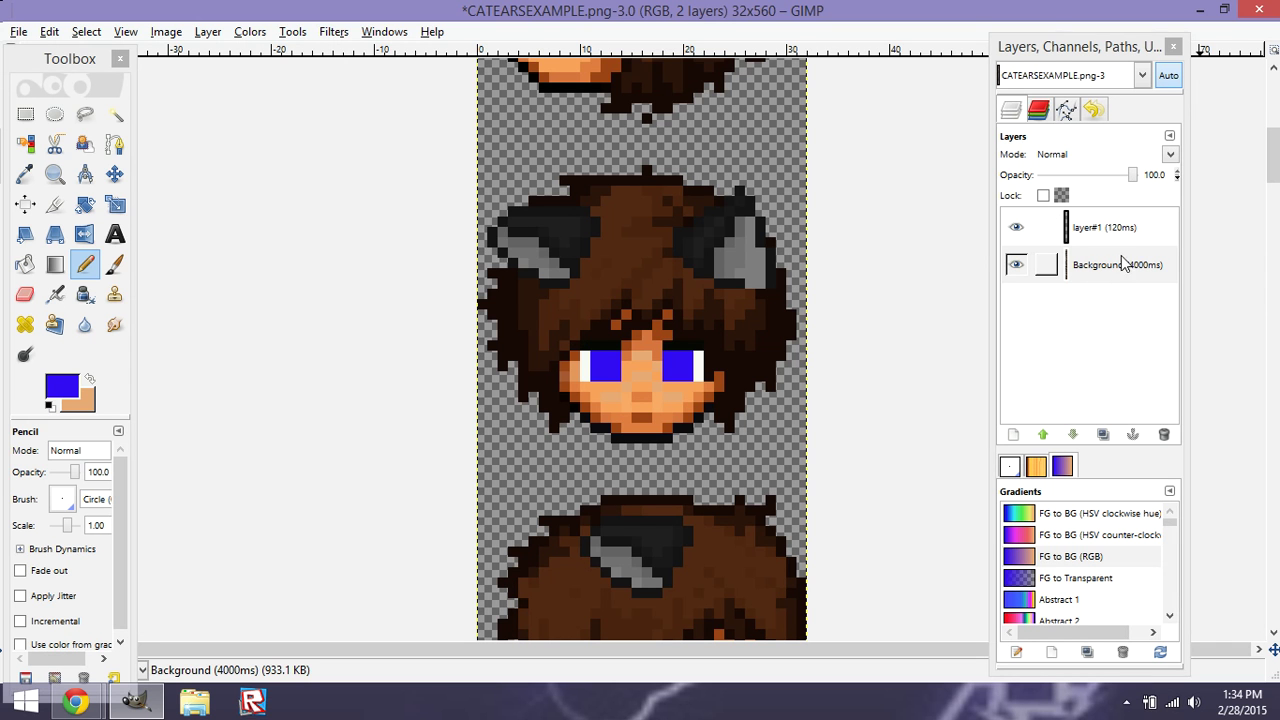
Activate layer#1, sample colours, and toggle its visibility to compare with the base face.
left_click(1102, 229)
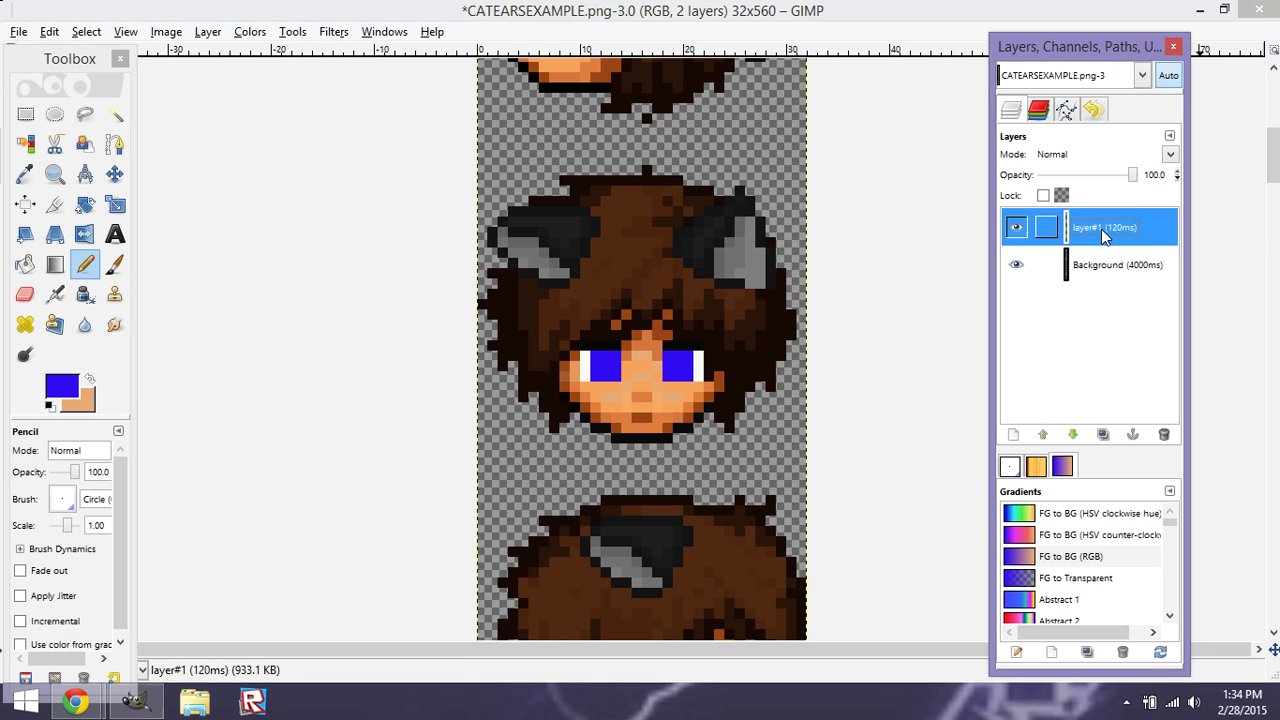
left_click(943, 265)
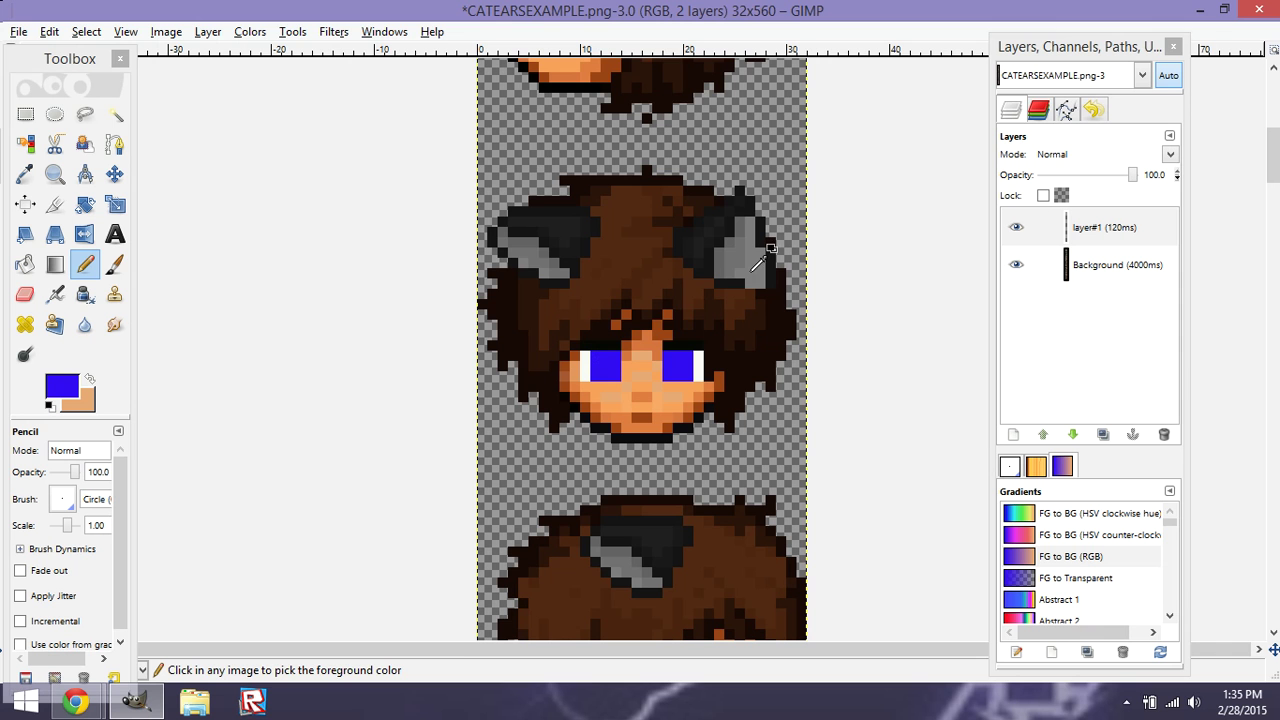
left_click(660, 352, "ctrl")
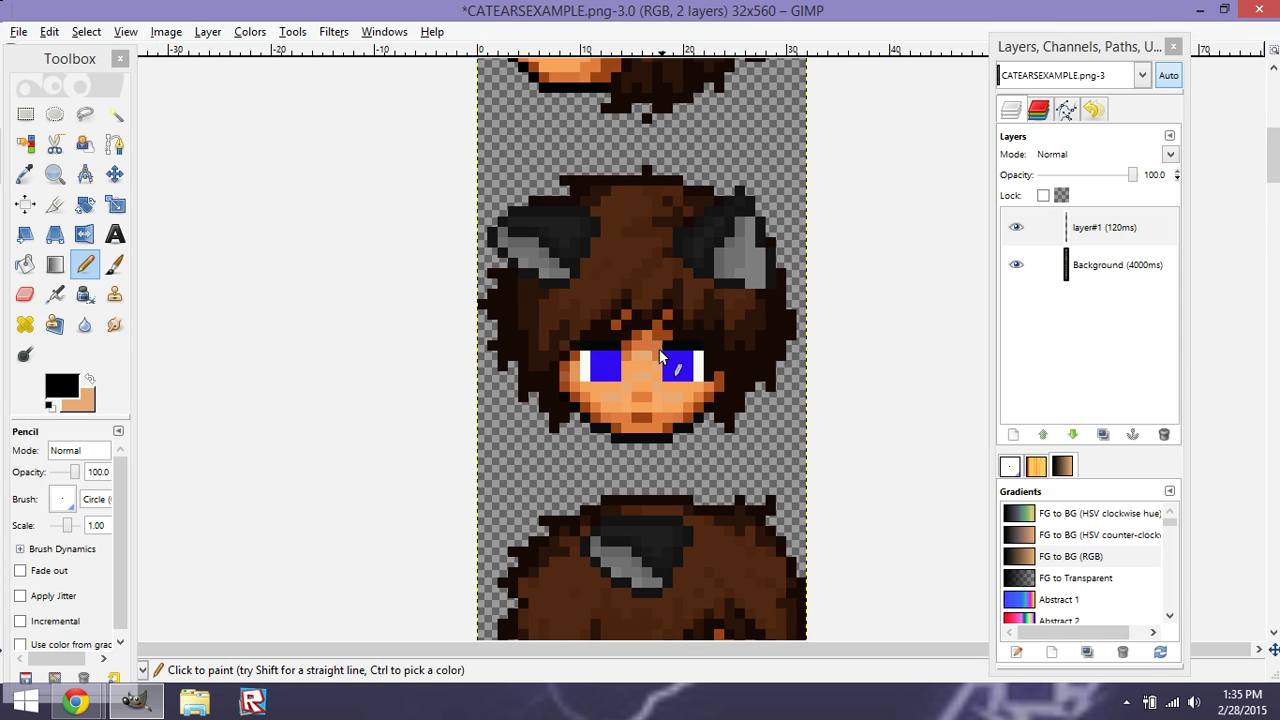
left_click(1018, 229)
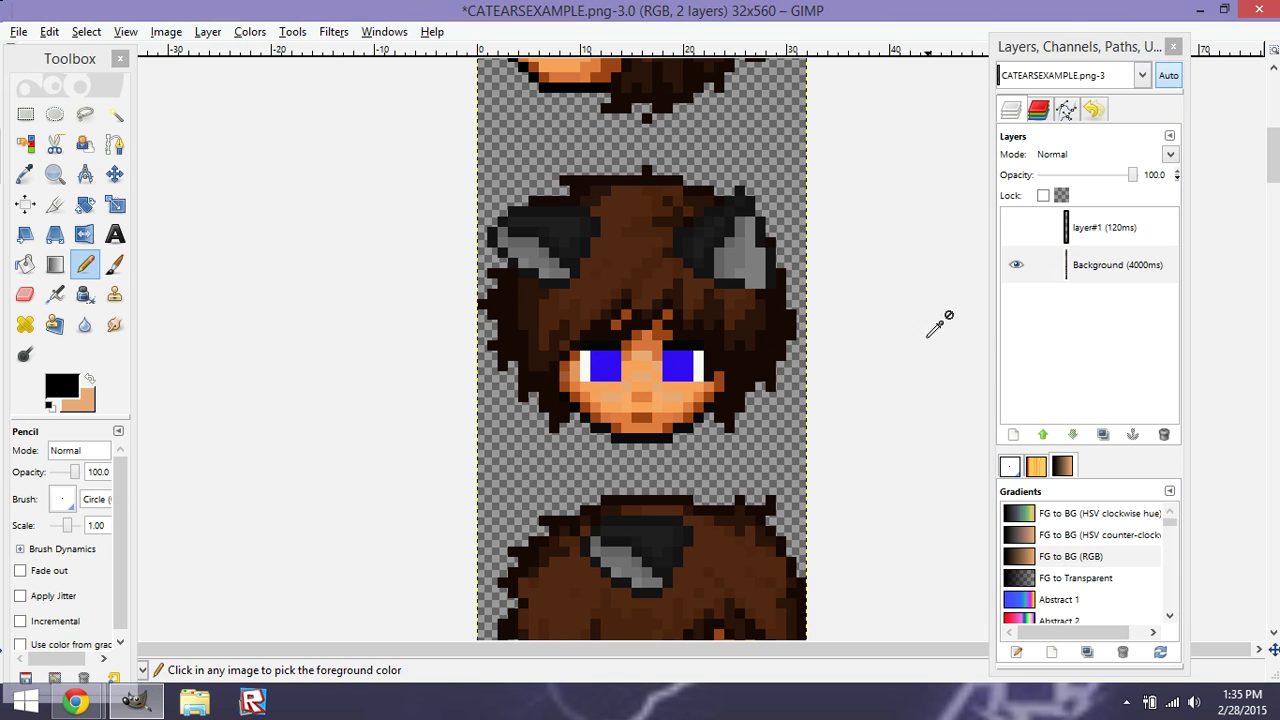
left_click(658, 345, "ctrl")
left_click(1090, 228)
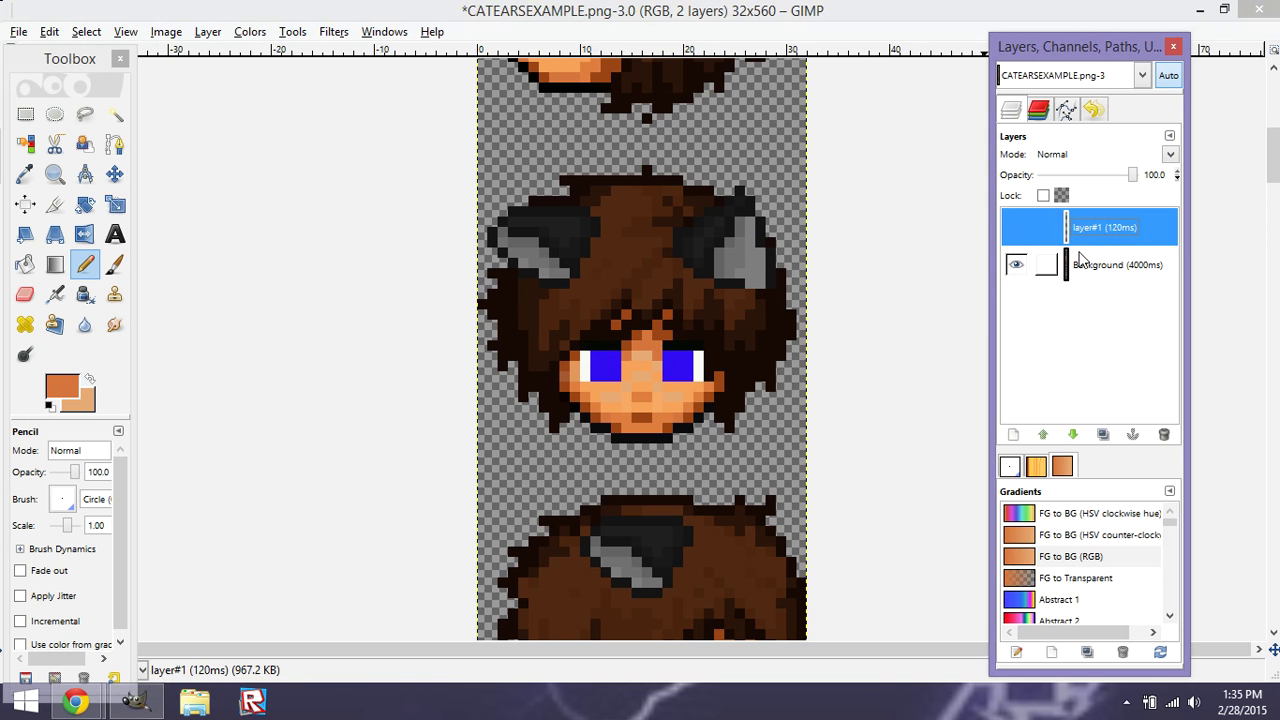
left_click(1015, 228)
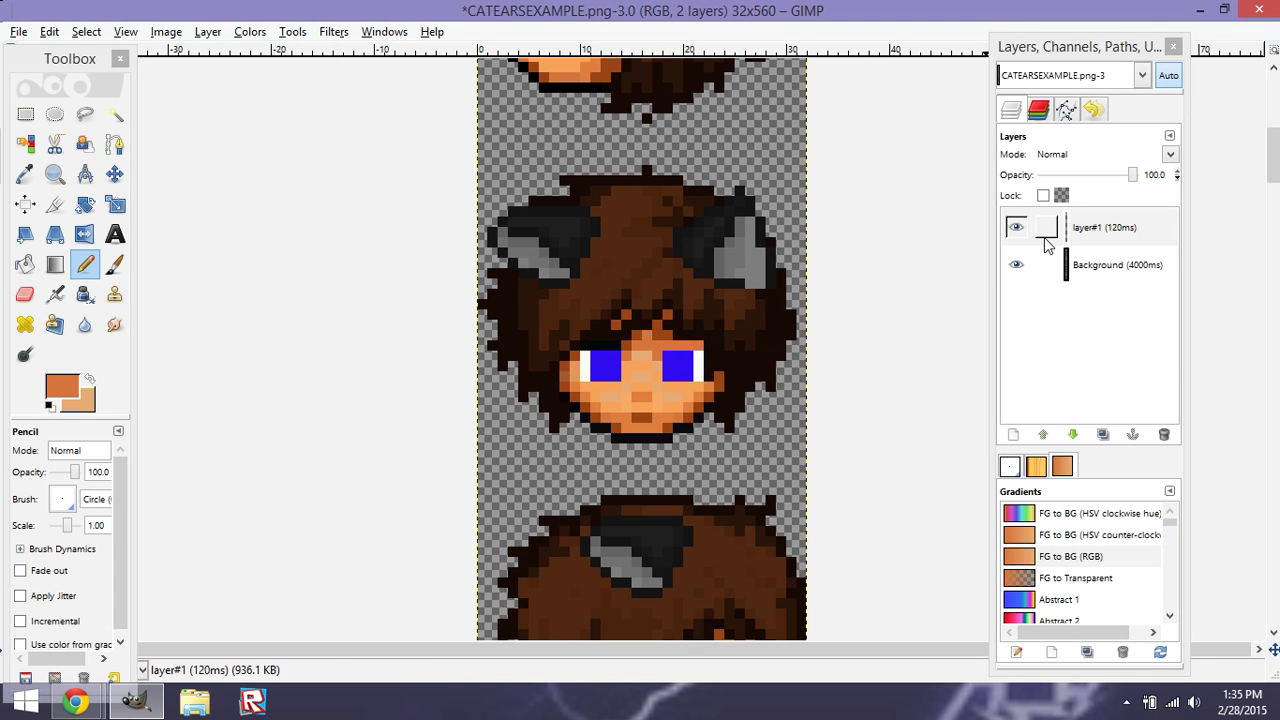
Select Background, swap colours, sample black from the hair and reactivate layer#1.
left_click(1094, 274)
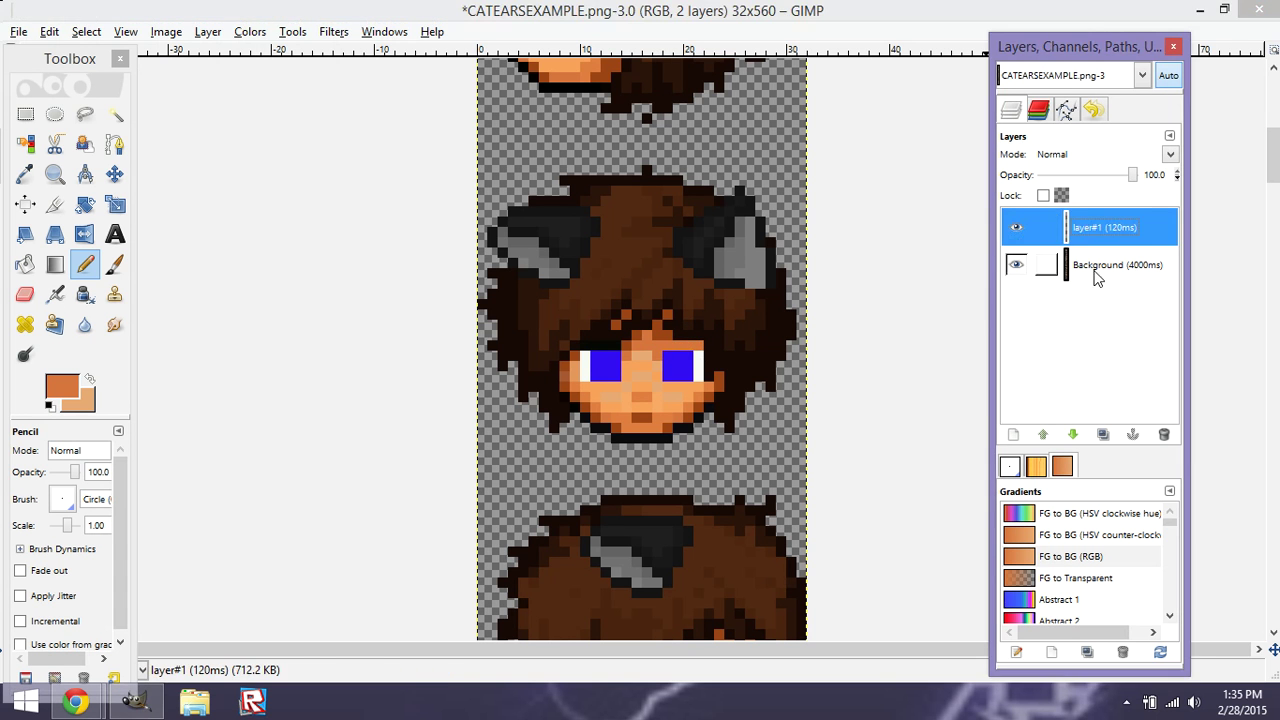
left_click(91, 373)
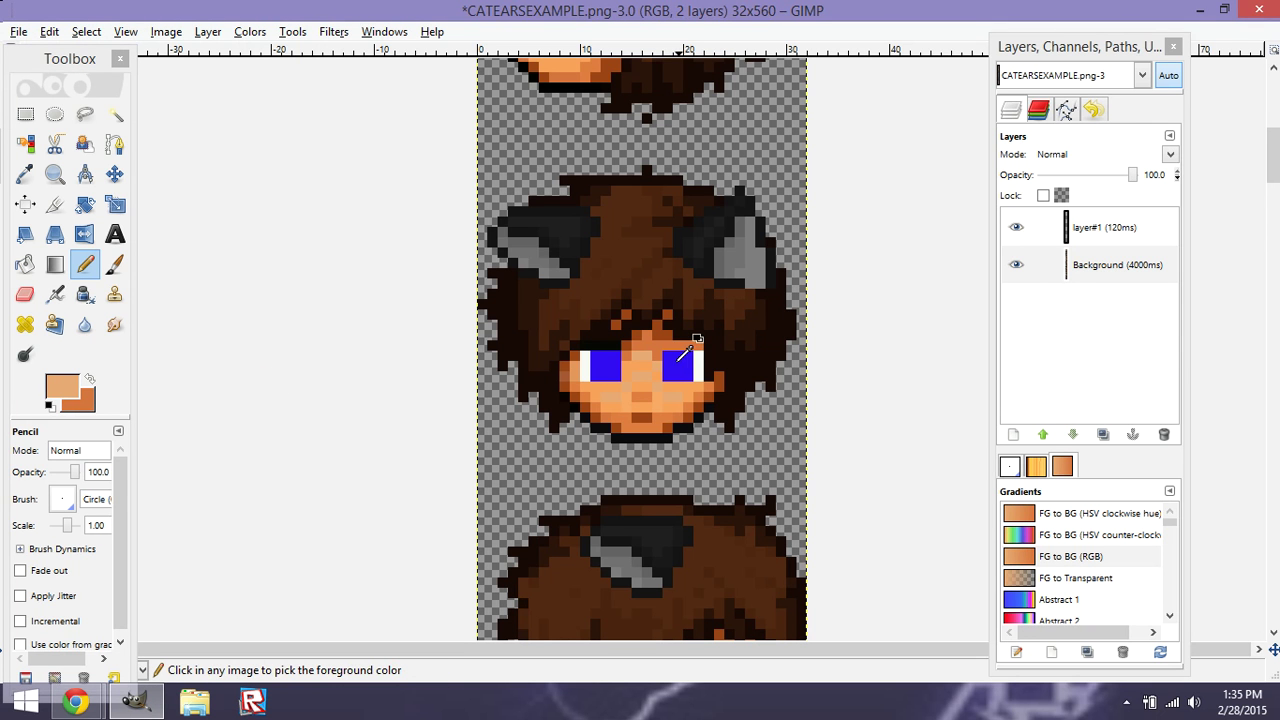
left_click(614, 342, "ctrl")
left_click(1016, 227)
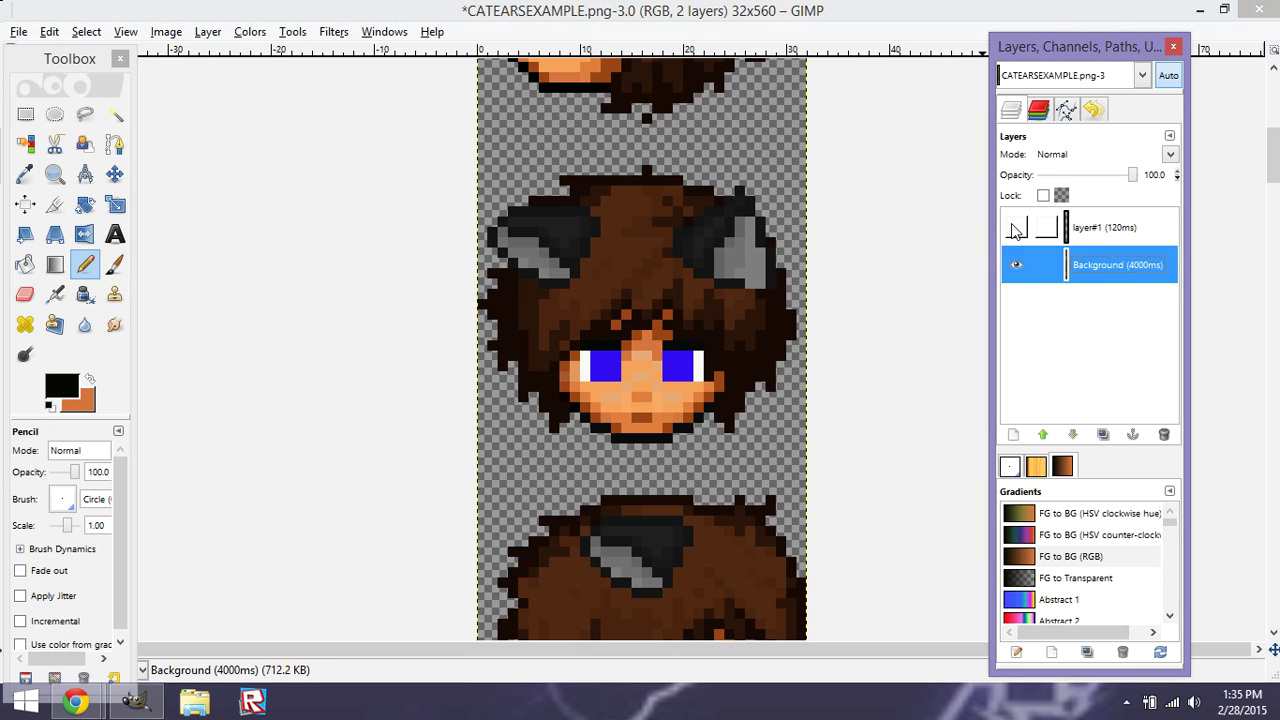
left_click(1103, 228)
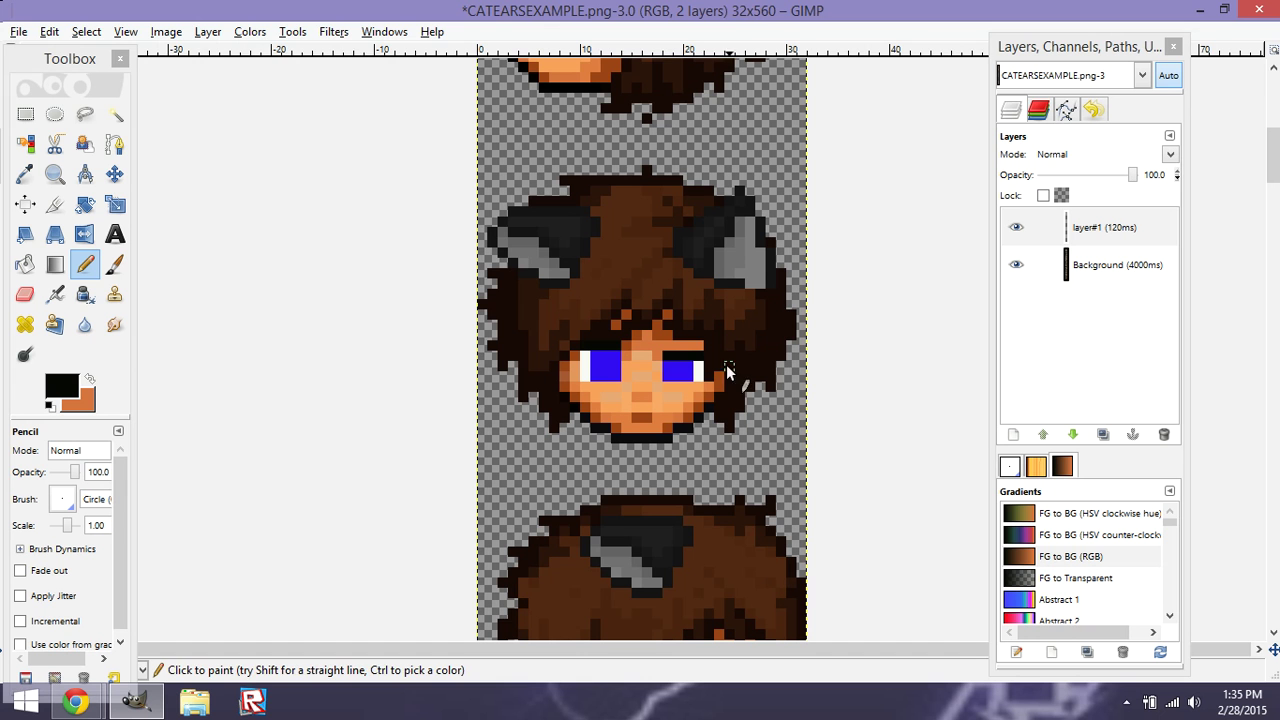
Add a new layer named layer#2 (120ms).
left_click(208, 32)
left_click(245, 51)
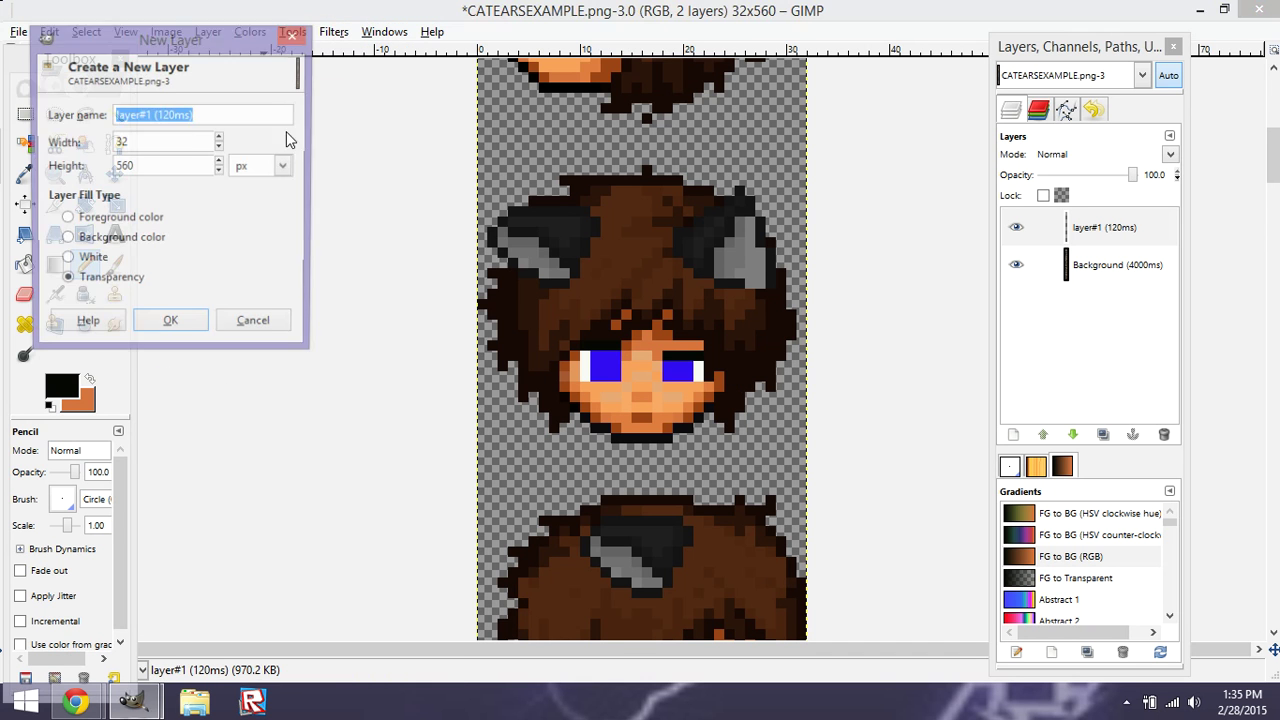
double_click(152, 114)
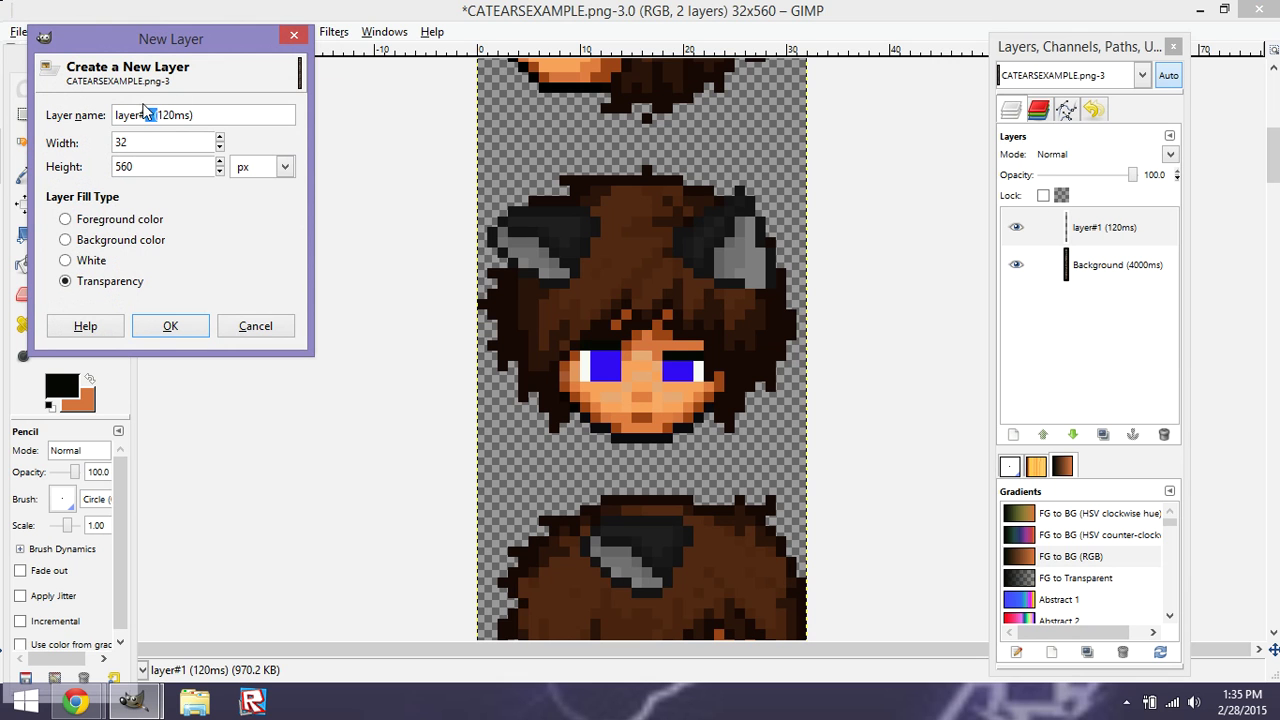
triple_click(148, 113)
double_click(152, 114)
triple_click(148, 115)
left_click(148, 115)
key("BackSpace")
key("BackSpace")
type("2")
key("BackSpace")
type("#2")
key("Return")
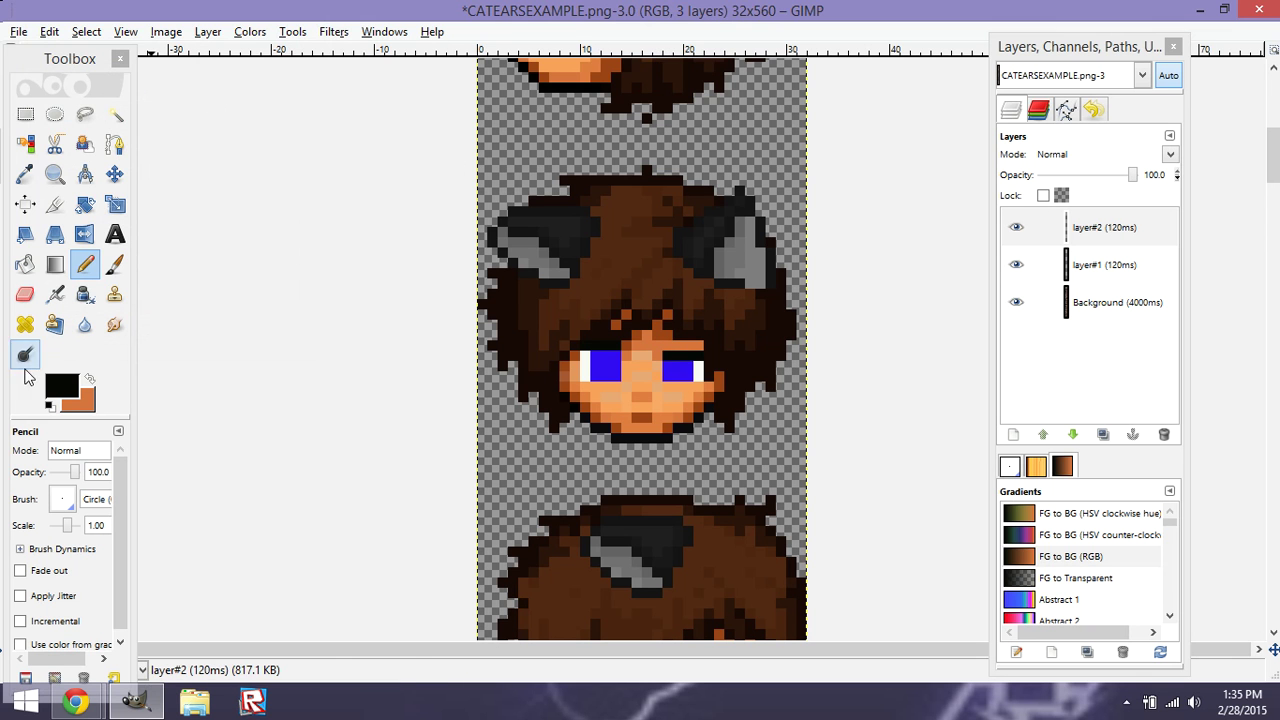
Draw a black eyelid line across the top of the right eye.
left_click(88, 382)
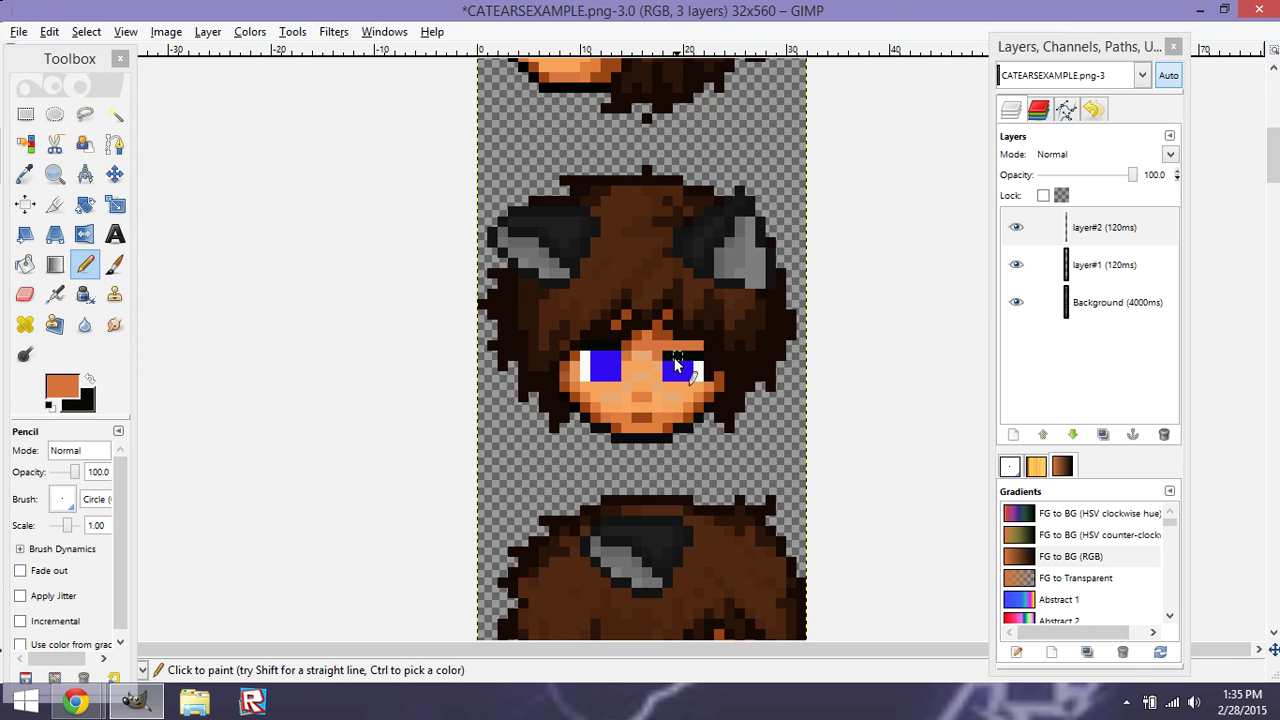
left_click(88, 382)
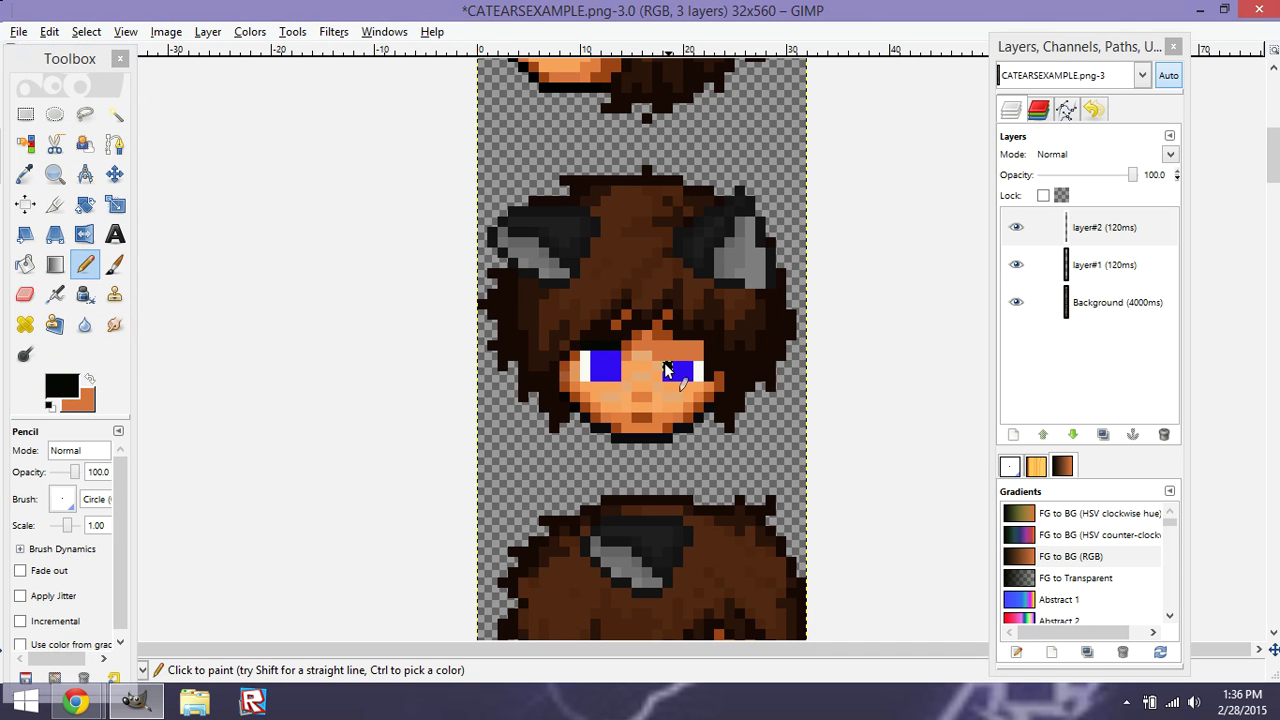
left_click_drag(664, 366, 697, 368)
Add a new layer named layer#3 (120ms).
left_click(215, 32)
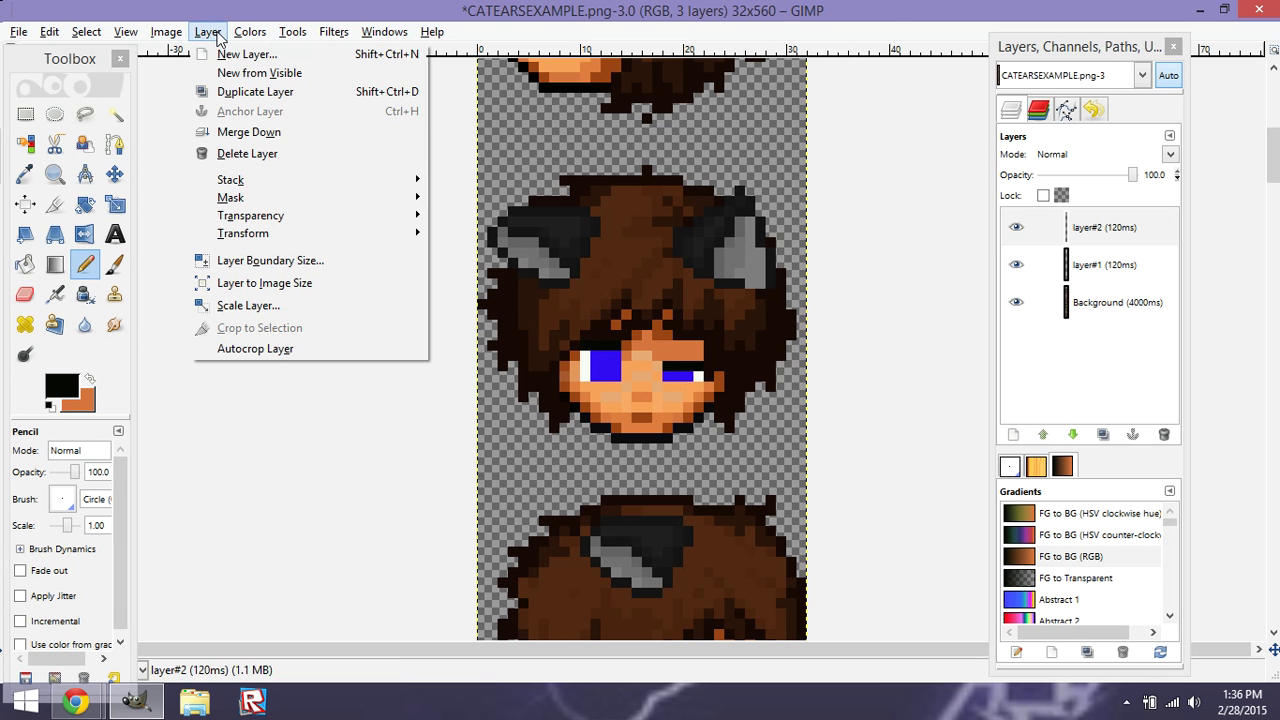
left_click(240, 55)
double_click(150, 116)
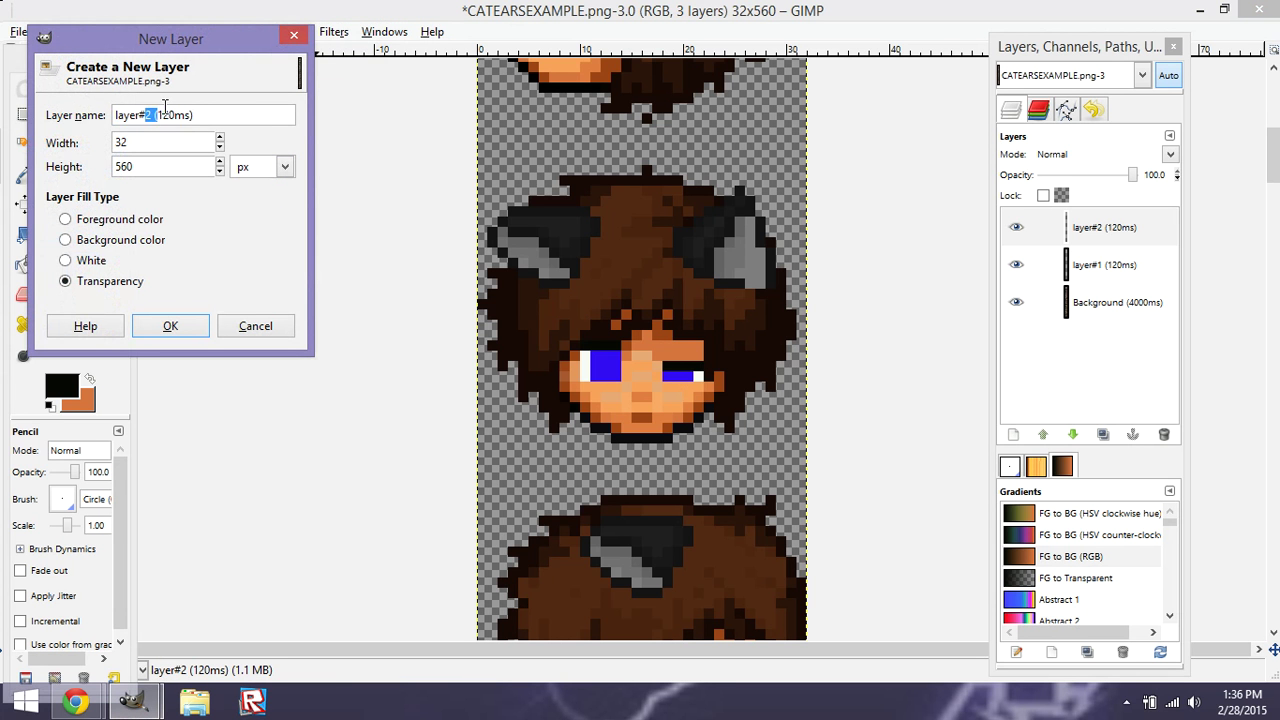
type("3")
key("Return")
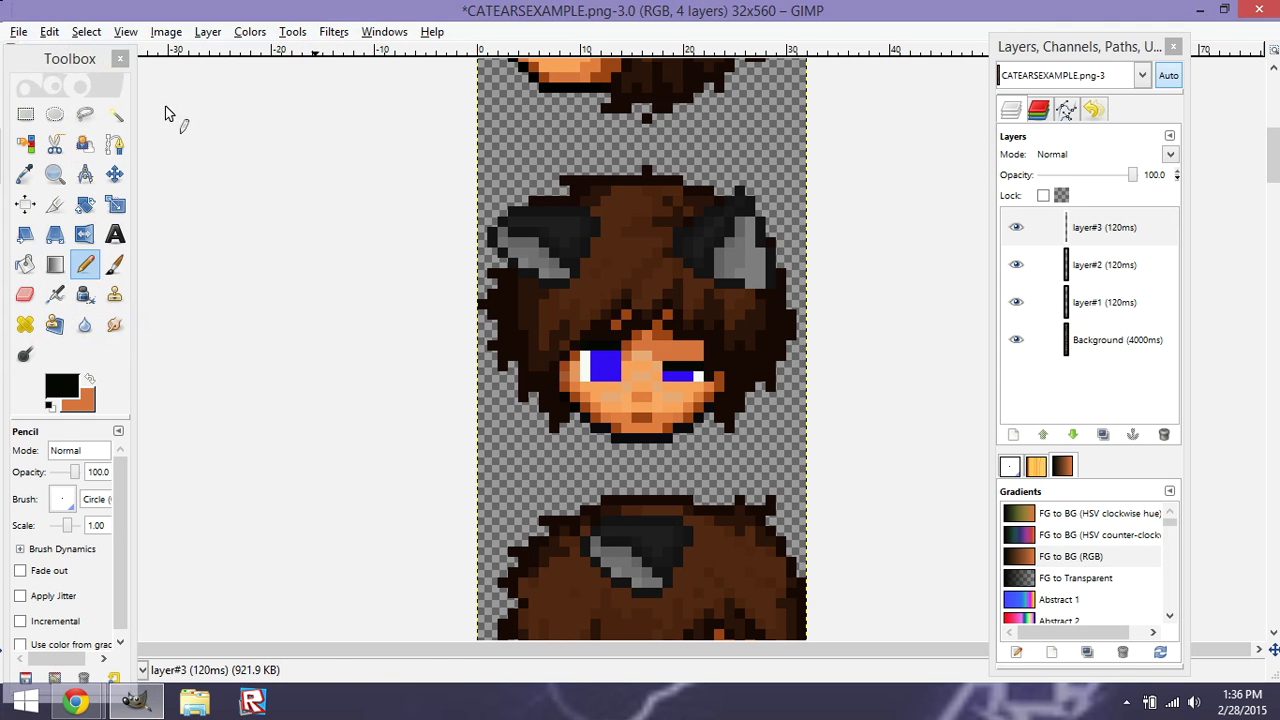
Recover from an accidental Shear by cancelling it and undoing it along with layer#3.
left_click(88, 380)
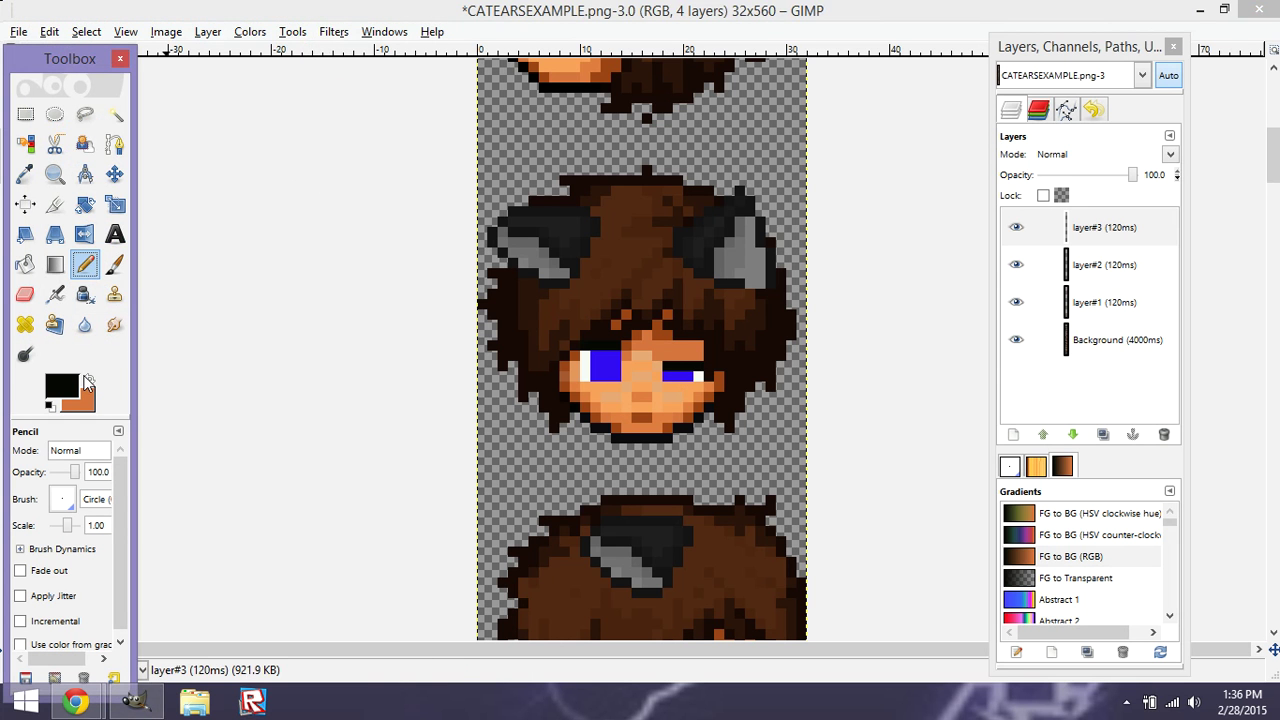
key("shift+h")
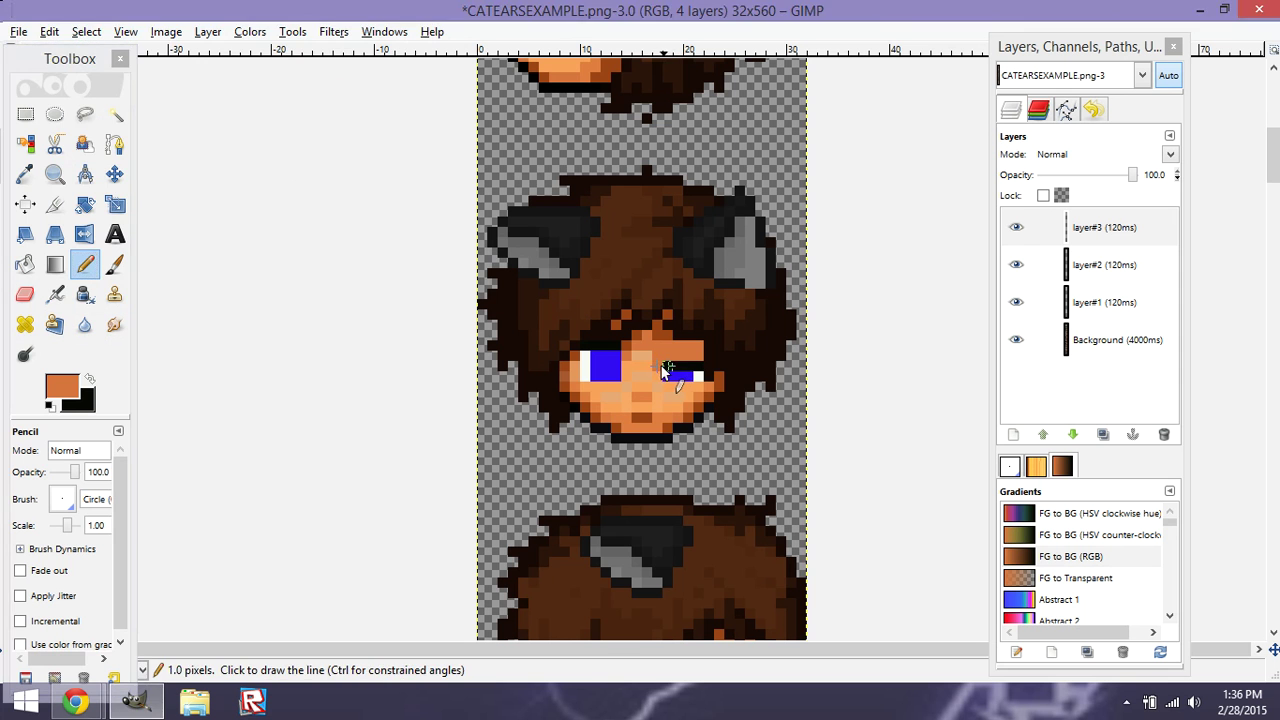
left_click(666, 372)
left_click(360, 192)
left_click(361, 274)
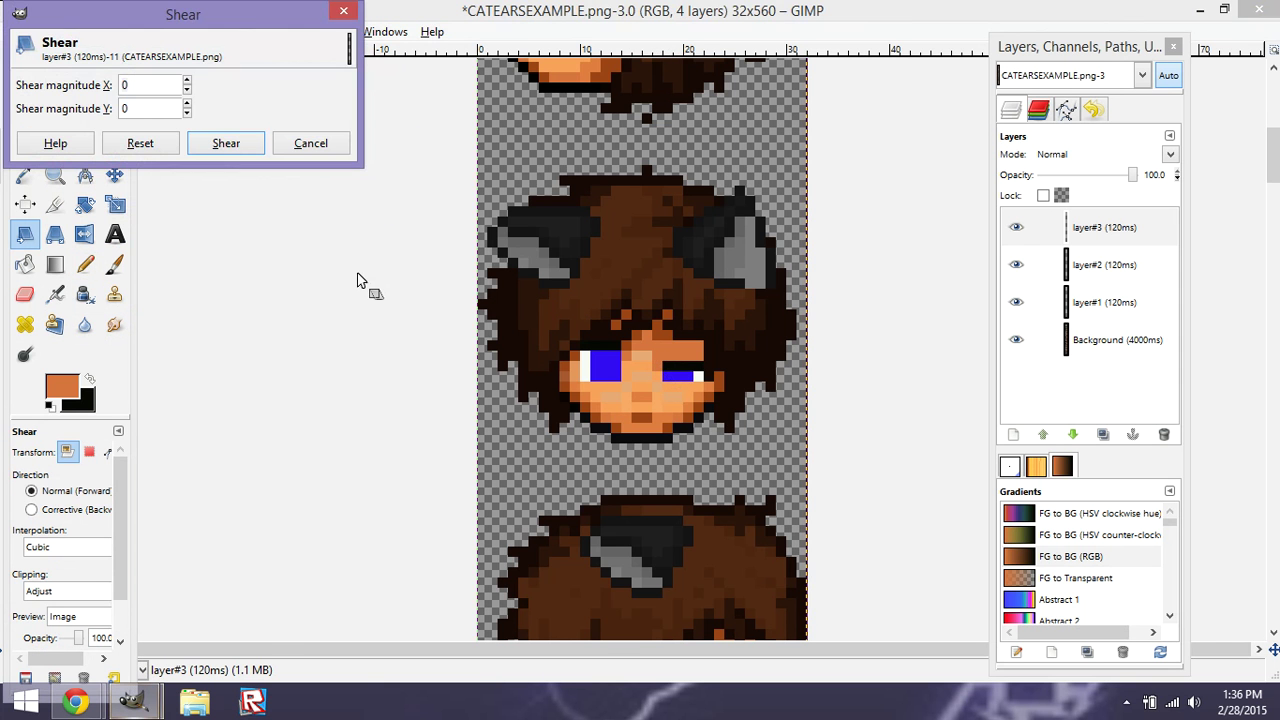
left_click(343, 293)
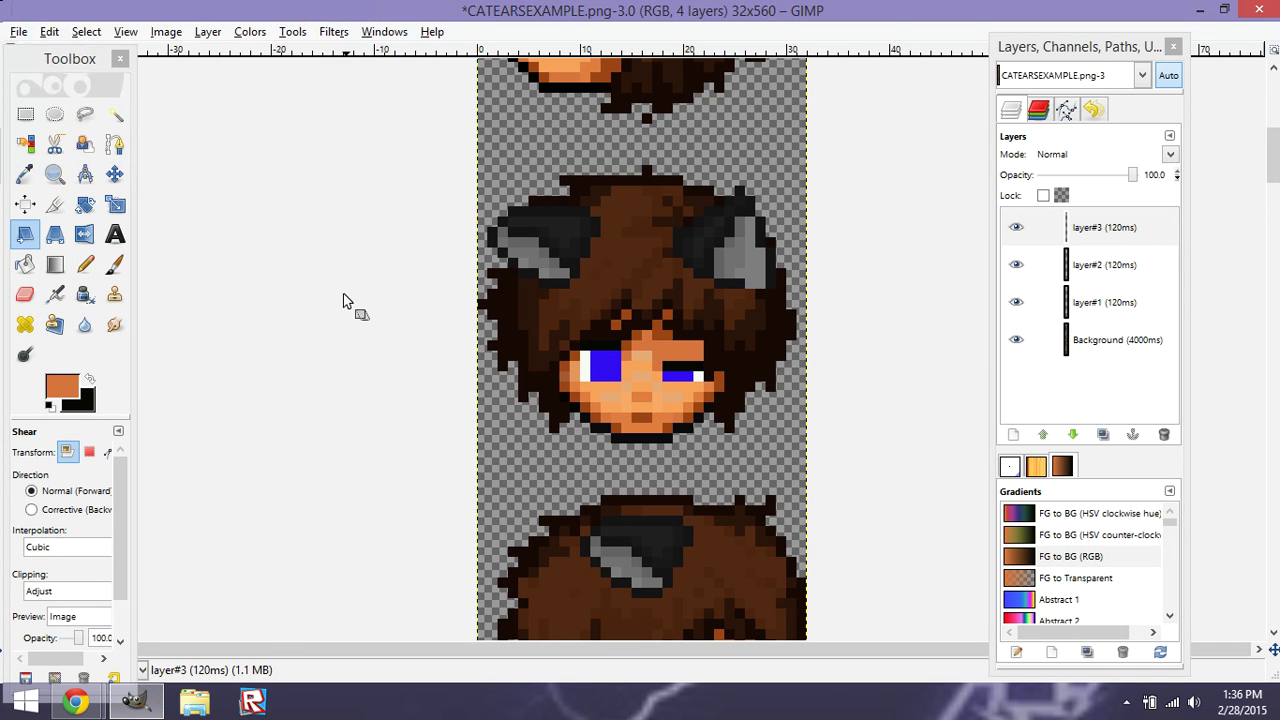
key("Escape")
key("ctrl+z")
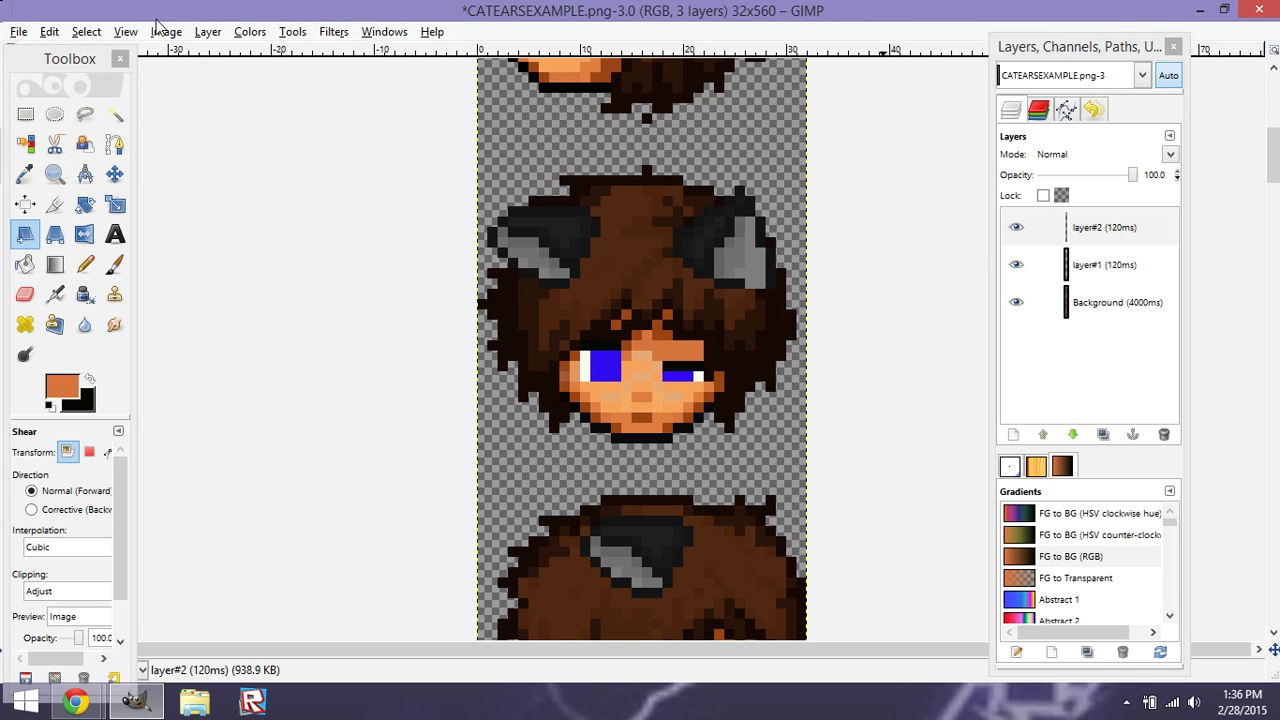
Recreate the layer#3 (120ms) layer.
left_click(205, 32)
left_click(240, 54)
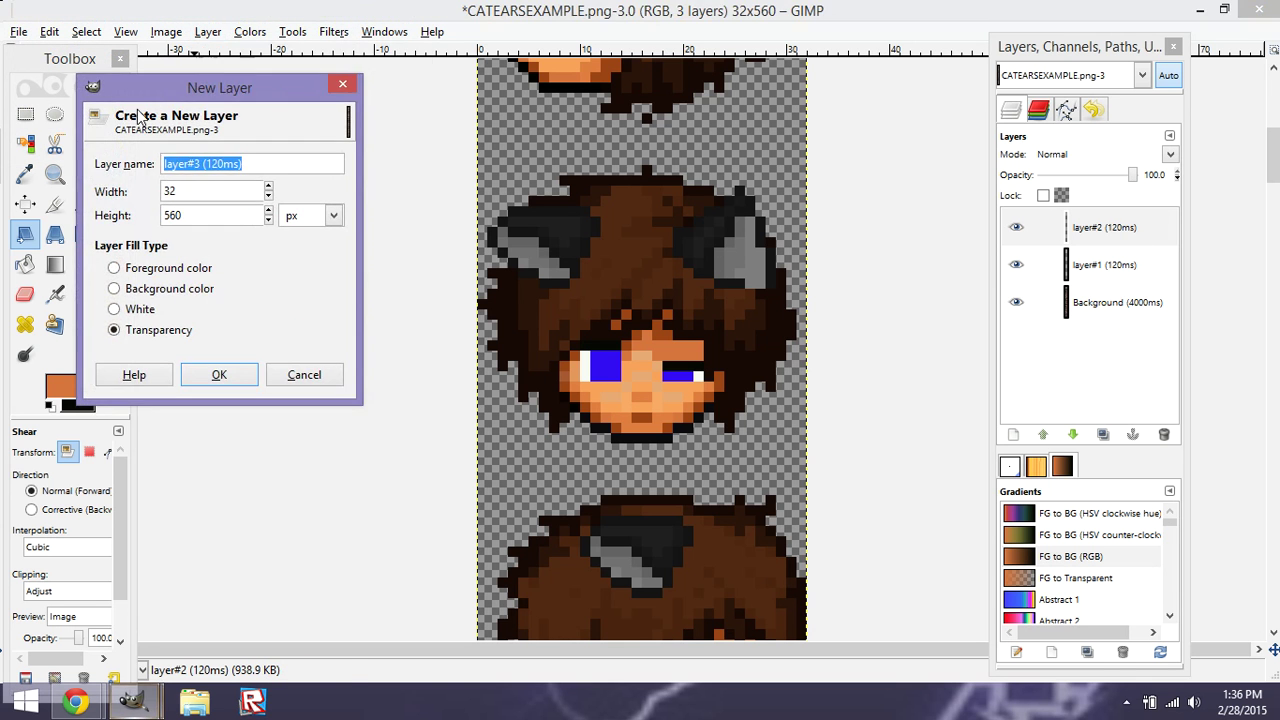
left_click(196, 164)
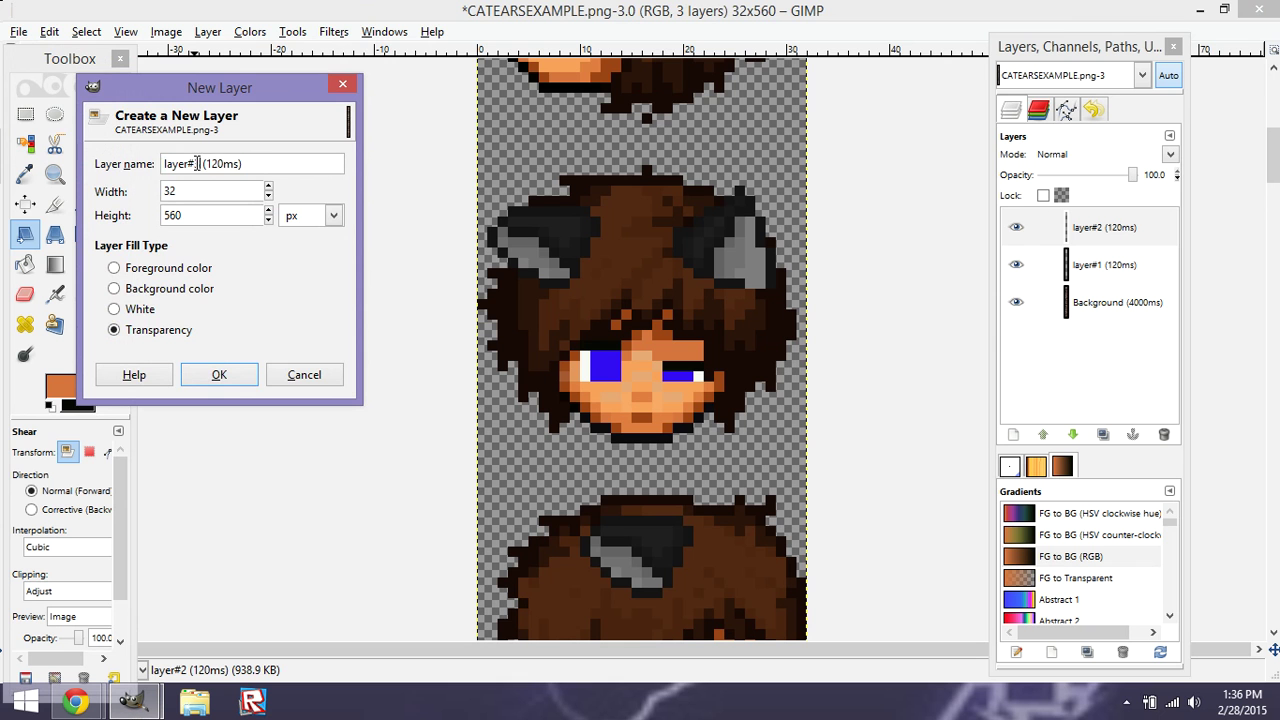
left_click(218, 374)
left_click(474, 325)
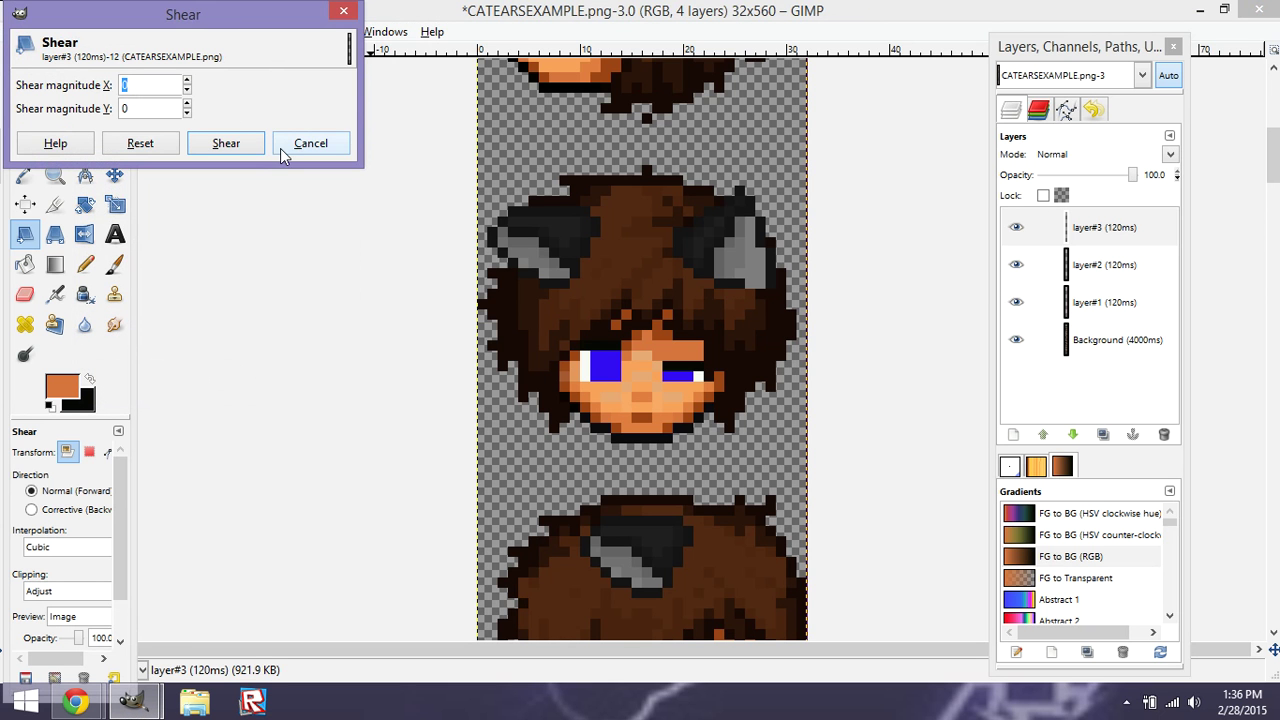
Dismiss the Shear dialog, set black and paint the right eye shut.
left_click(318, 147)
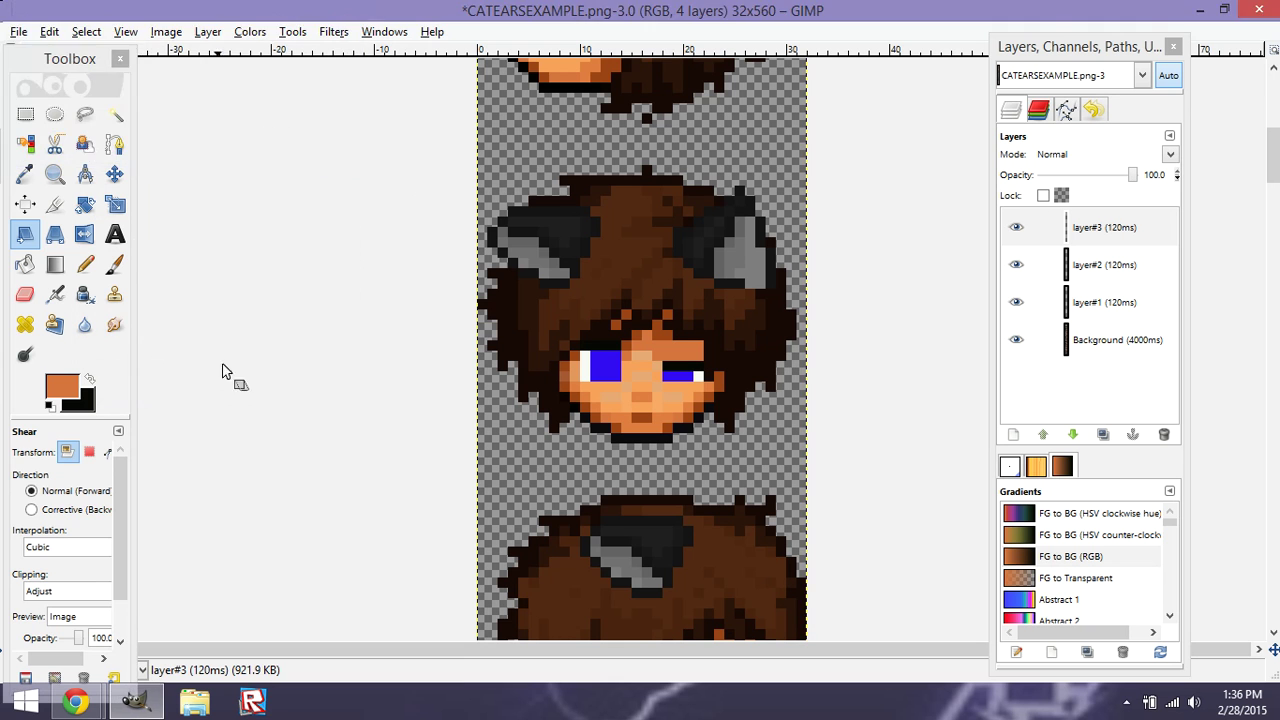
left_click(85, 264)
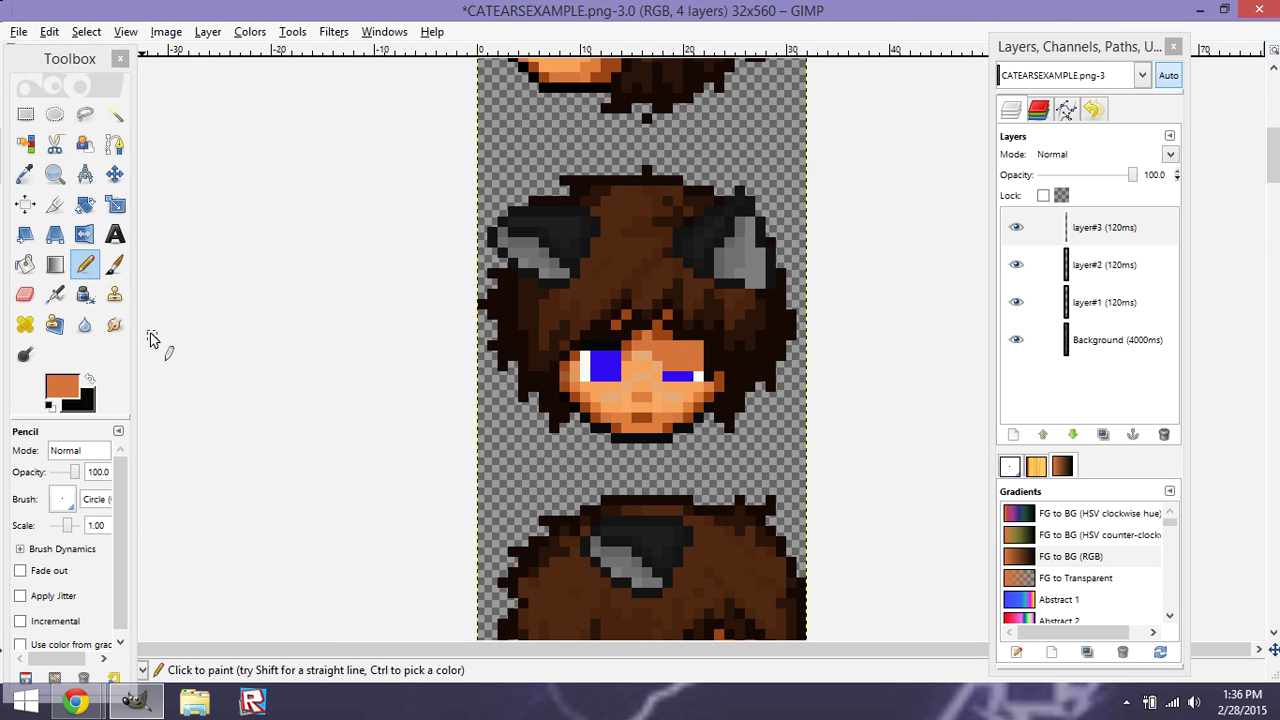
left_click(89, 379)
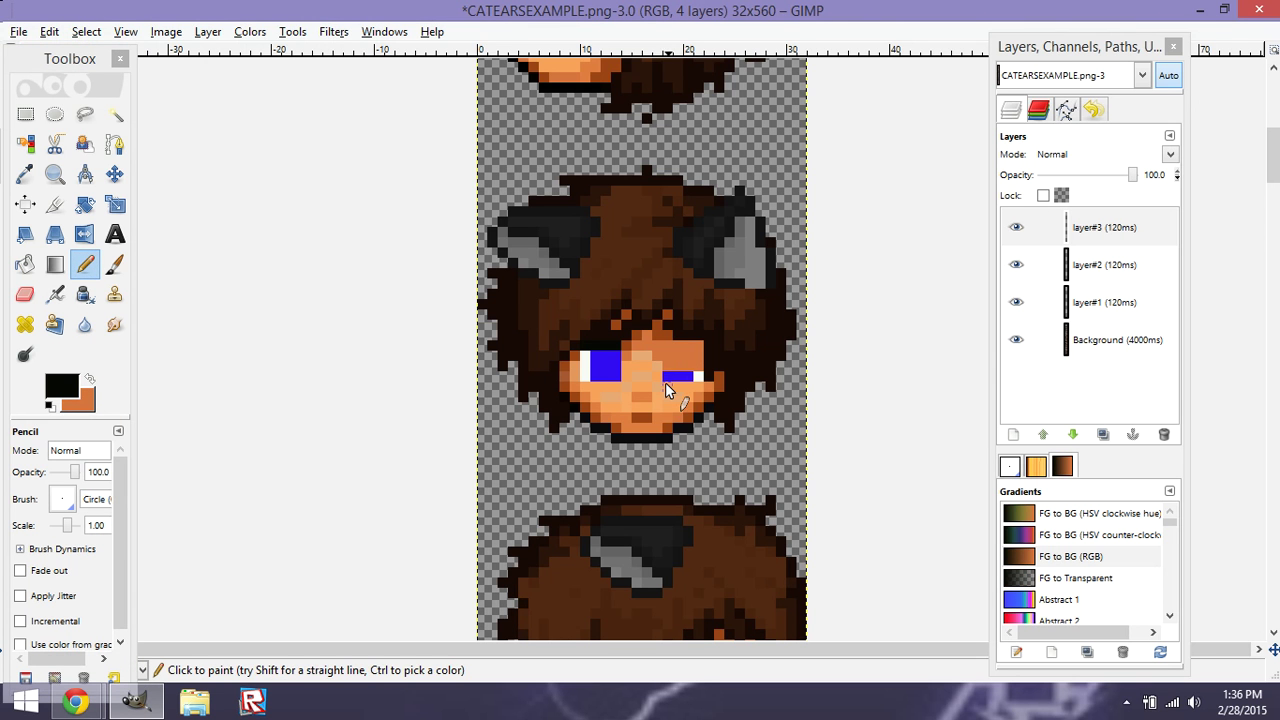
left_click_drag(666, 378, 710, 377)
left_click(333, 32)
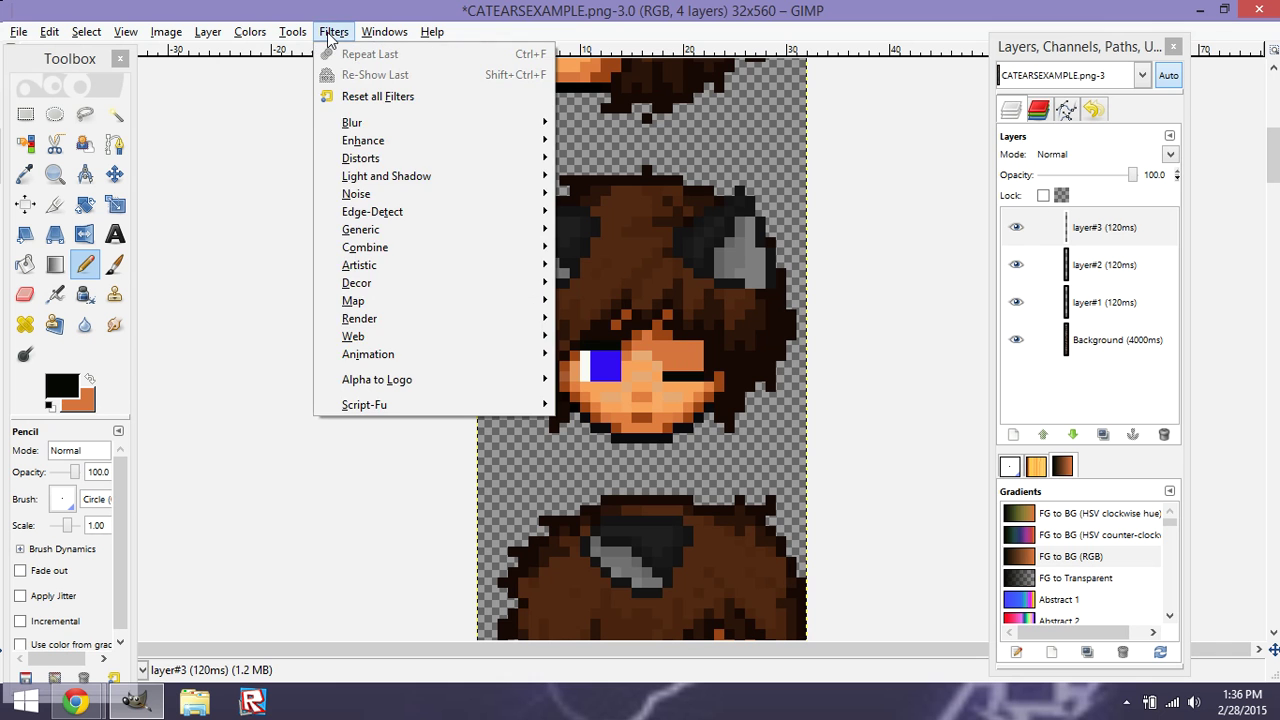
mouse_move(368, 354)
left_click(606, 485)
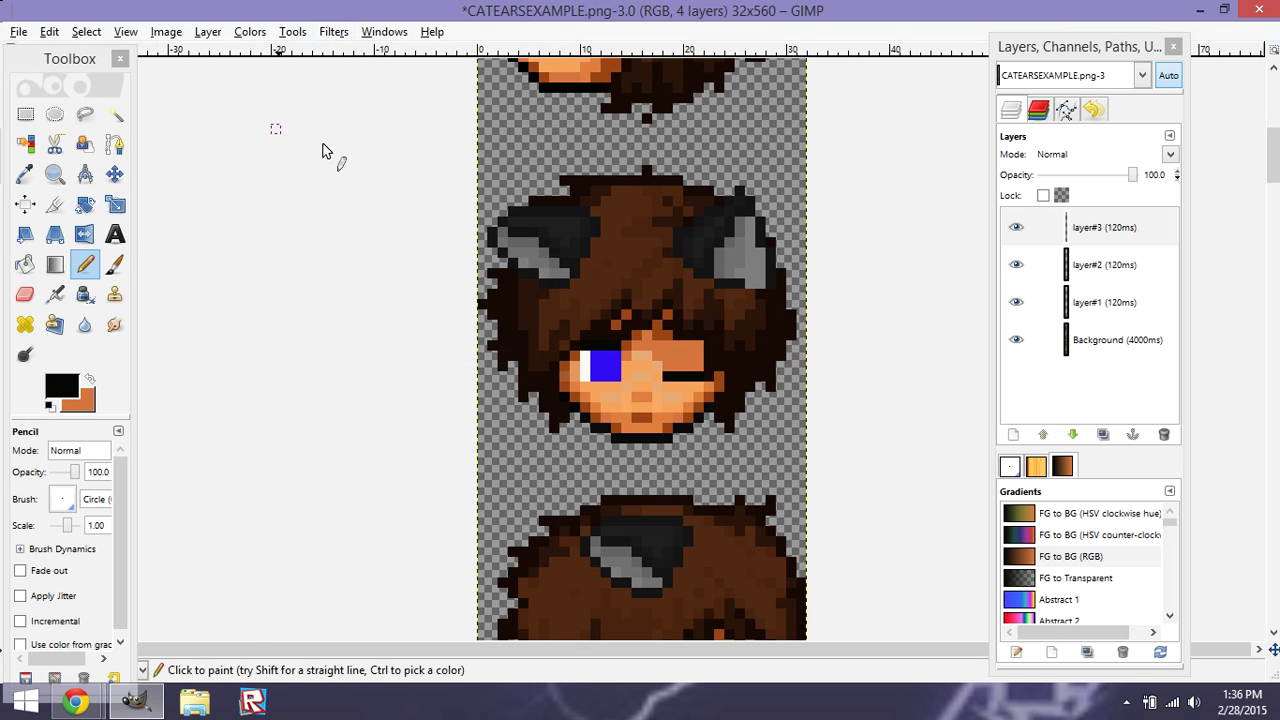
key("super+Up")
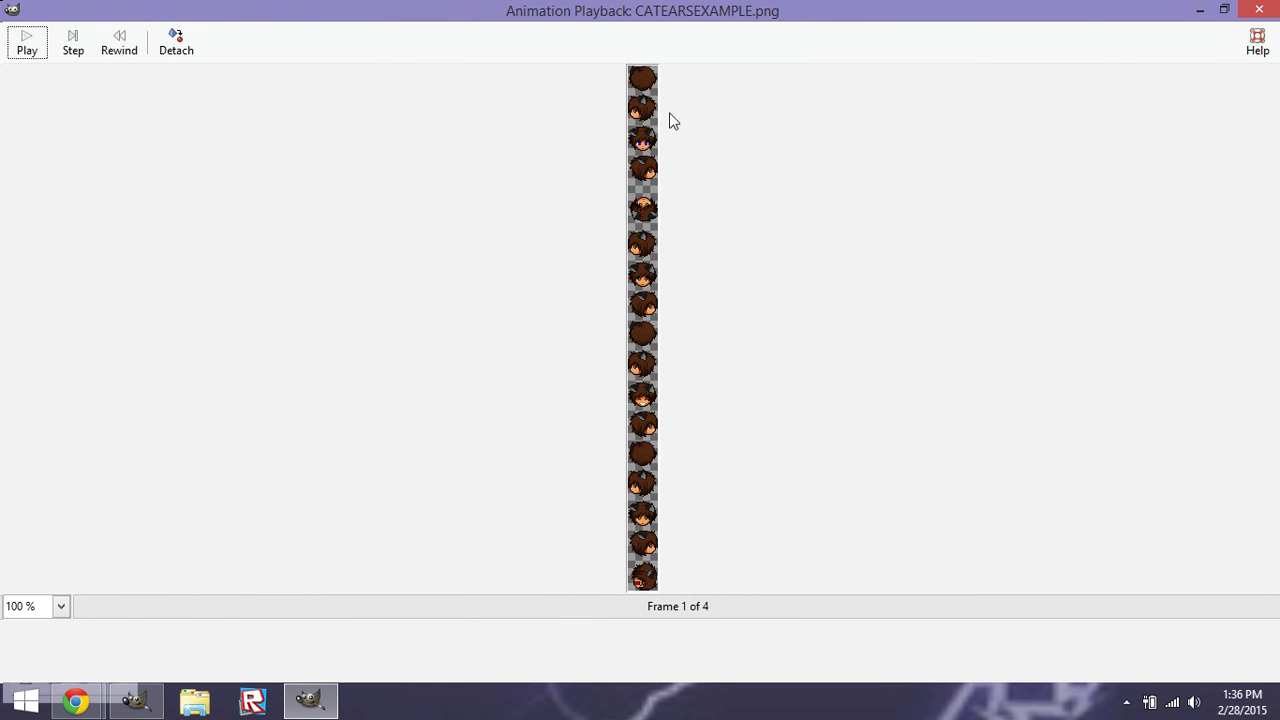
left_click(1224, 9)
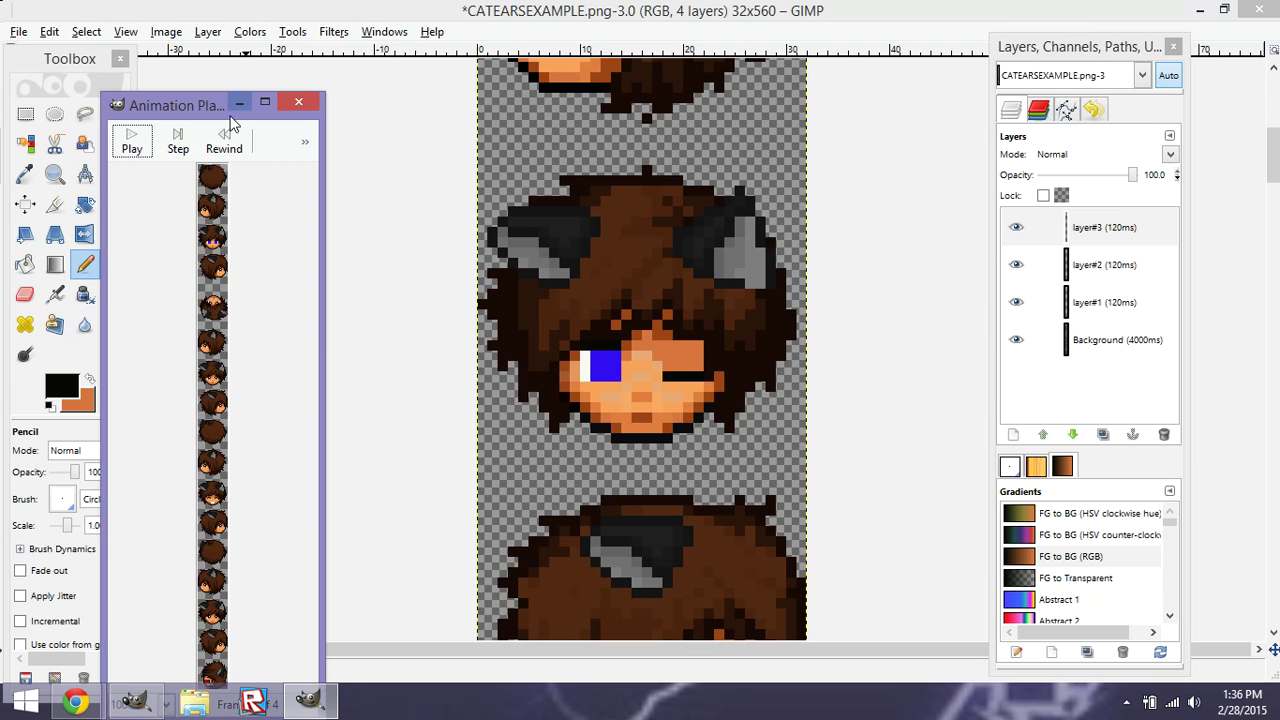
mouse_move(198, 104)
left_mouse_down()
mouse_move(640, 51)
mouse_move(625, 30)
left_mouse_up()
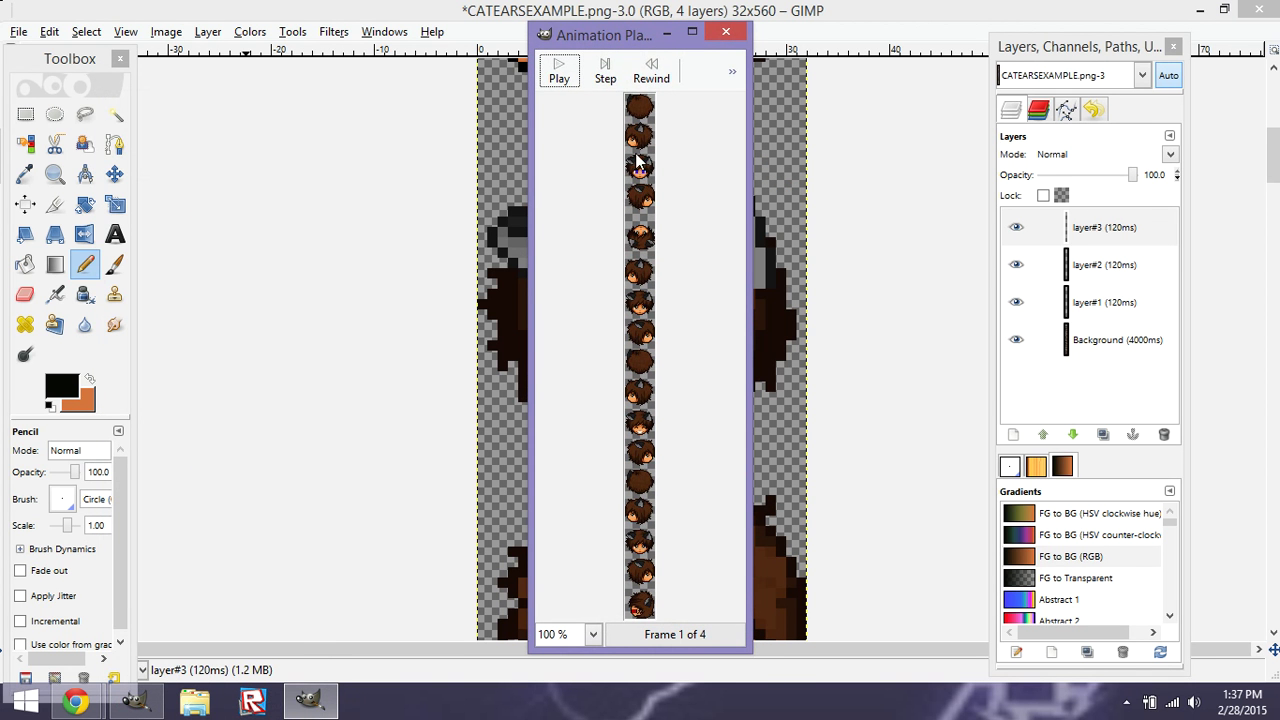
left_click(549, 76)
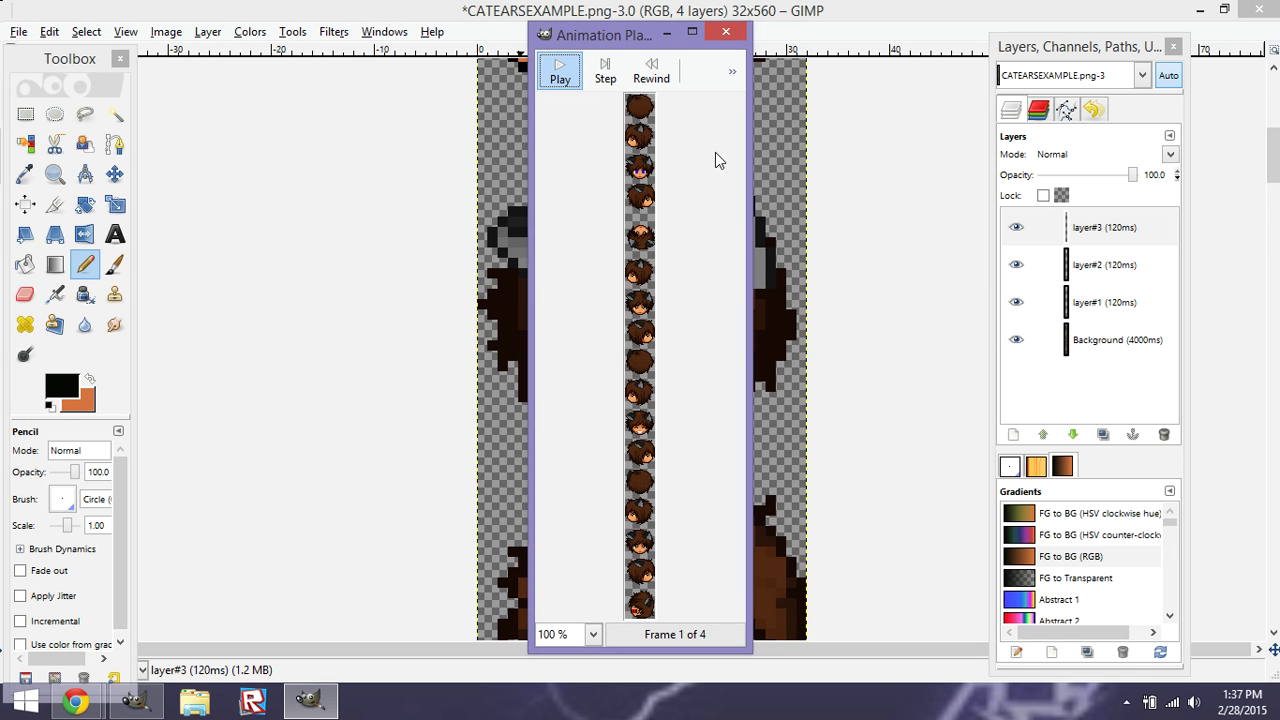
left_click(726, 31)
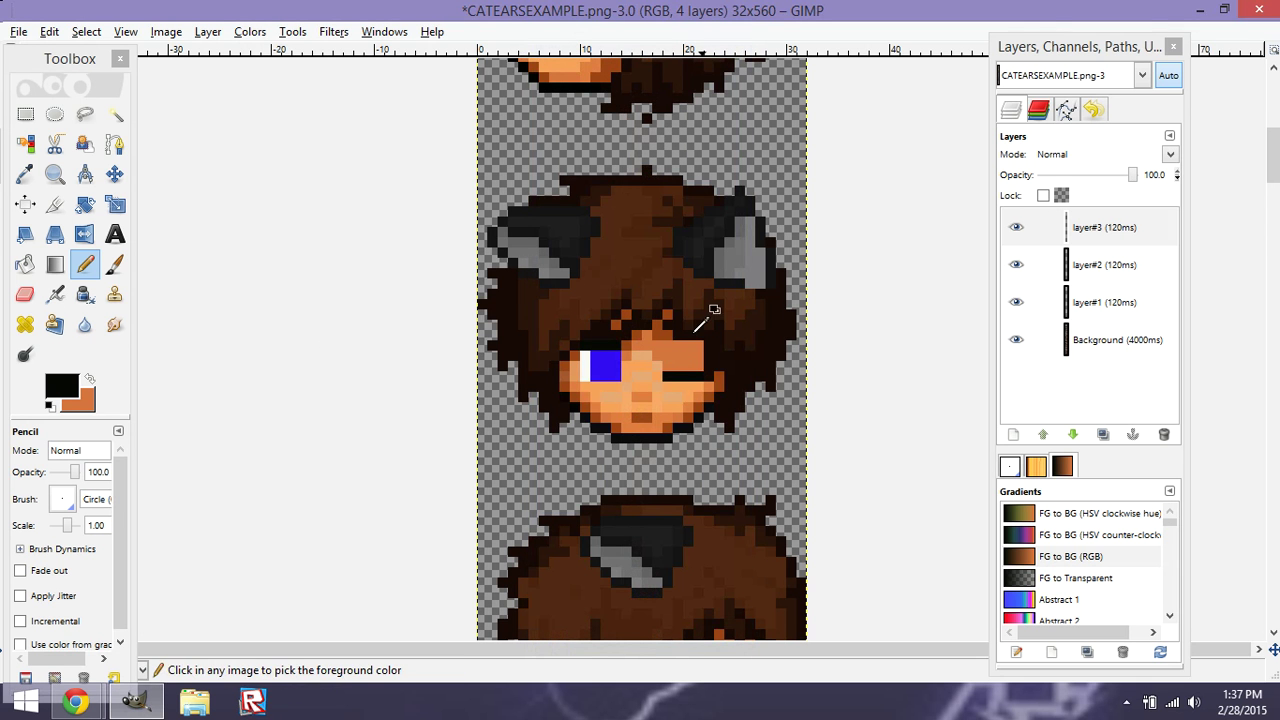
left_click(1016, 230)
left_click(1027, 231)
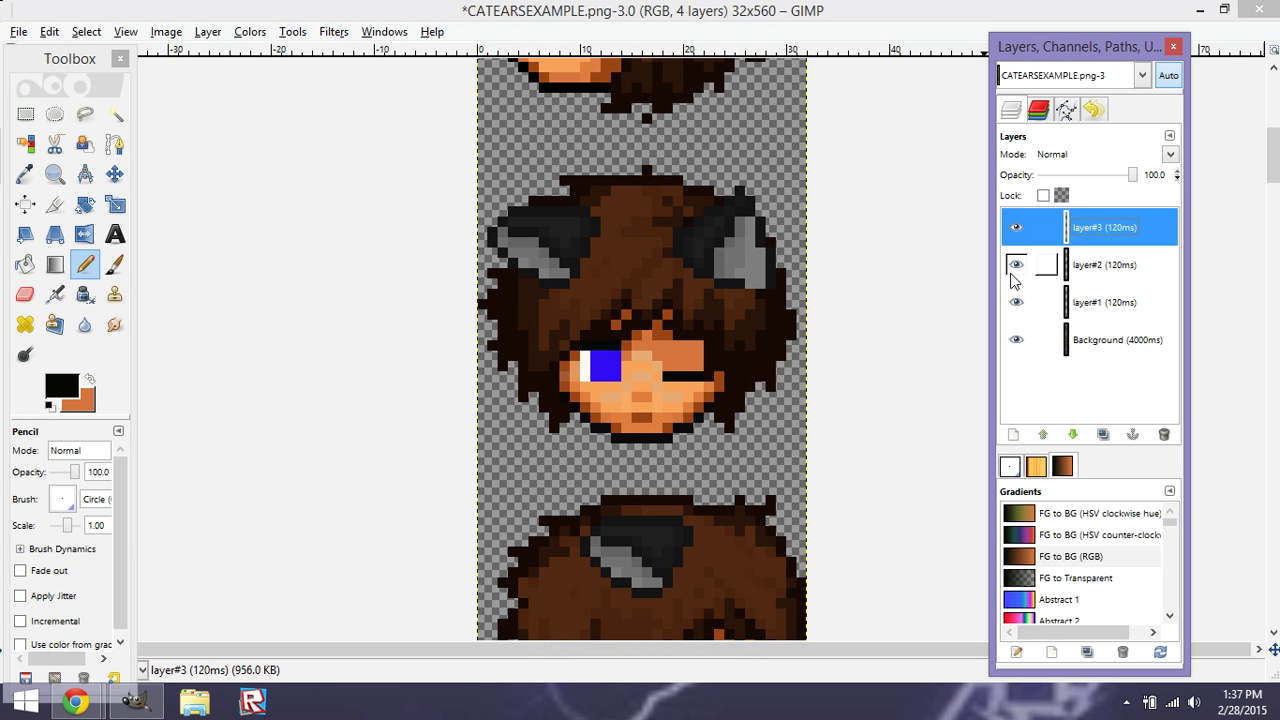
Hide the blink layers to view the Background eyes and pick the eye's blue.
left_click(1016, 228)
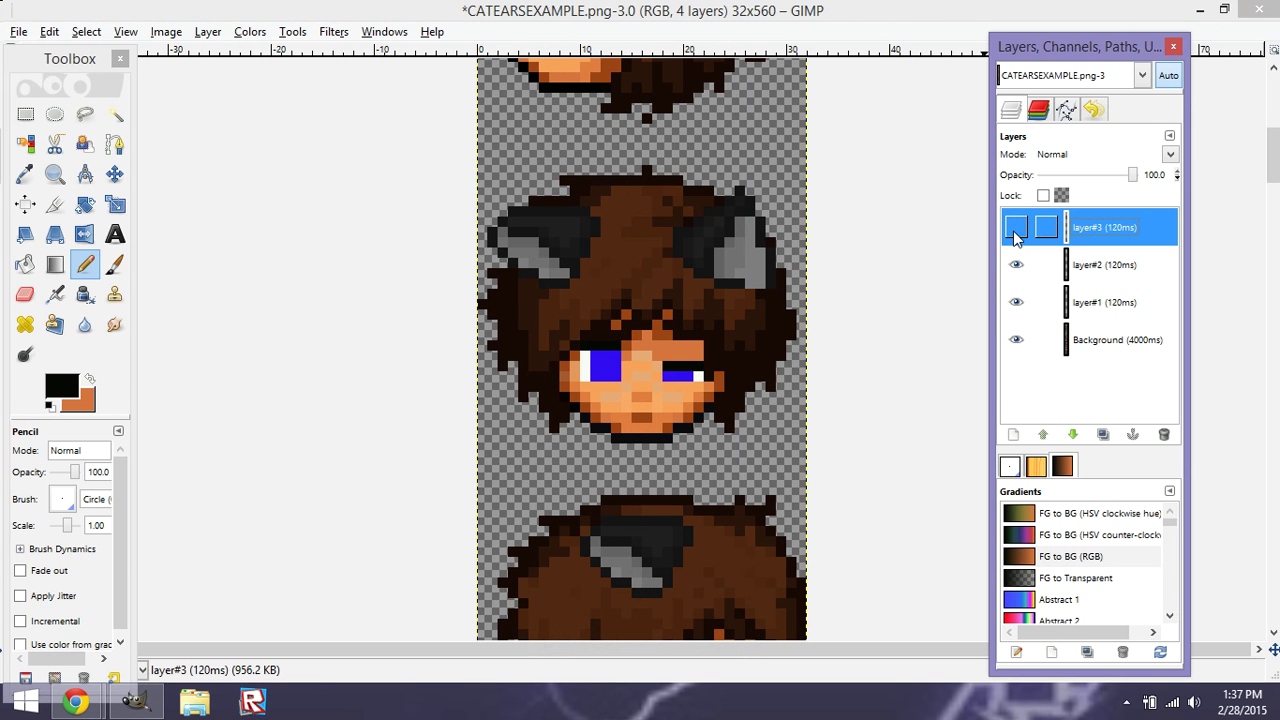
left_click(1016, 265)
left_click(1016, 300)
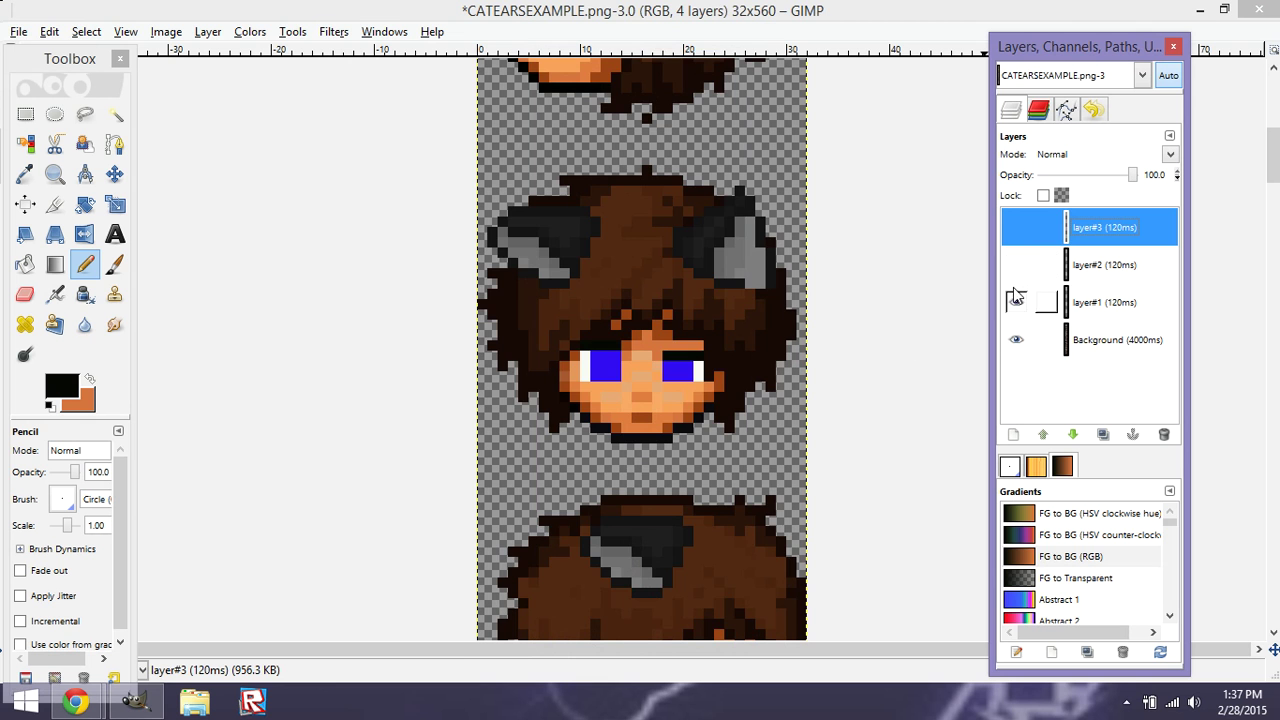
left_click(1016, 340)
left_click(1072, 345)
left_click(953, 395)
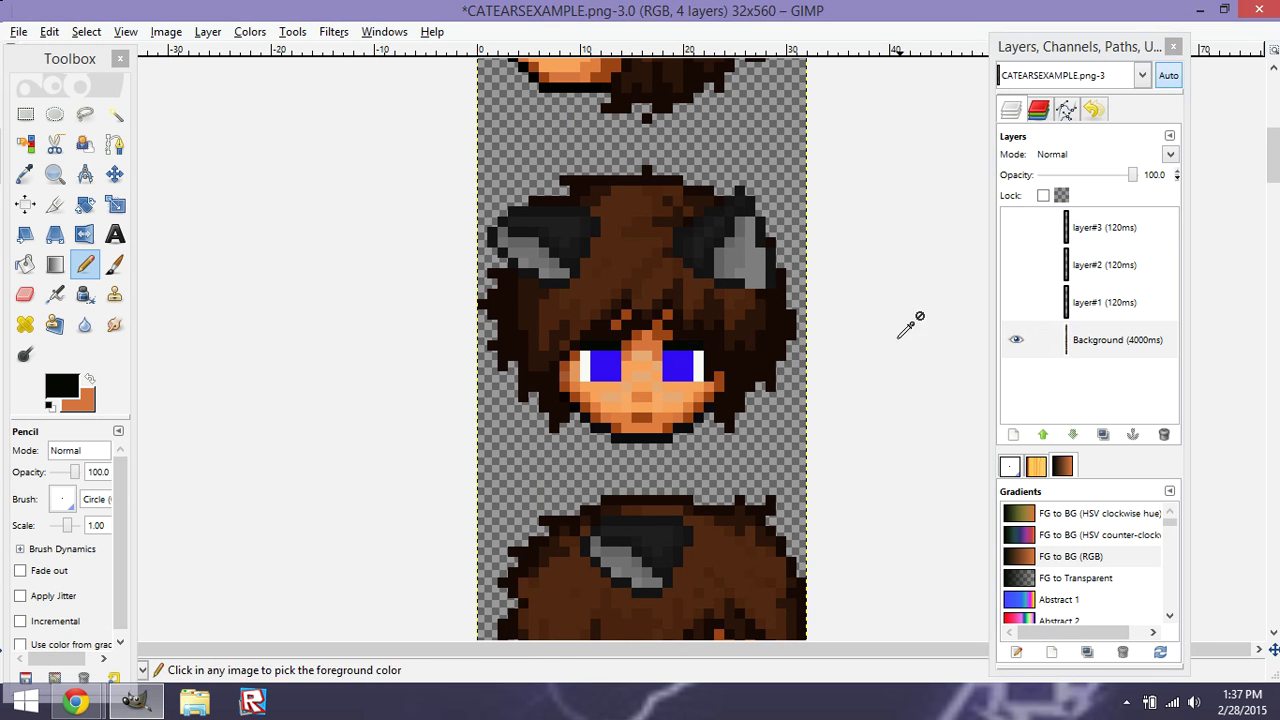
left_click(90, 379)
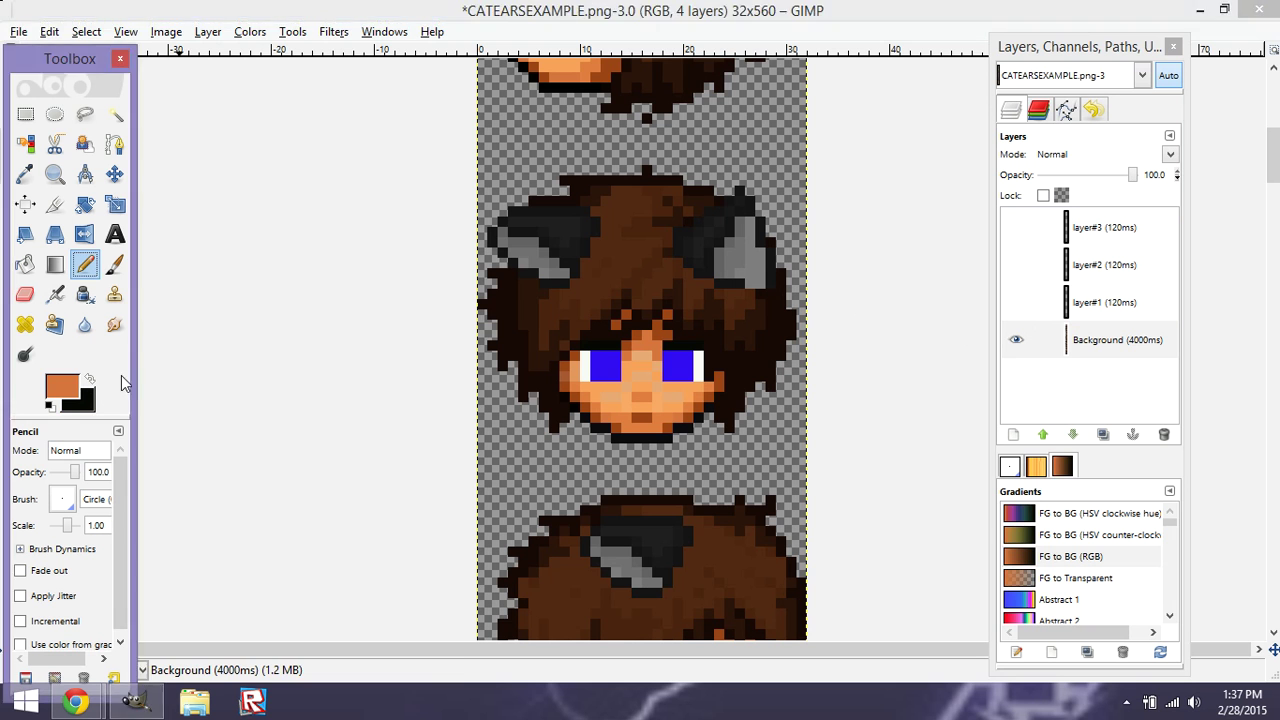
left_click(683, 360, "ctrl")
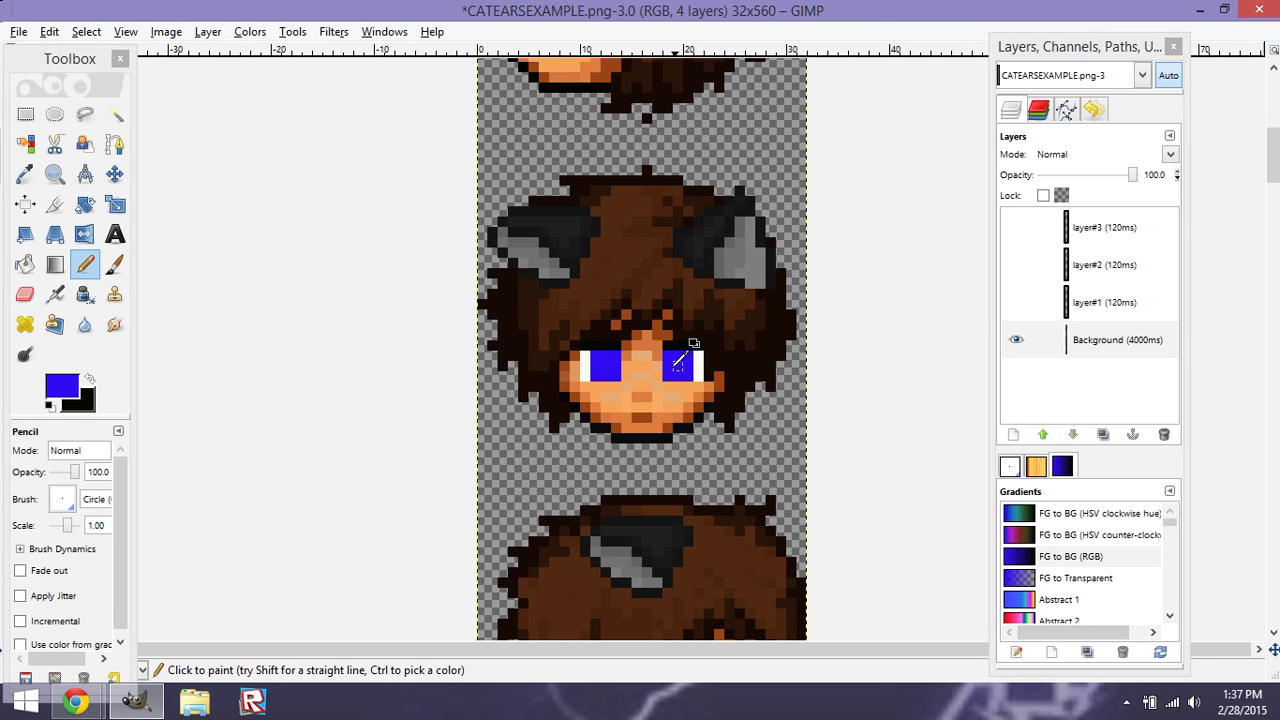
Show layer#2 and layer#3 again and make layer#3 the layer to paint on.
double_click(1046, 302)
left_click(1015, 265)
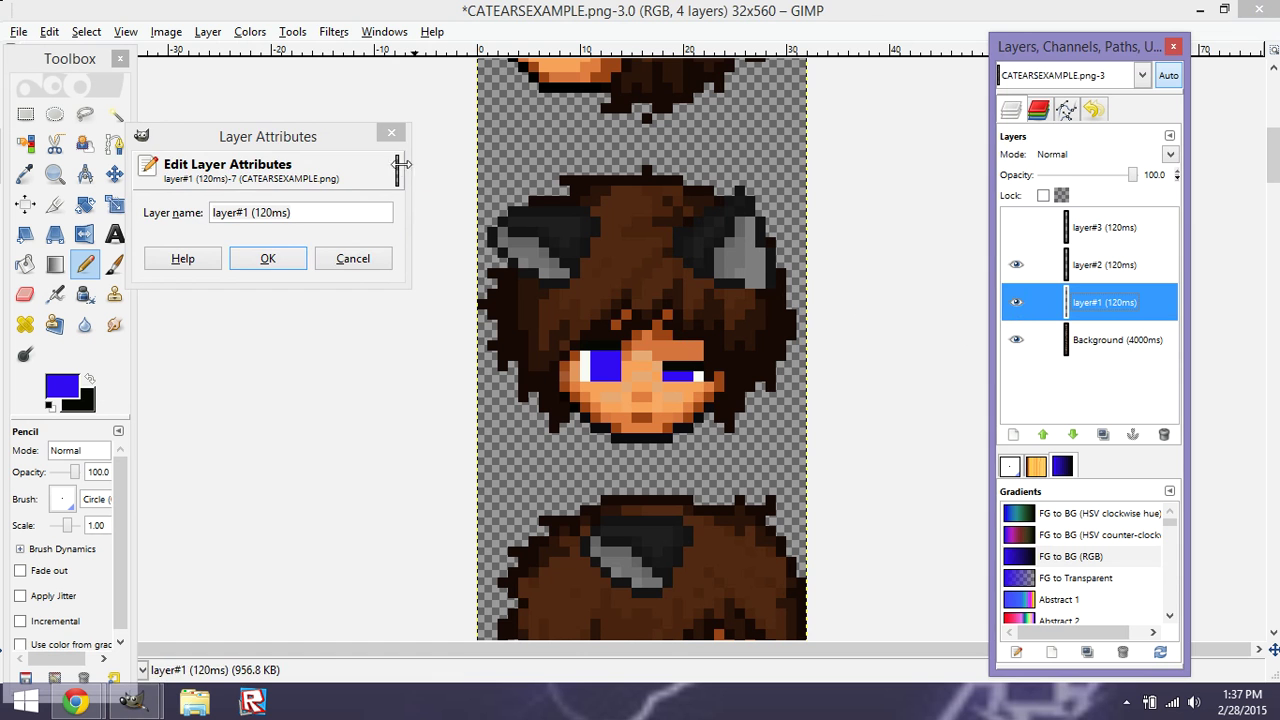
left_click(391, 132)
left_click(1015, 228)
left_click(1045, 228)
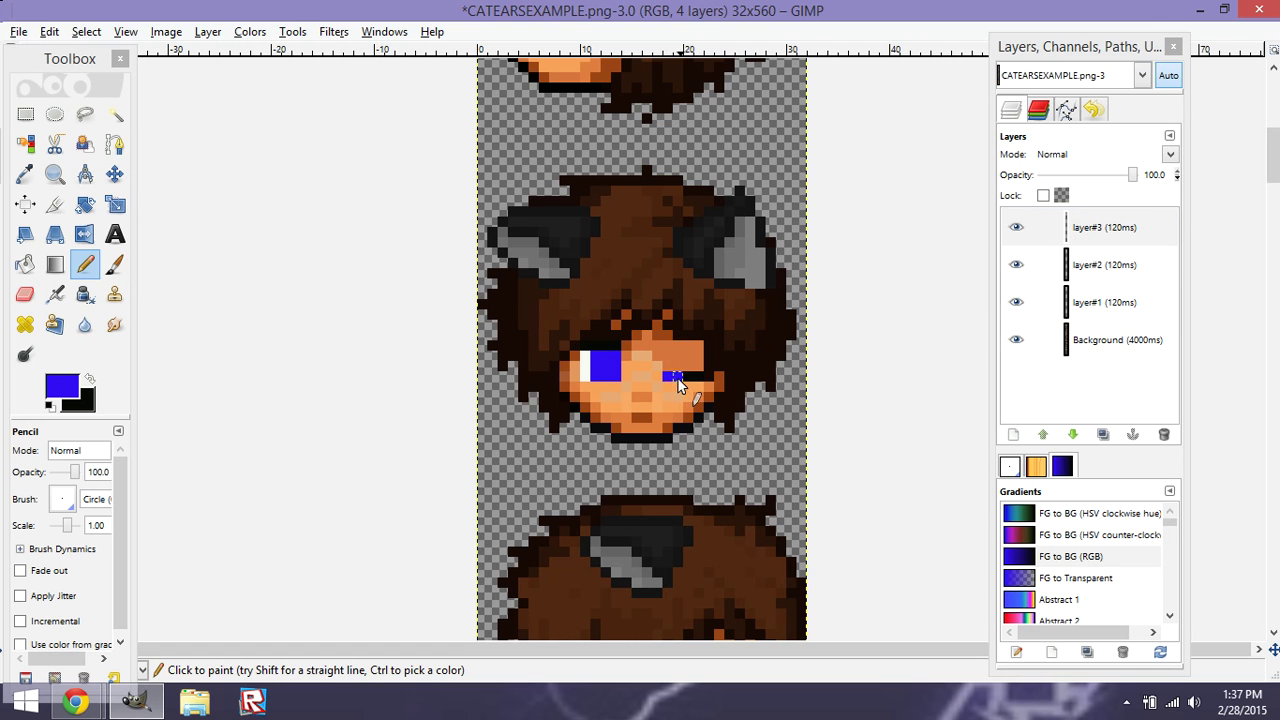
Hide the upper frames again and pick the eye's white from the Background layer.
left_click(1015, 228)
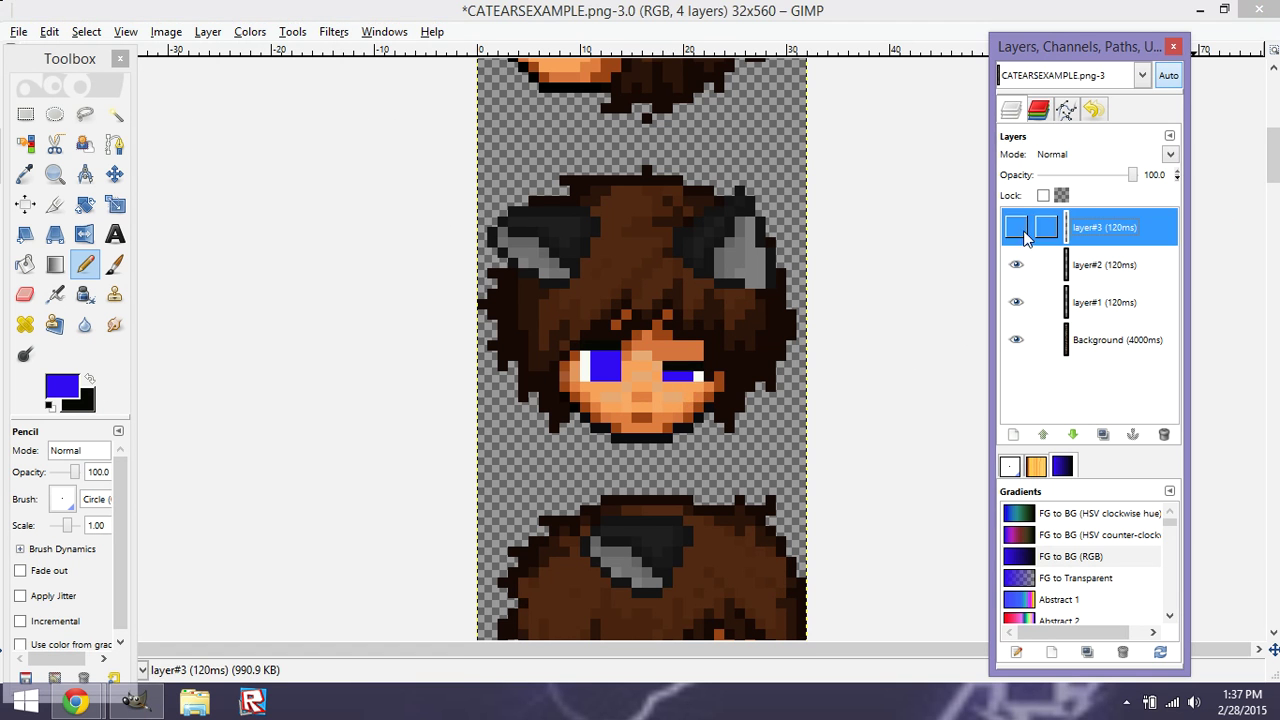
left_click(1015, 265)
left_click(1016, 300)
left_click(1075, 340)
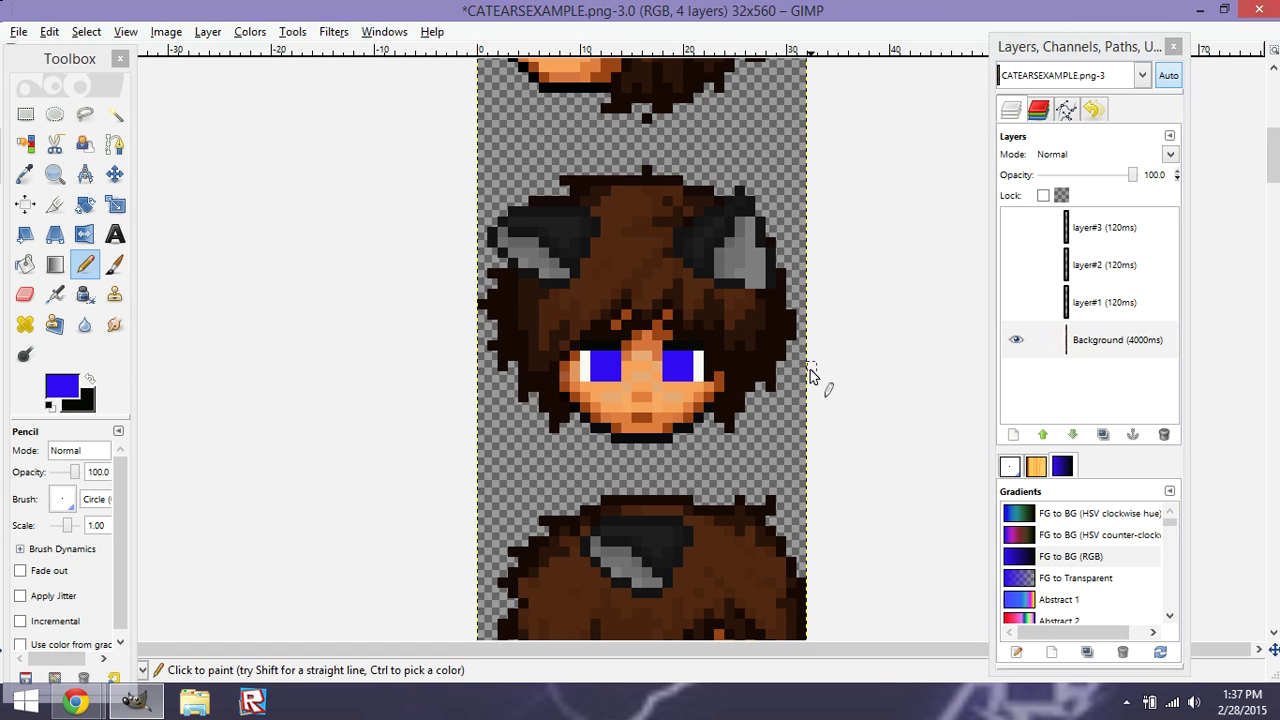
left_click(697, 364, "ctrl")
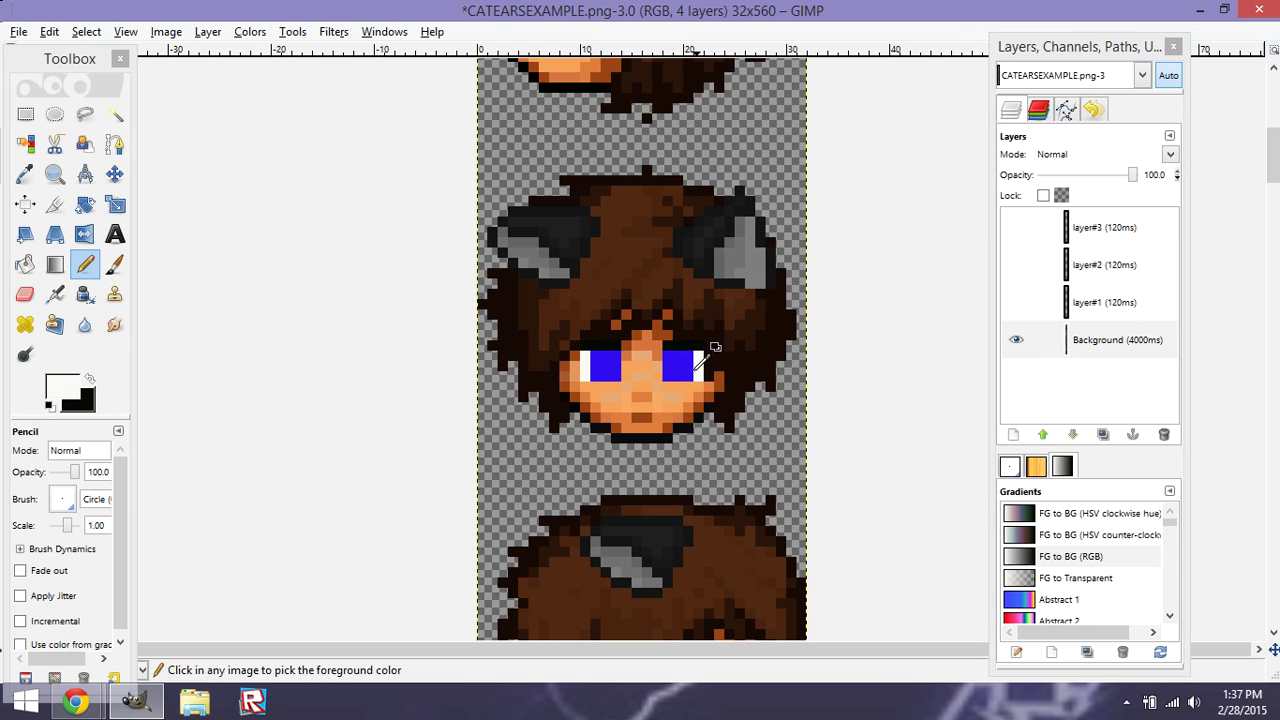
Show all layers again and paint a white pixel at layer#3's right eye corner.
left_click(1016, 302)
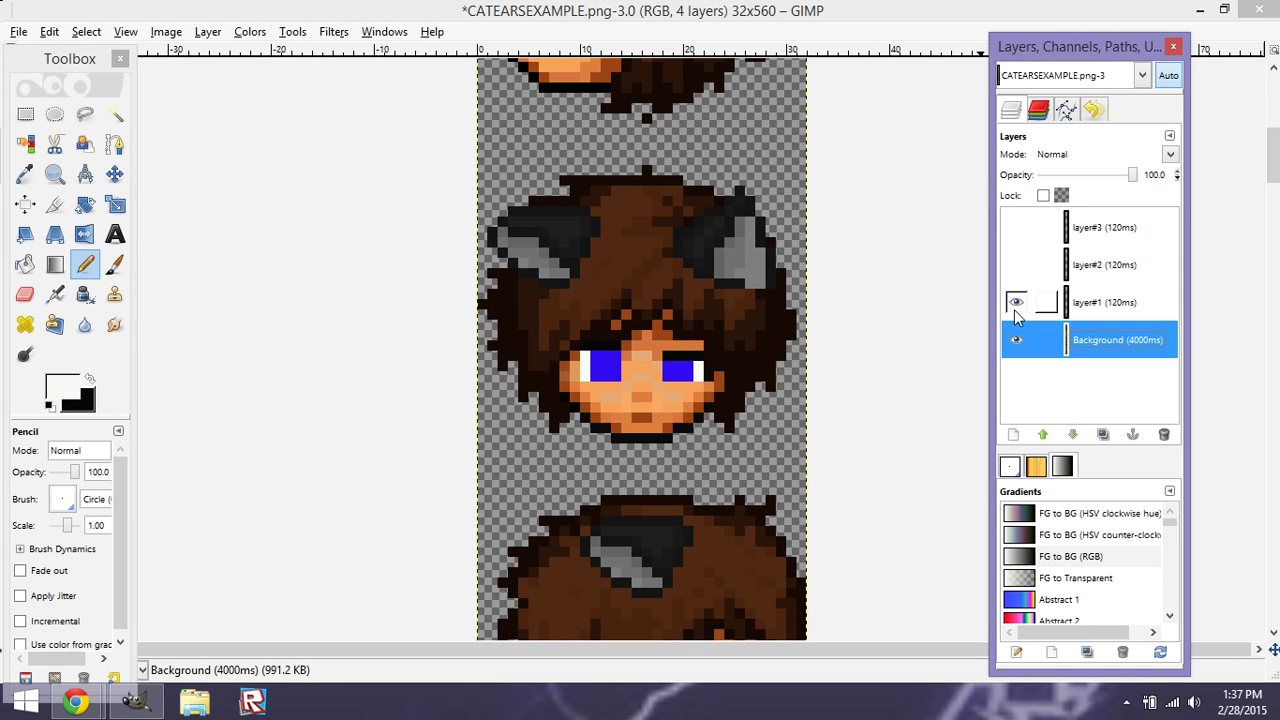
left_click(1016, 264)
left_click(1016, 227)
left_click(1068, 240)
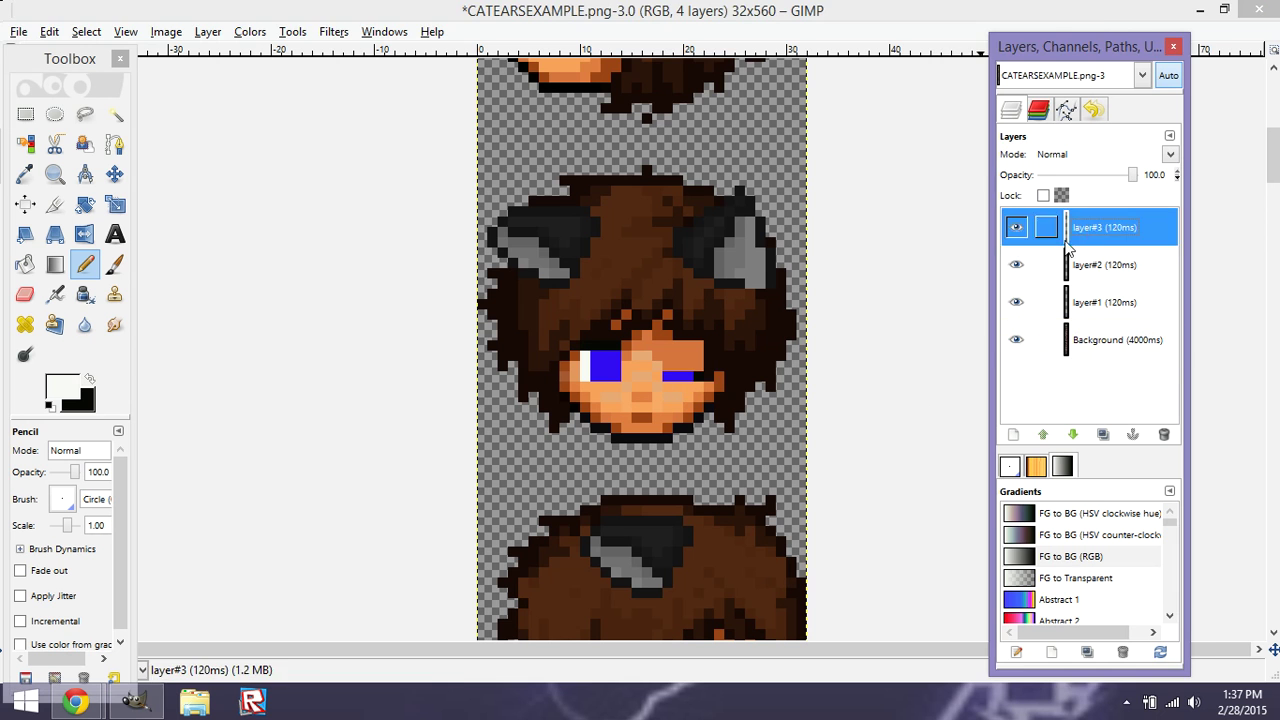
left_click(920, 300)
left_click(698, 376)
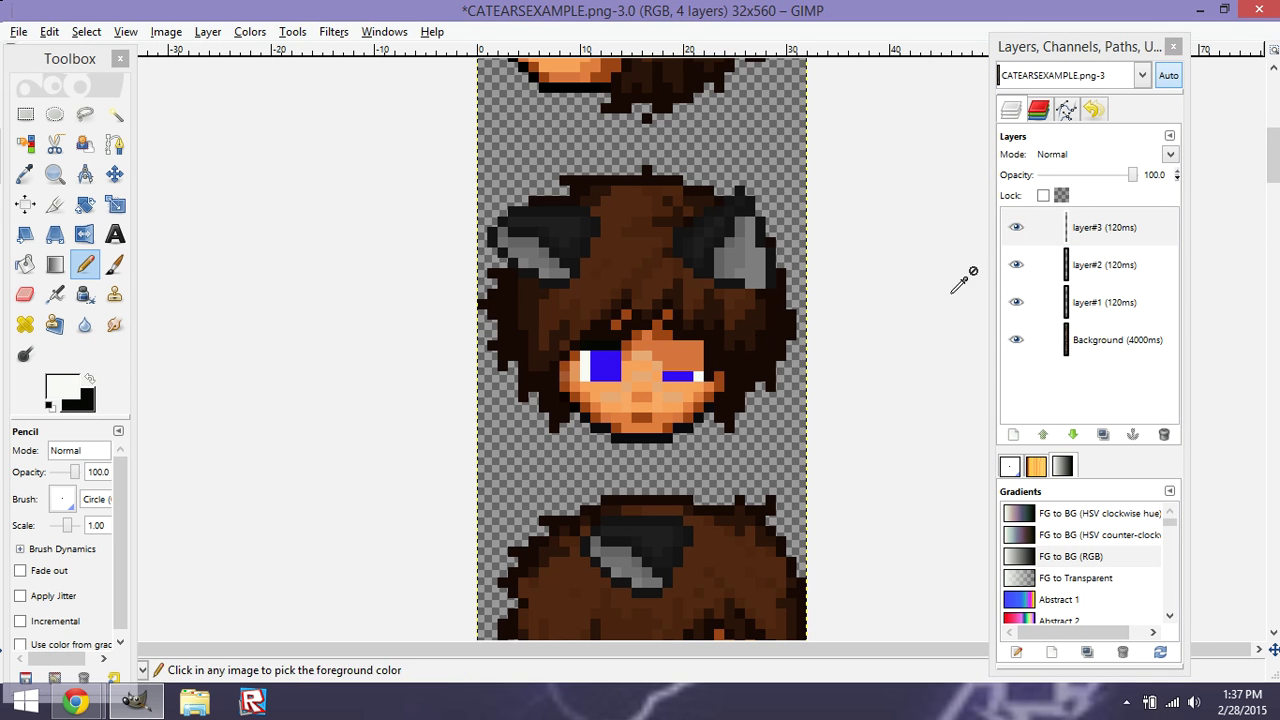
Paint a black lid line across the right eye and pick the eye's blue from Background.
key("x")
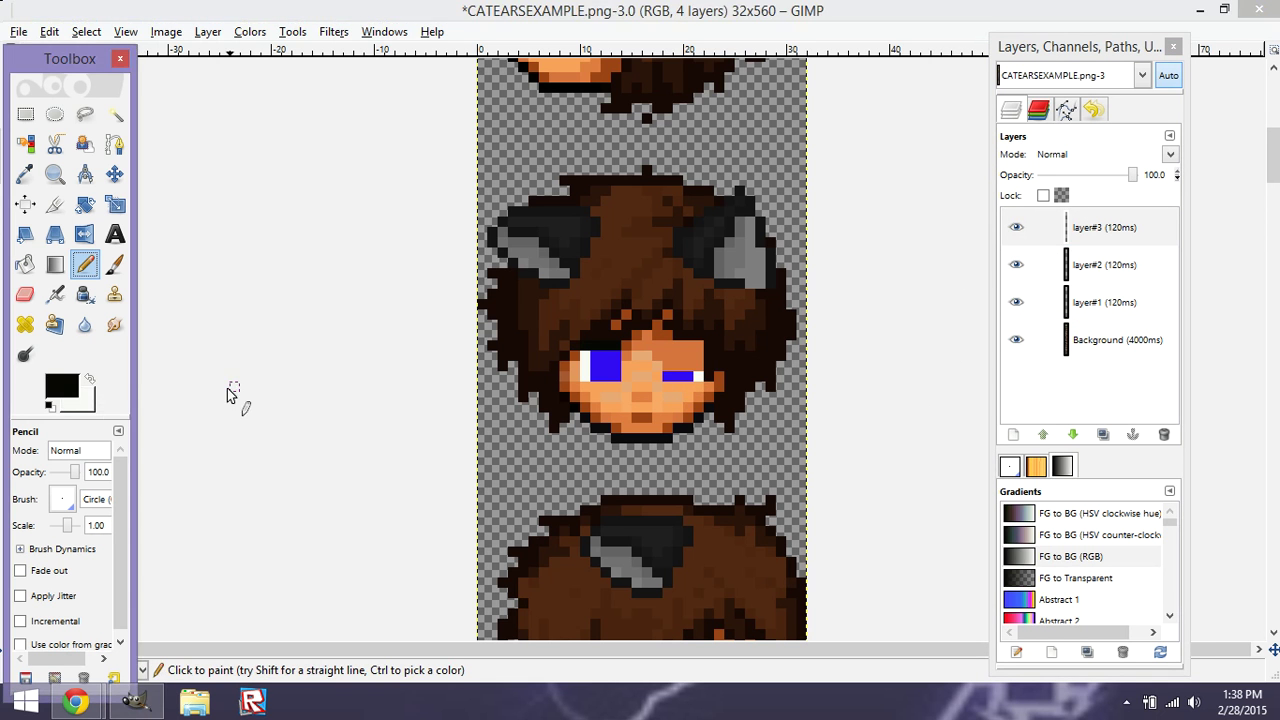
left_click_drag(664, 367, 690, 366)
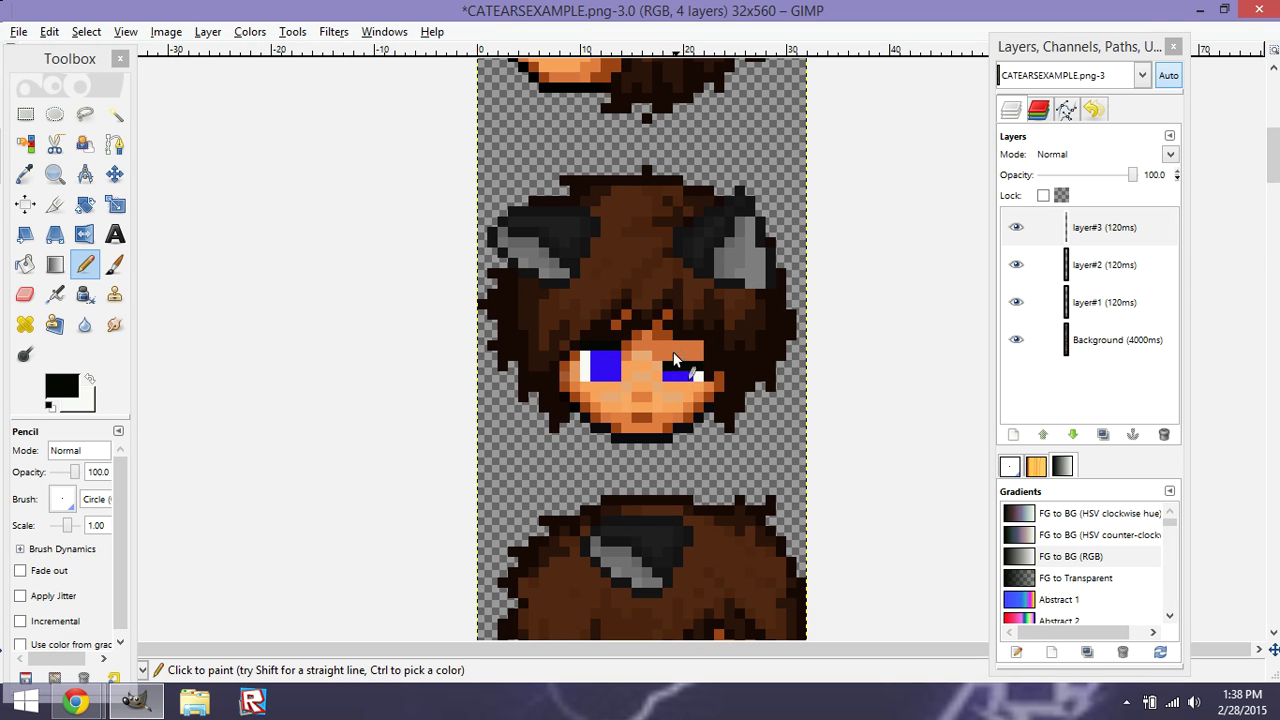
left_click(1016, 227)
left_click(1016, 302)
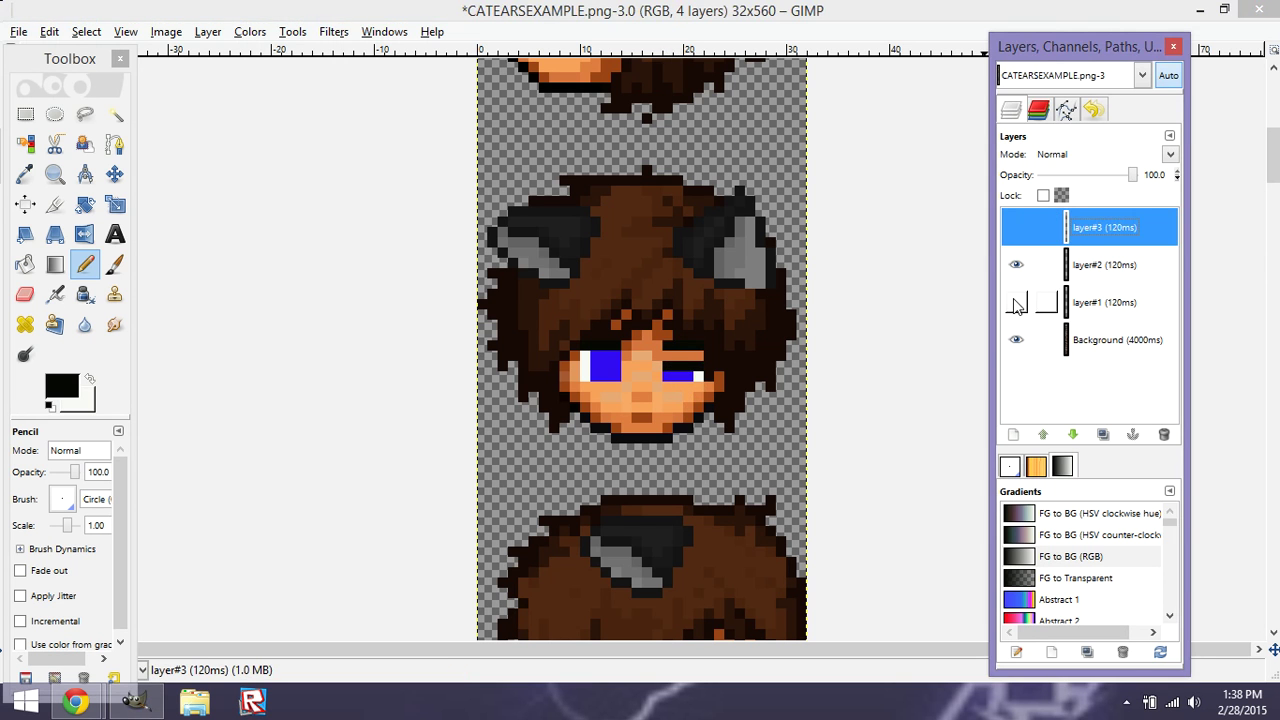
left_click(1072, 336)
left_click(1016, 264)
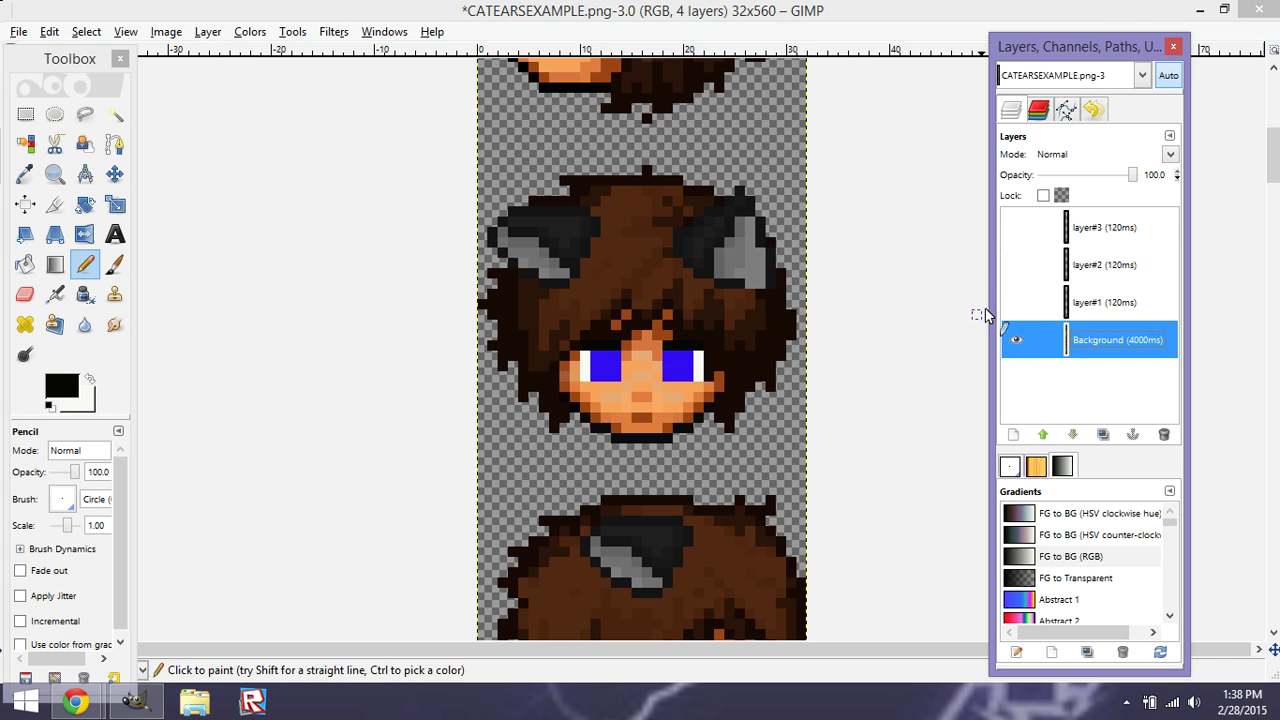
left_click(680, 368, "ctrl")
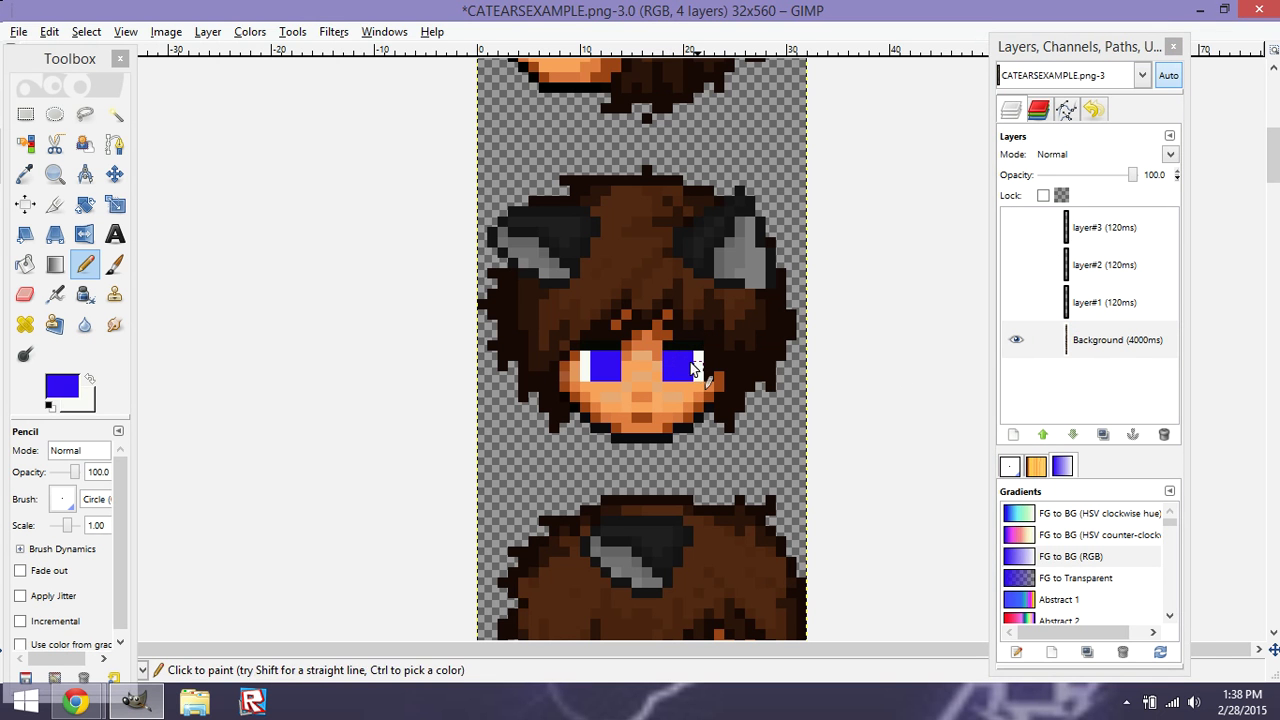
Show the frames again, activate layer#3 and add a white pixel at the right eye's edge.
left_click(1016, 302)
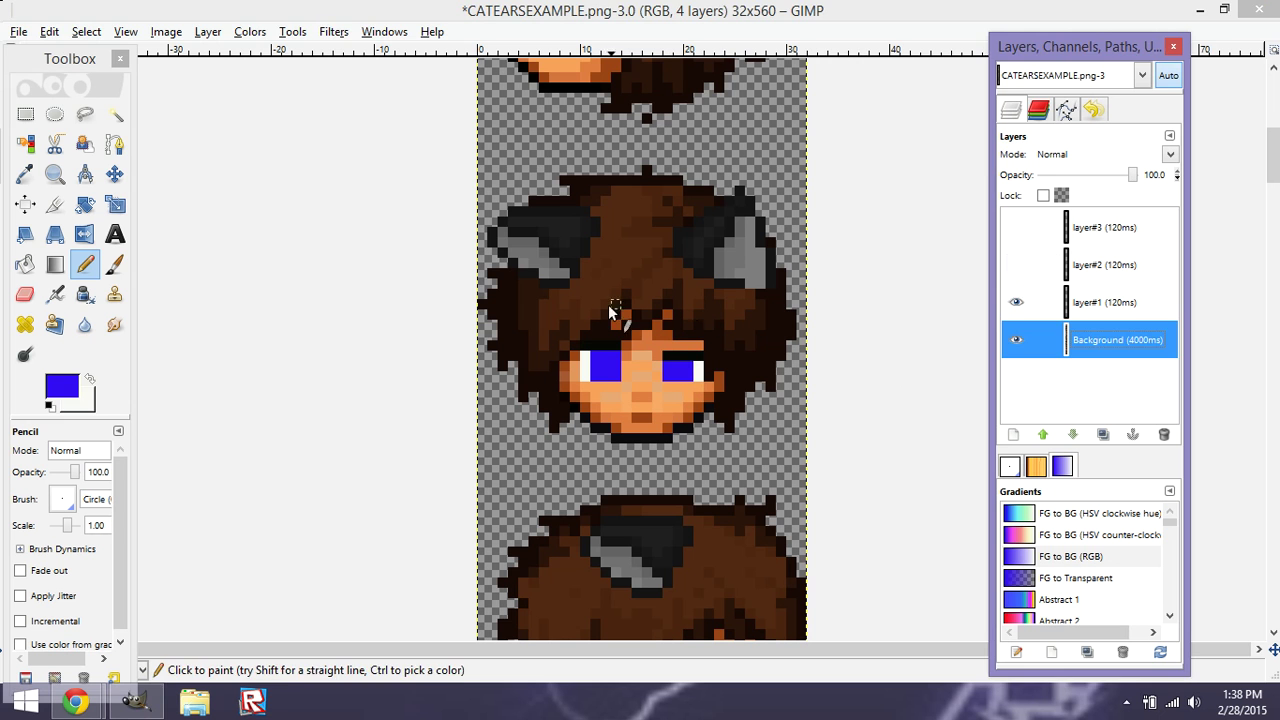
left_click(912, 345)
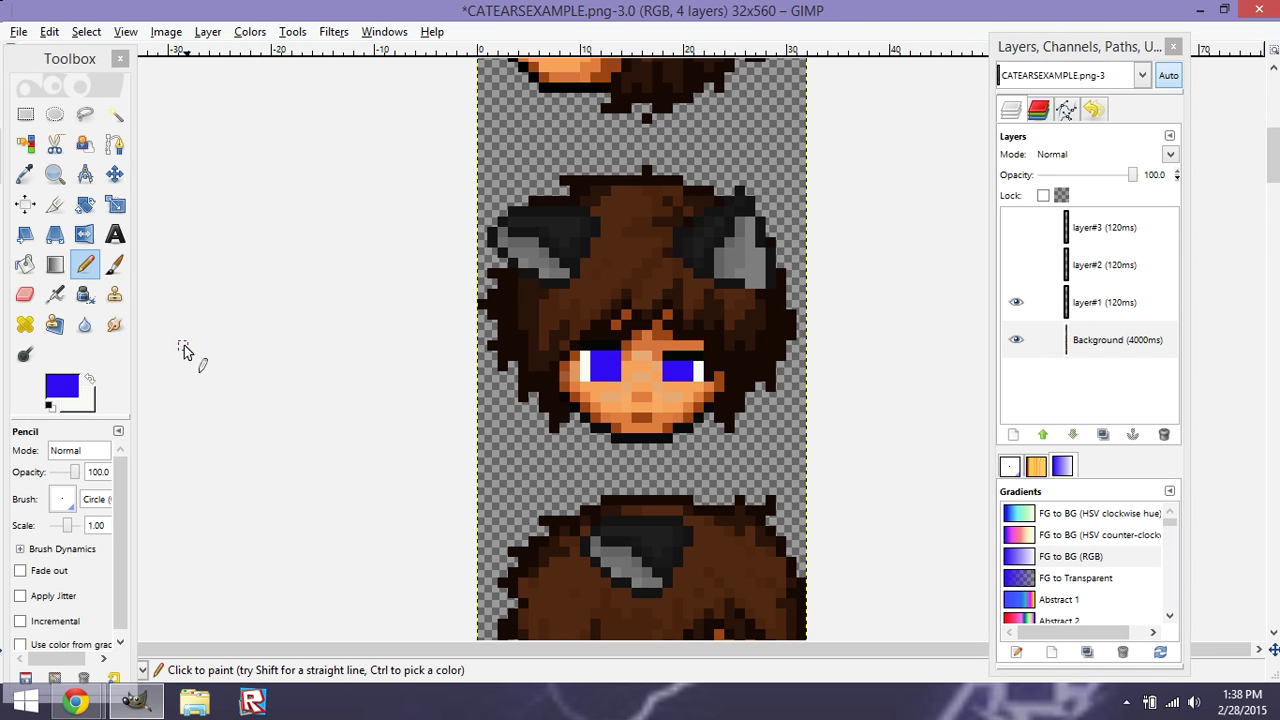
left_click(87, 376)
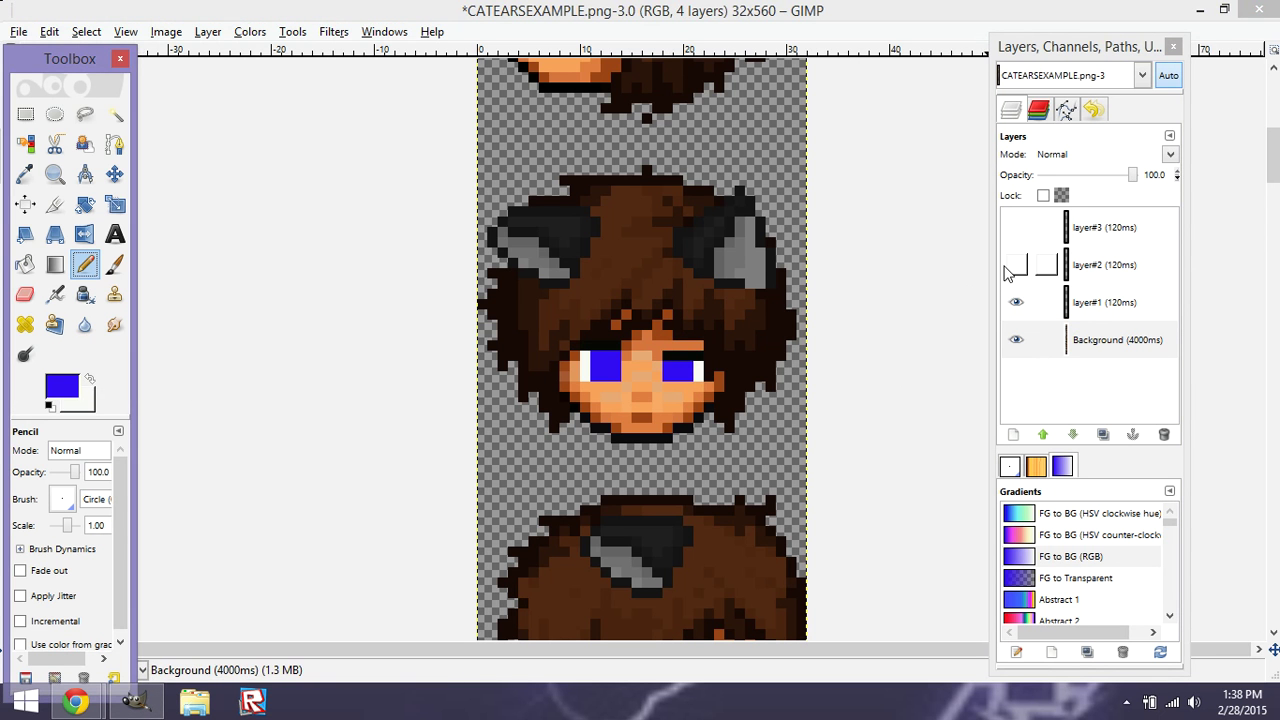
left_click(1016, 227)
left_click(1016, 264)
left_click(1100, 227)
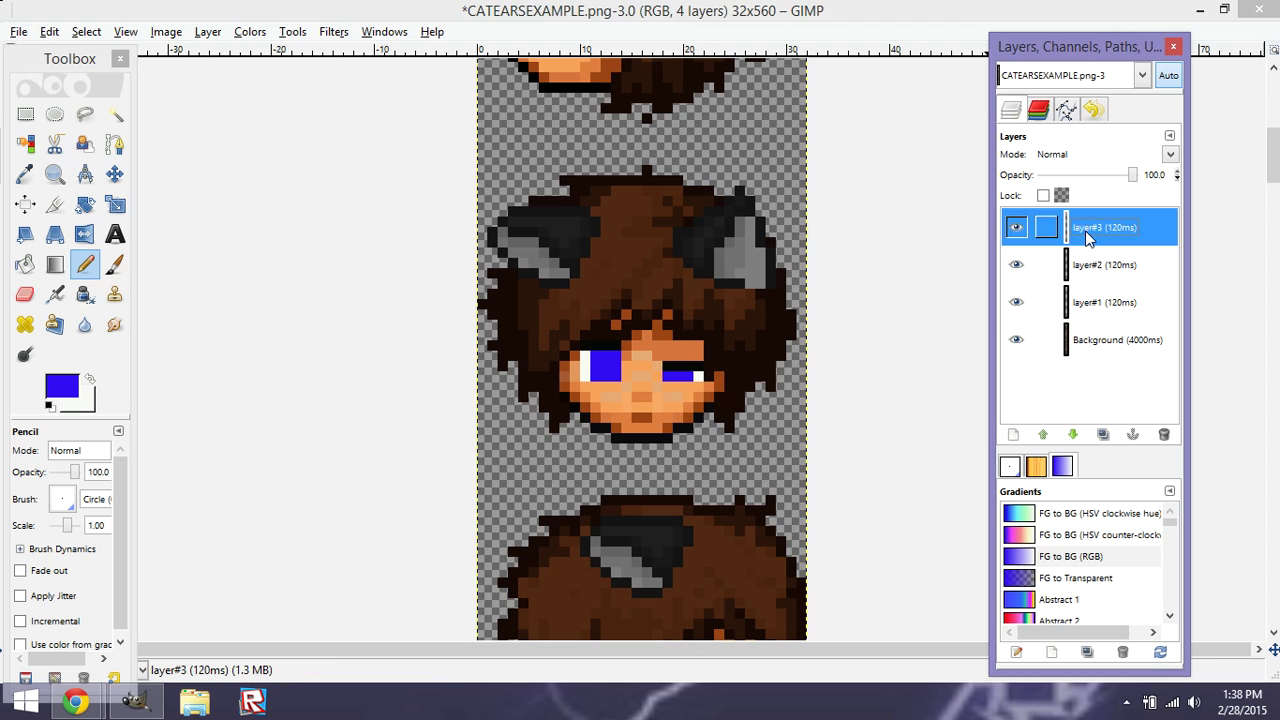
left_click(808, 355)
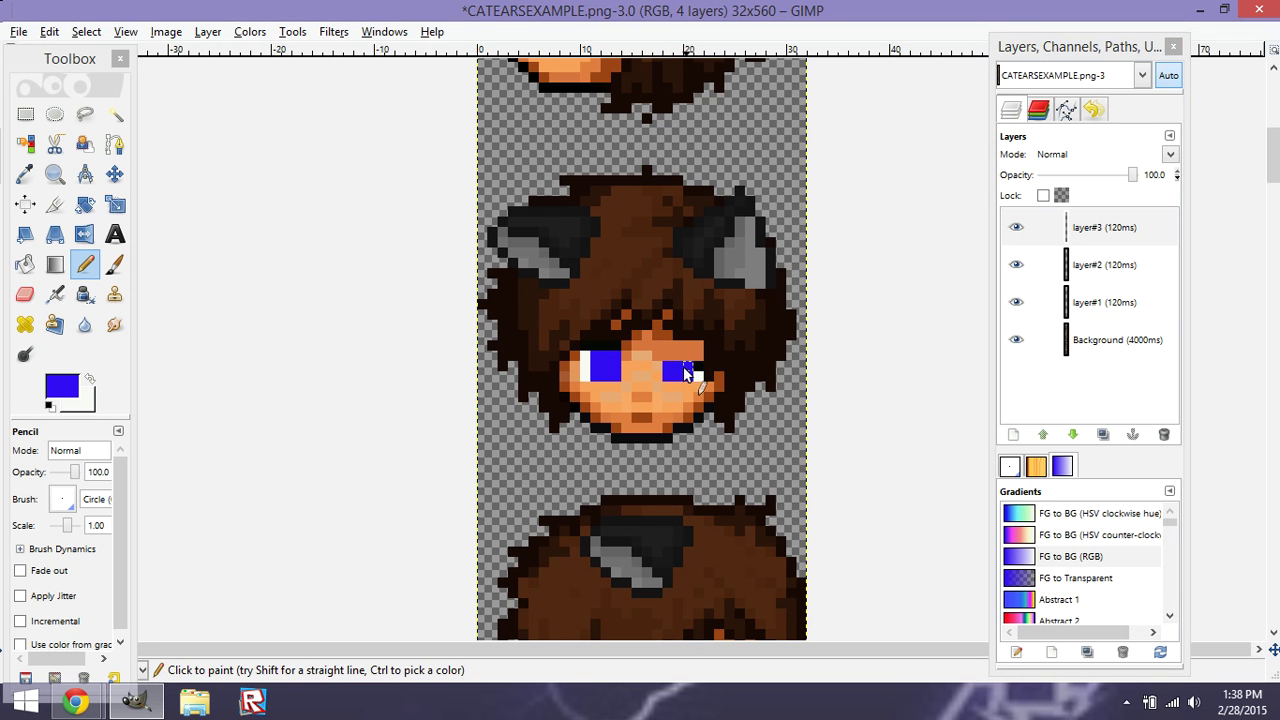
left_click(90, 379)
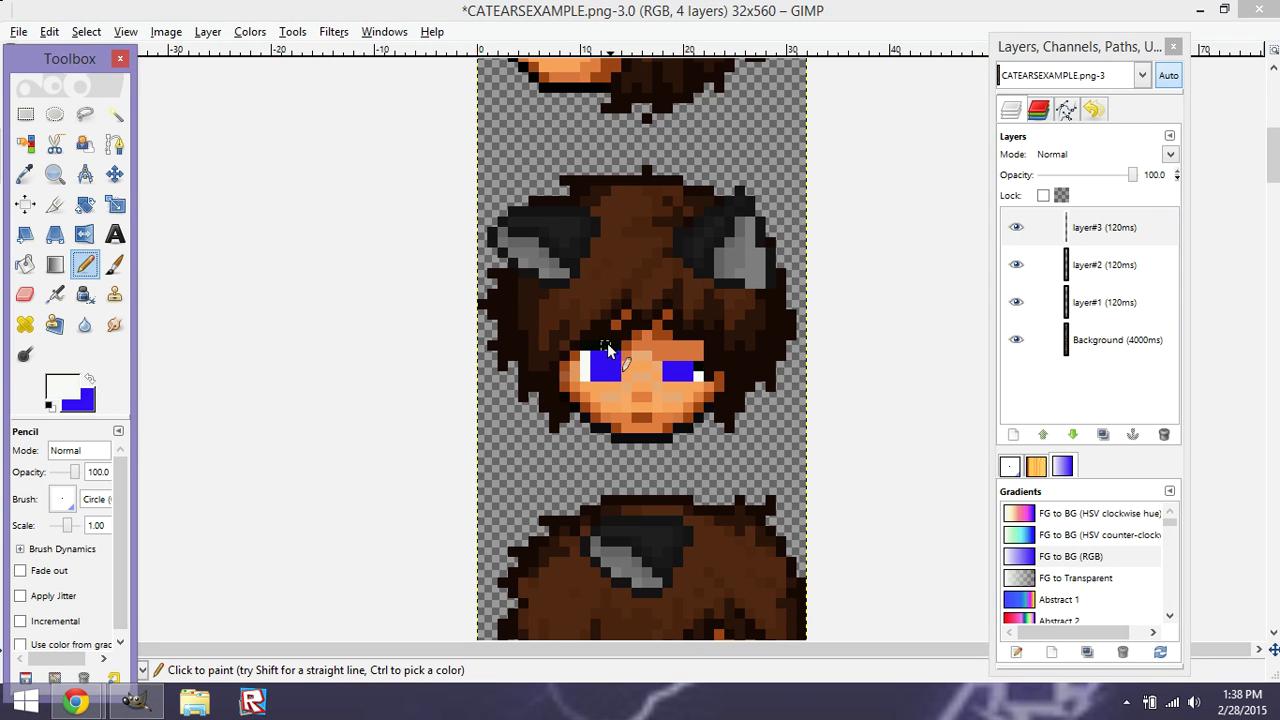
left_click(698, 370)
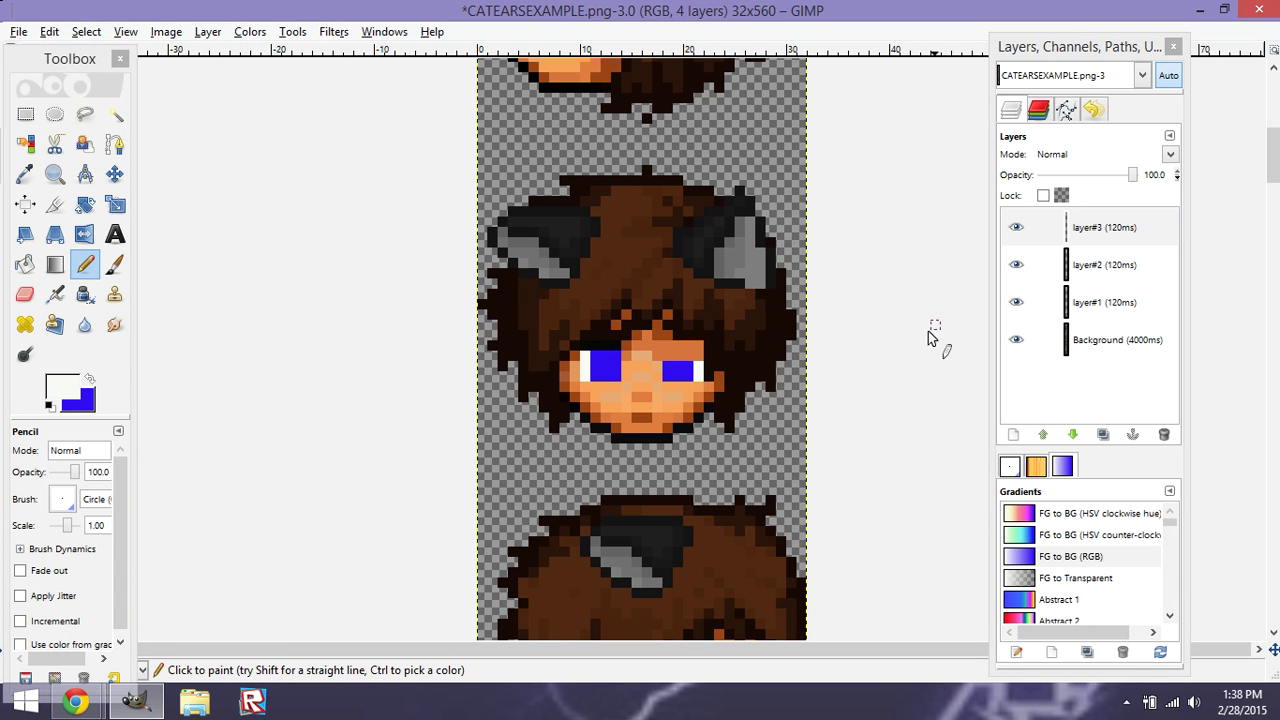
Pick black from the Background frame, then show all layers with layer#3 active.
left_click(1016, 228)
left_click(1016, 265)
left_click(1016, 302)
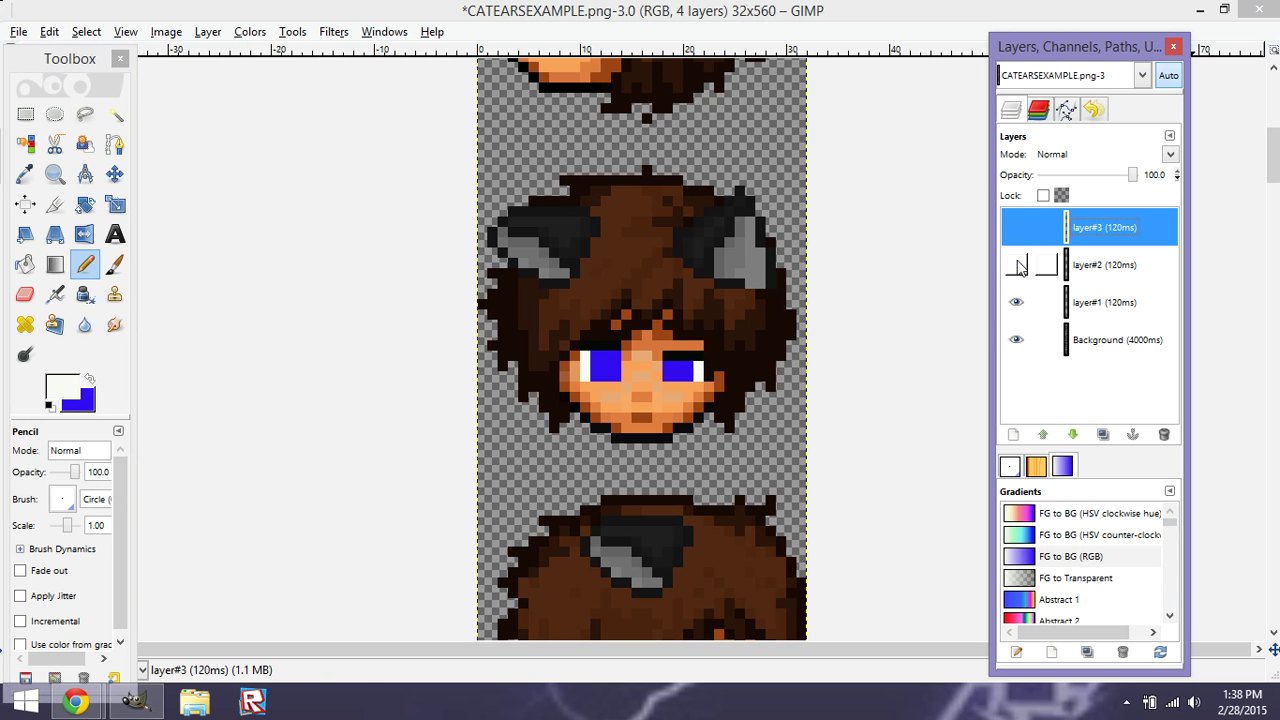
left_click(1030, 339)
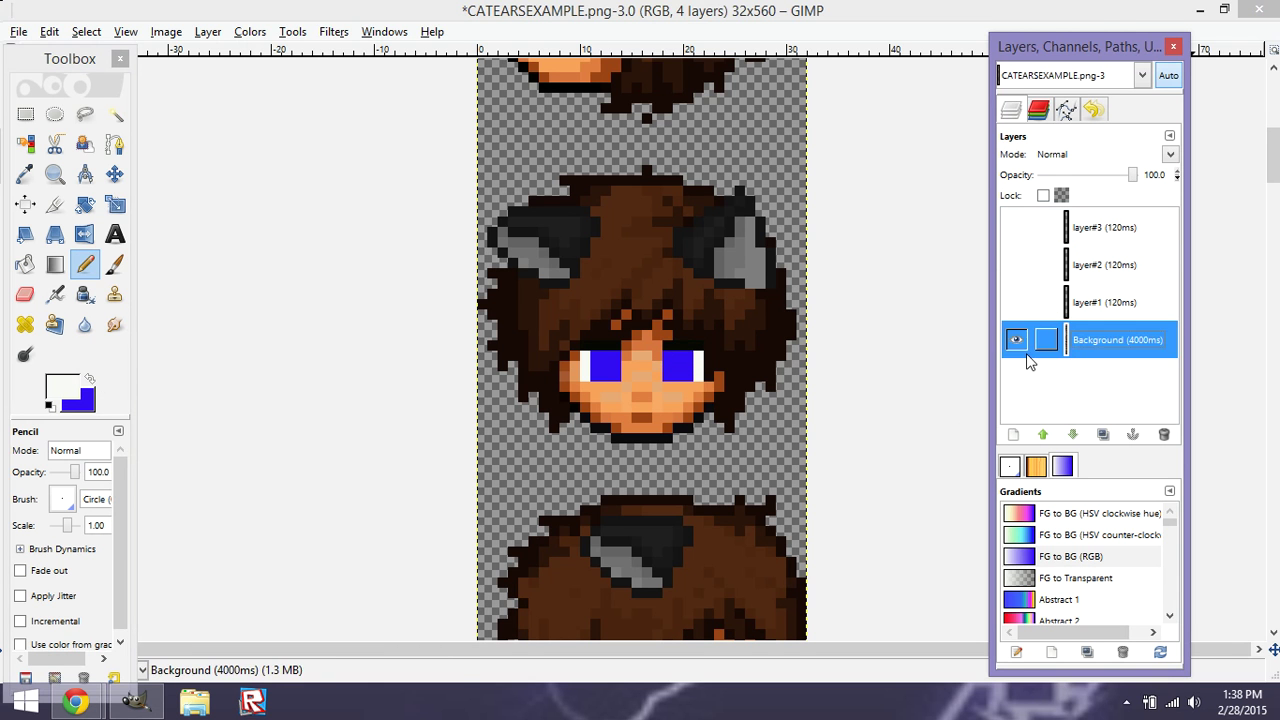
left_click(688, 320, "ctrl")
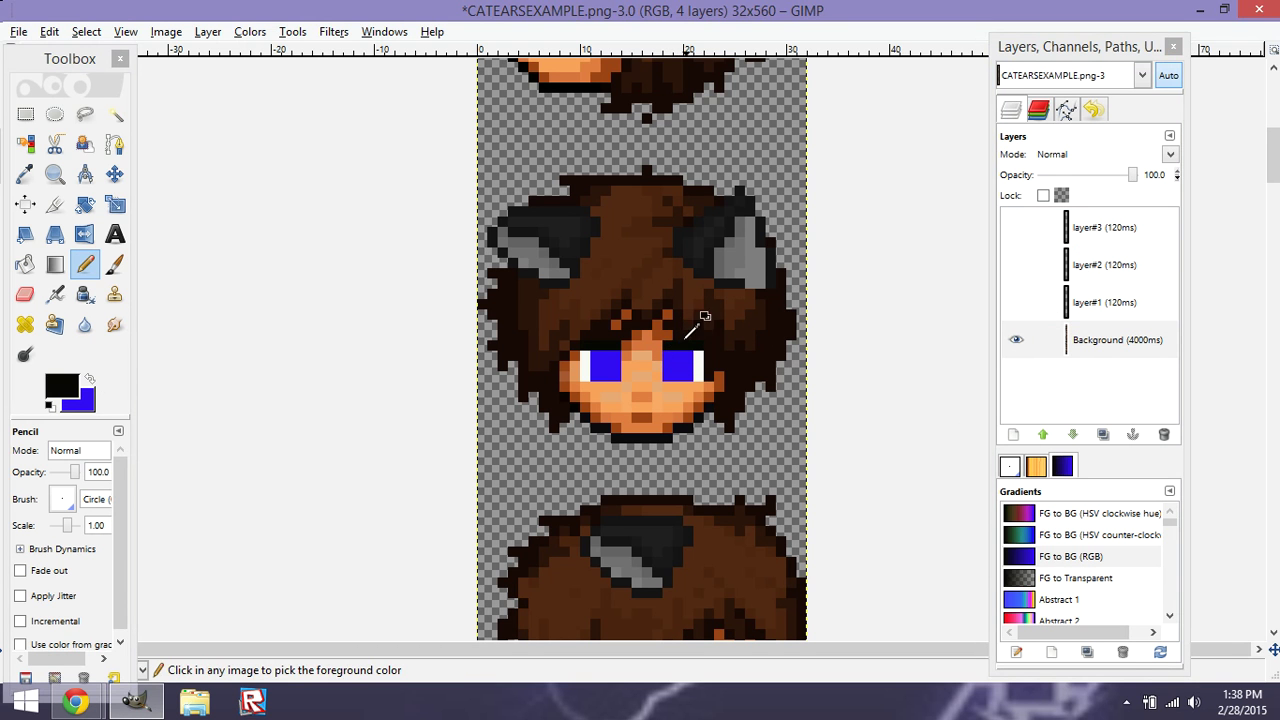
left_click(1016, 302)
left_click(1016, 265)
left_click(1016, 228)
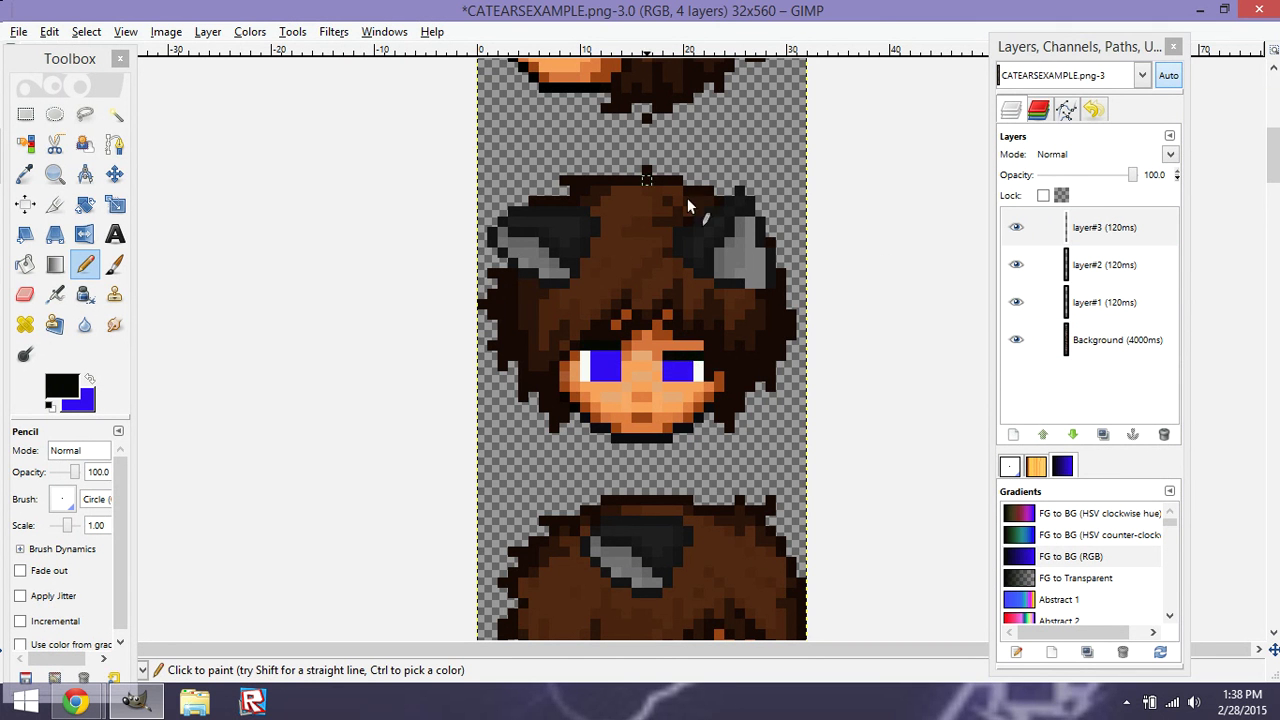
Create a new layer named 'layer#4 (120ms)' via Layer > New Layer.
left_click(207, 31)
left_click(225, 52)
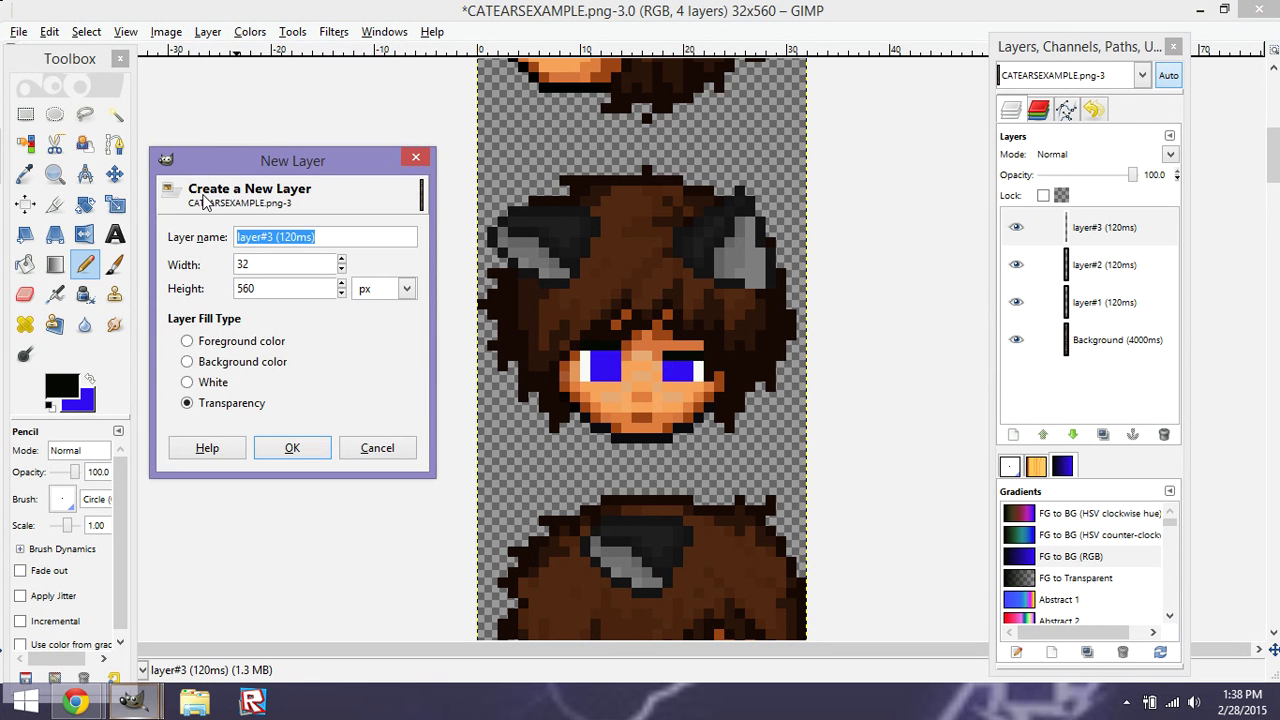
double_click(269, 236)
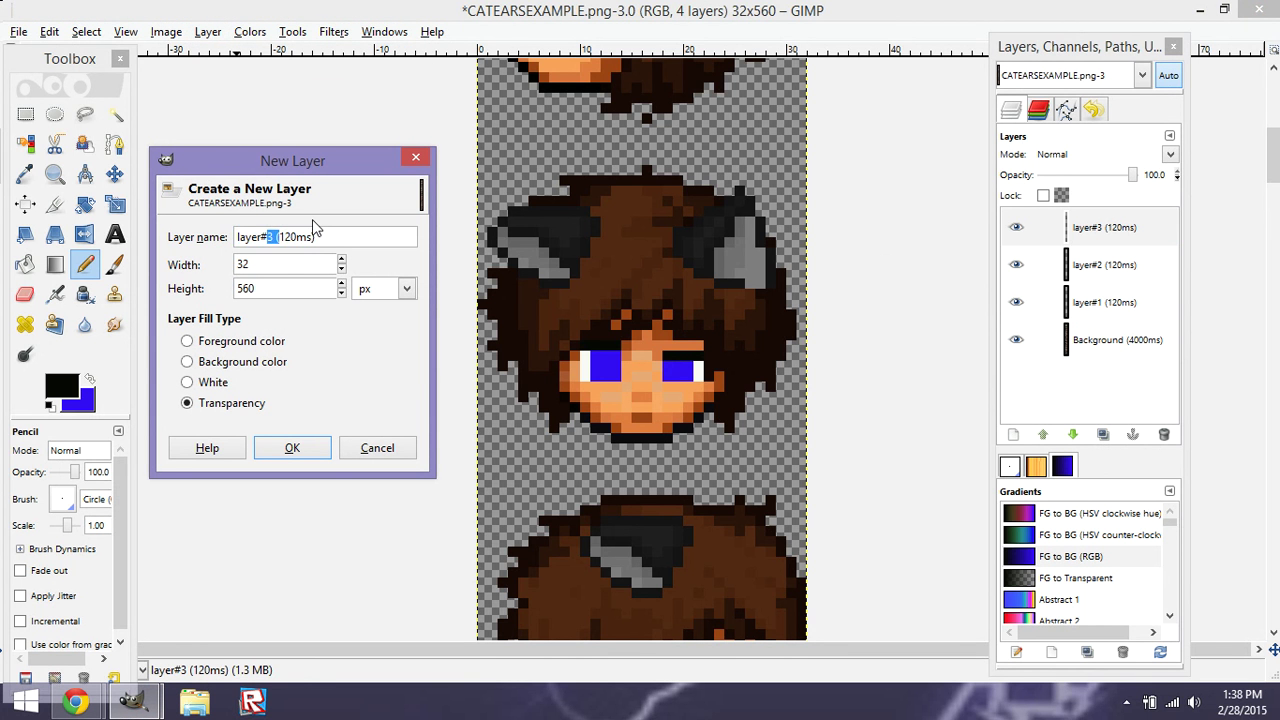
type("4")
left_click(297, 441)
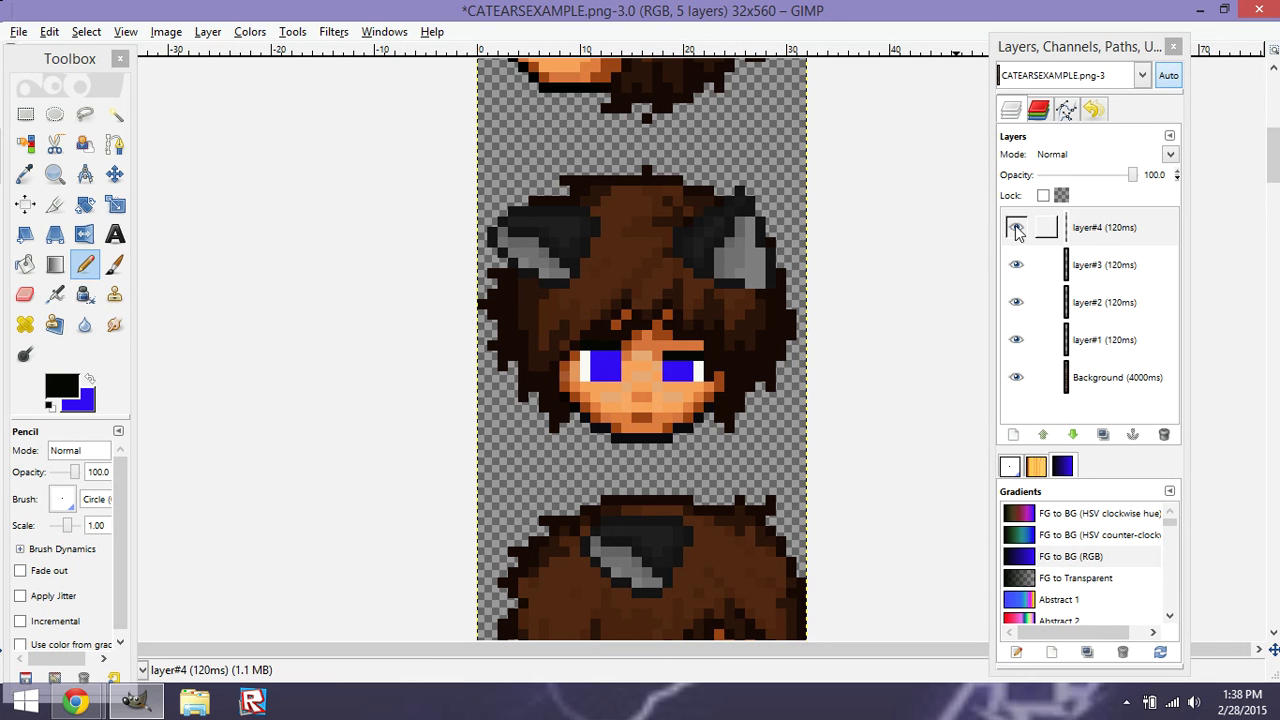
Hide layers #1–#4 and pick the eye's white from the Background frame.
left_click(93, 378)
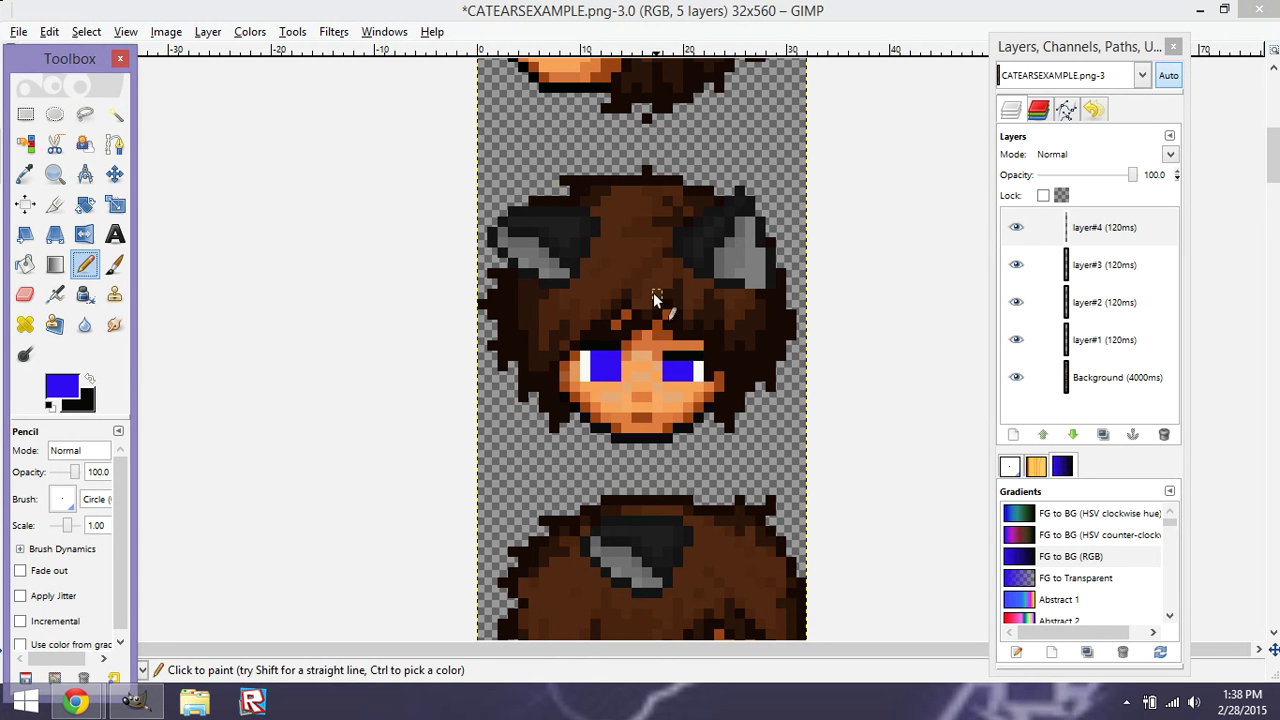
left_click(662, 355)
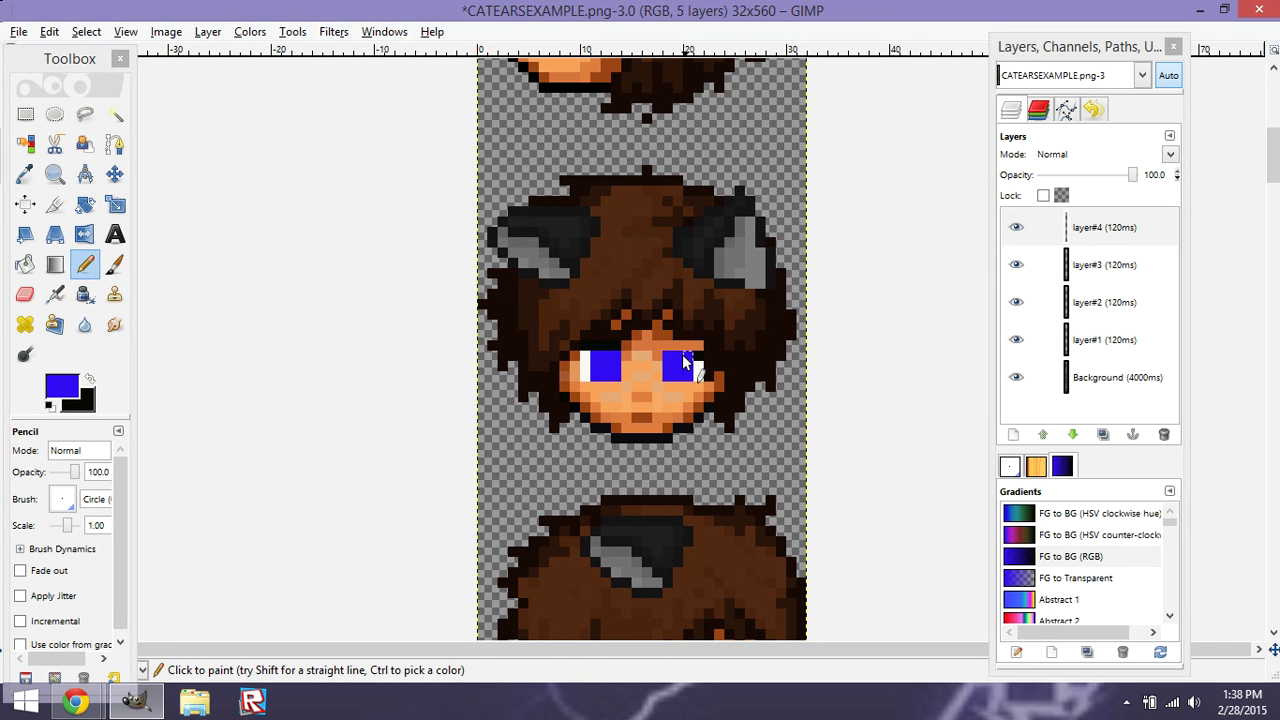
left_click_drag(1016, 227, 1012, 350)
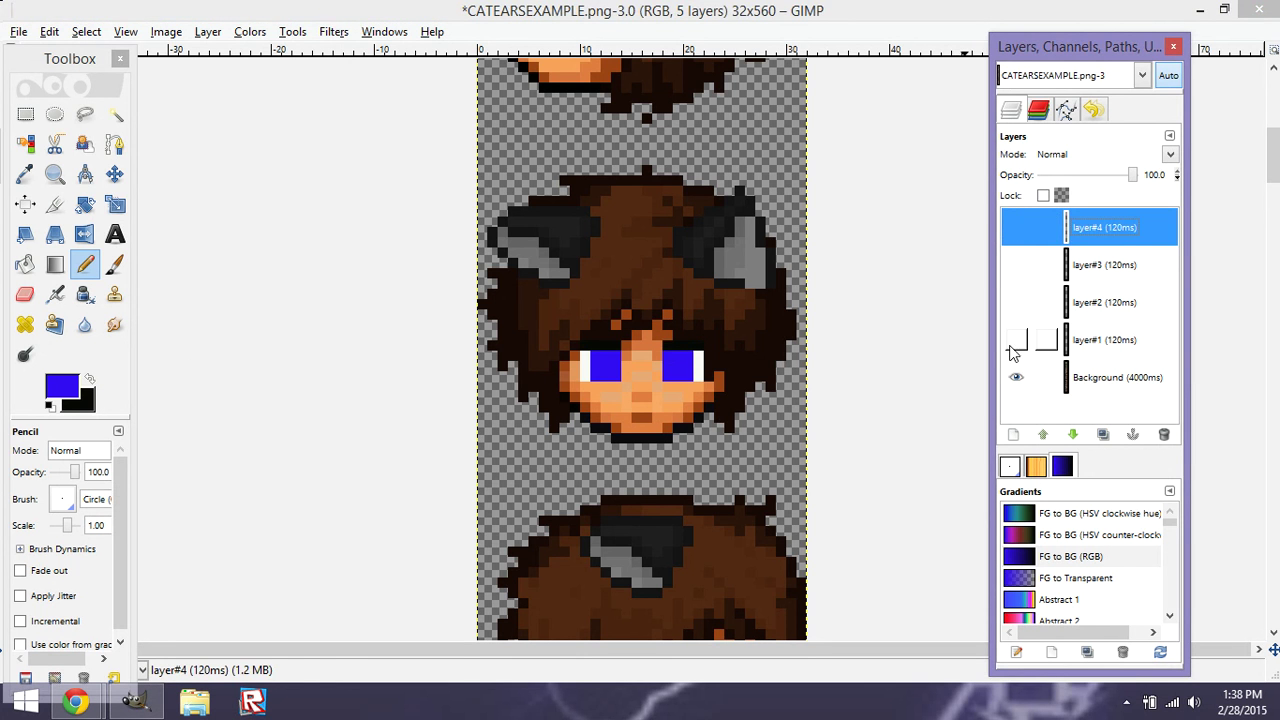
left_click(1030, 377)
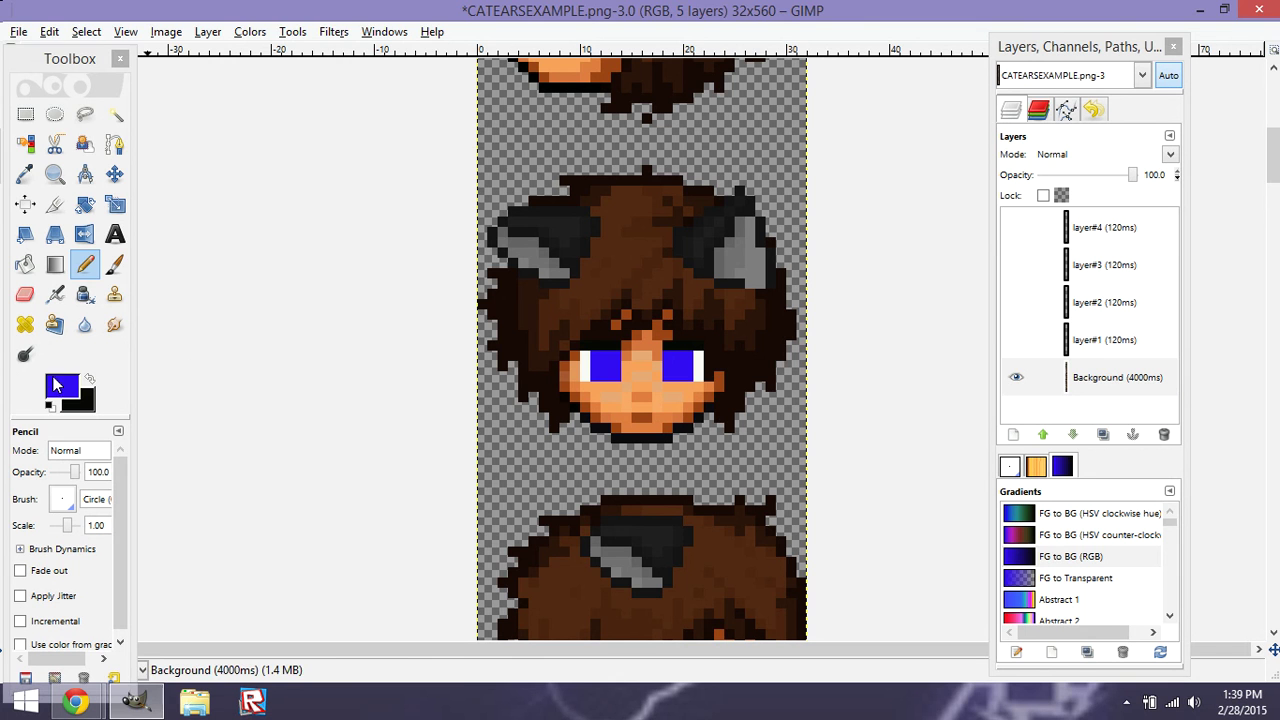
left_click(89, 380)
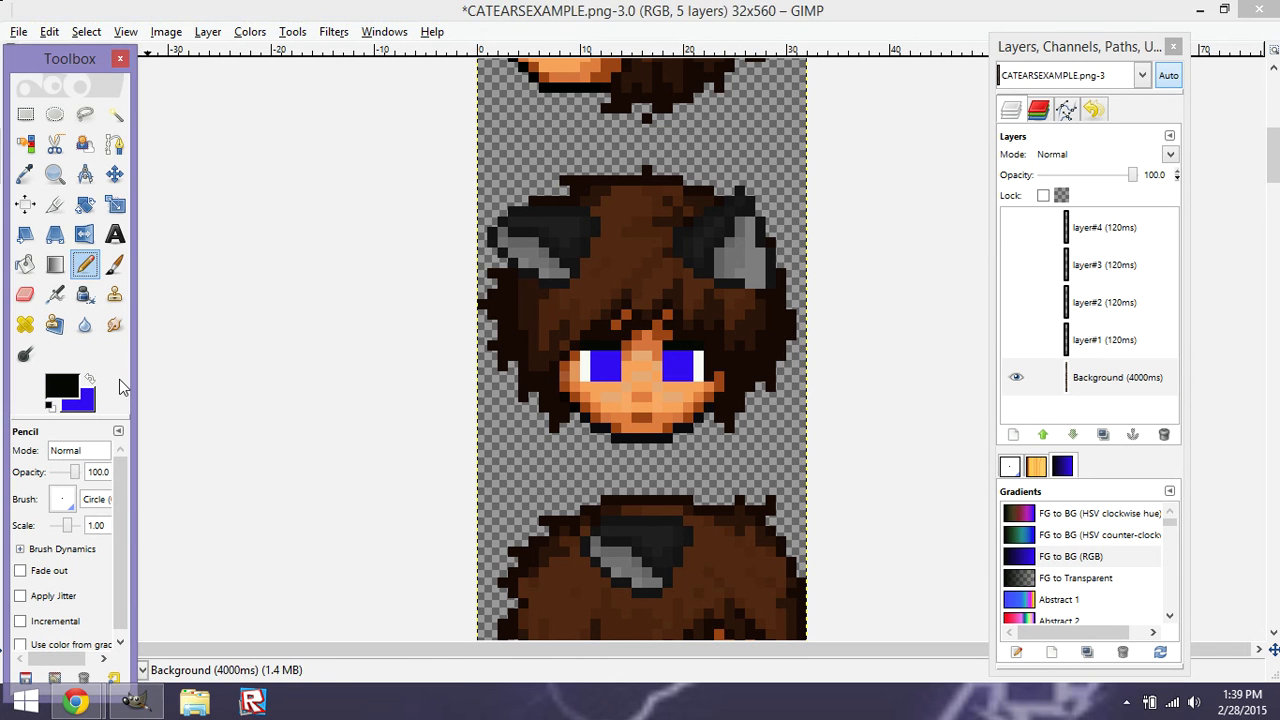
left_click(697, 368, "ctrl")
Show all four frames again and make layer#4 the active layer.
left_click(1016, 340)
left_click(1016, 302)
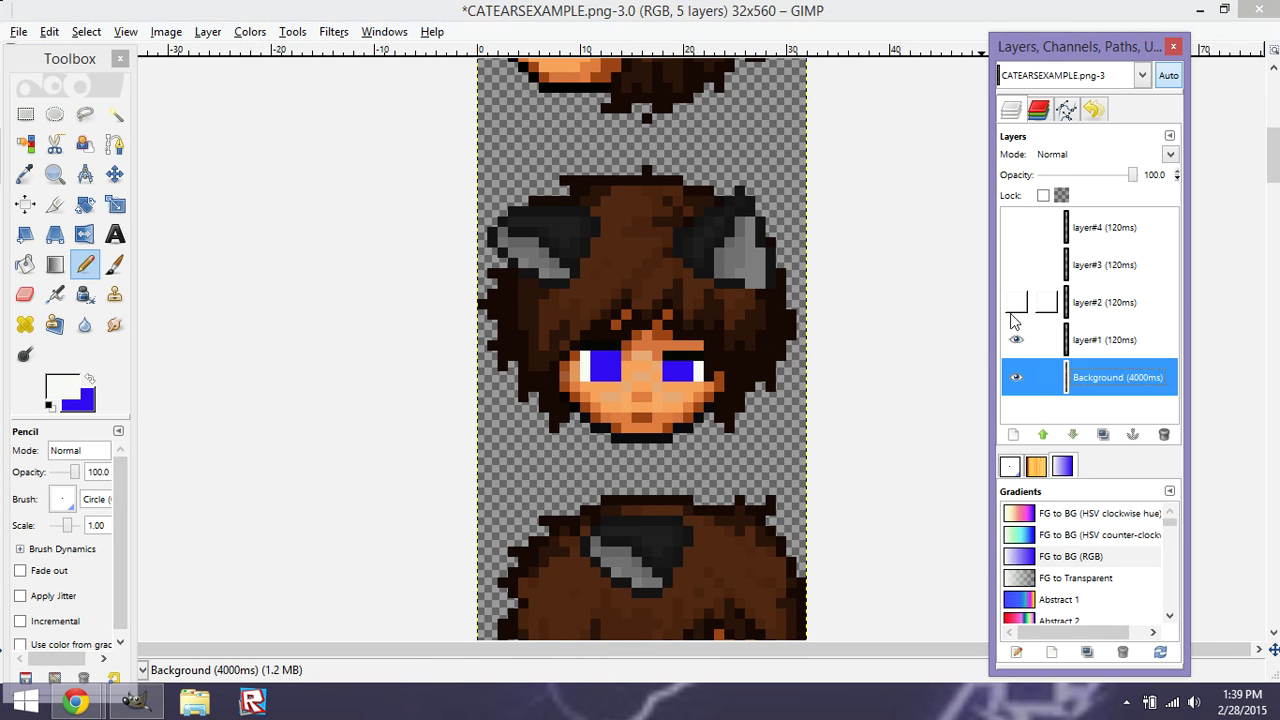
left_click(1016, 265)
left_click(1016, 227)
left_click(1105, 235)
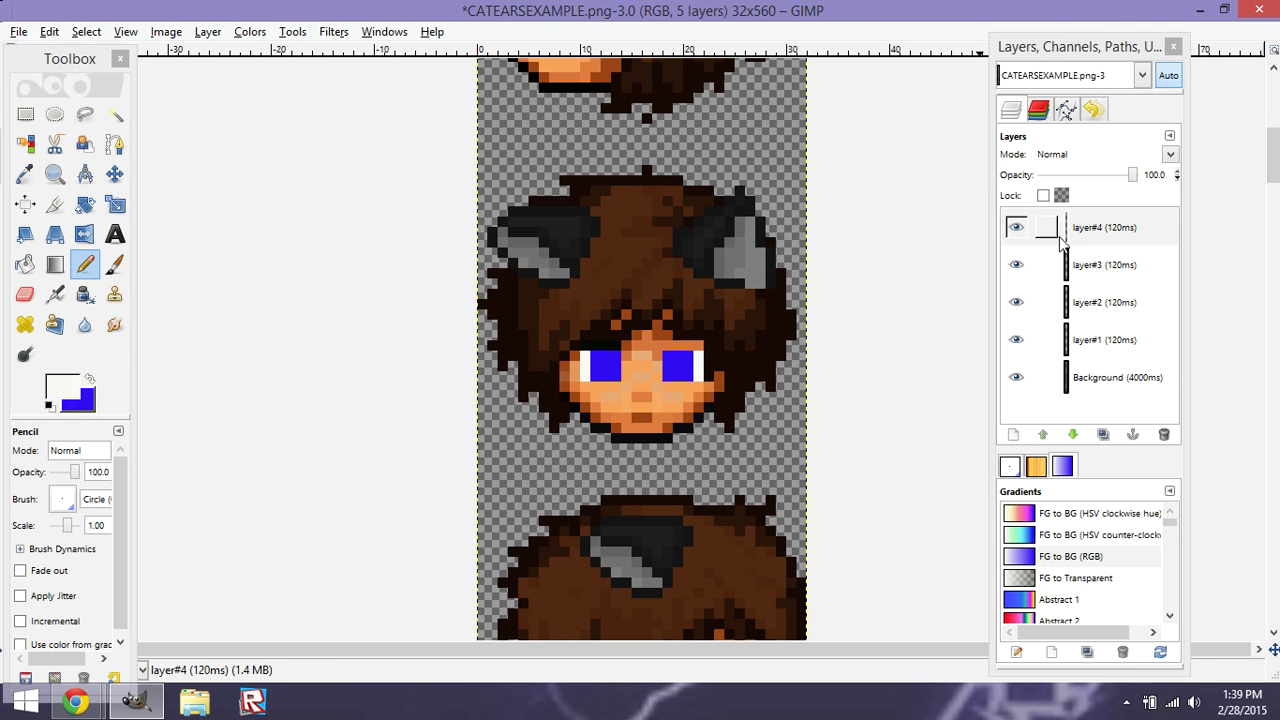
Pick black from the Background frame, then re-show layers #1–#3 with layer#4 active.
left_click(1016, 227)
left_click(1016, 265)
left_click(1016, 302)
left_click(1016, 340)
left_click(1105, 377)
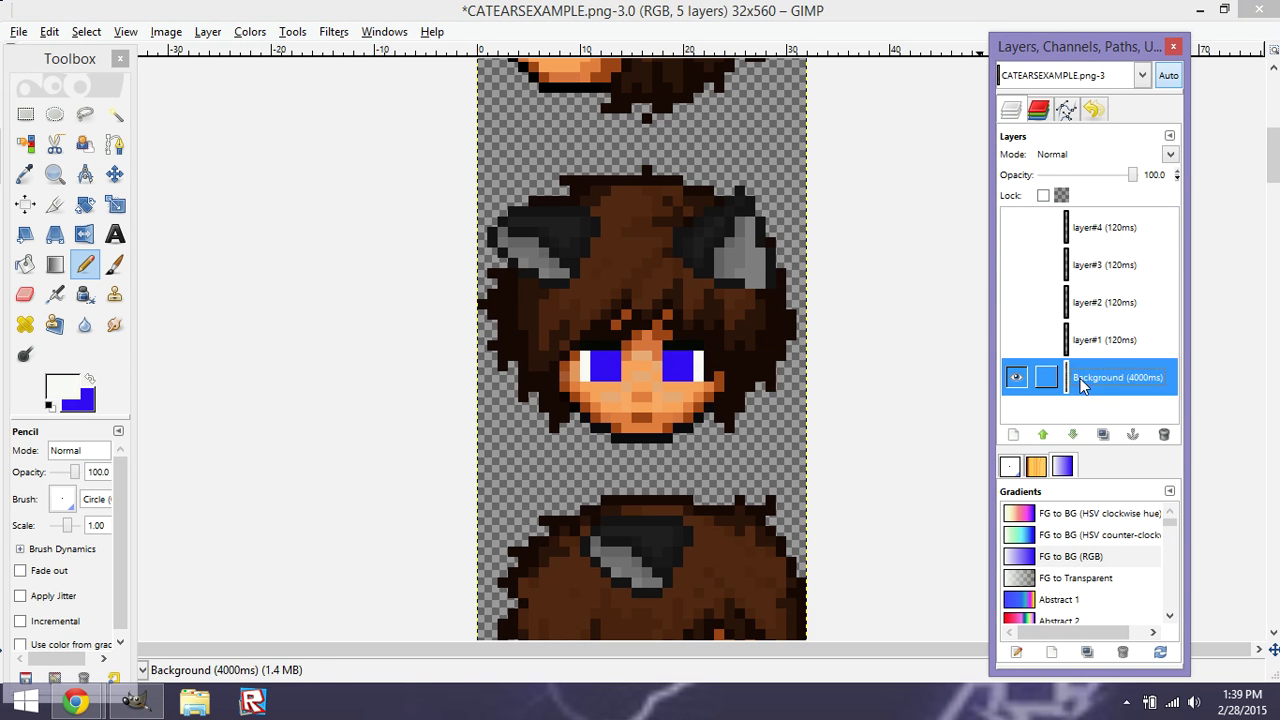
key("ctrl")
left_click(684, 340, "ctrl")
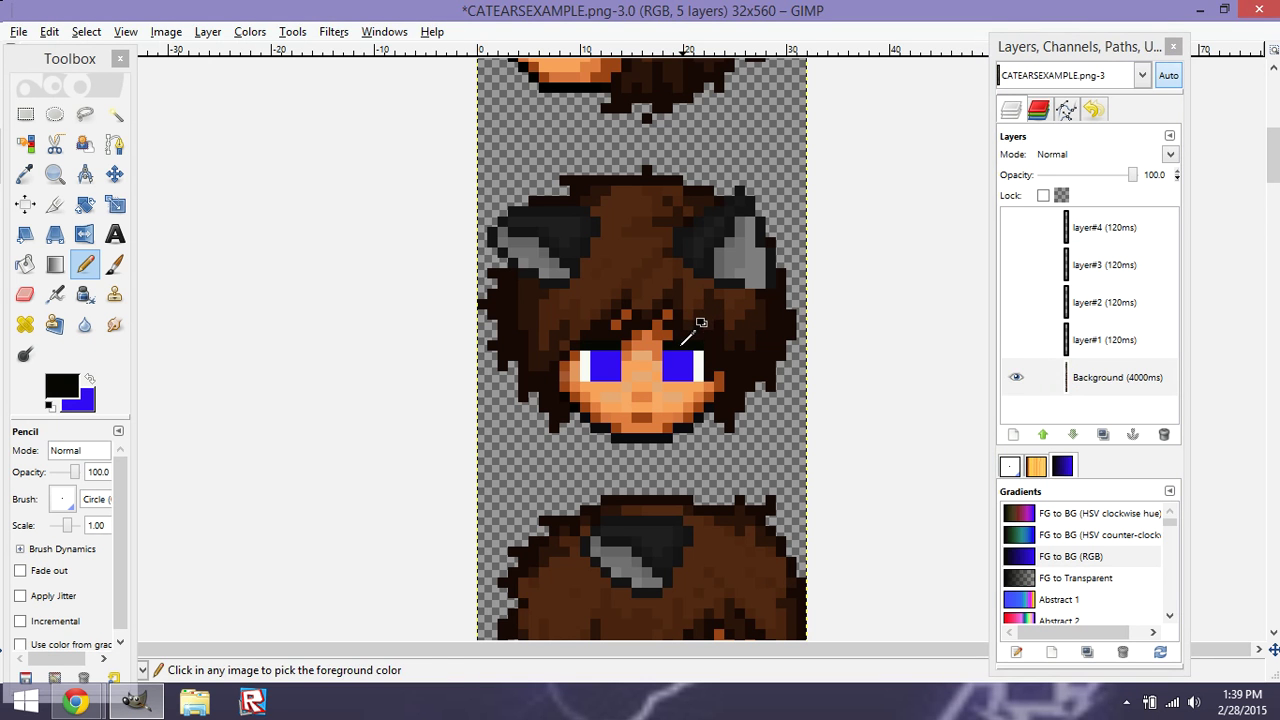
left_click_drag(1016, 340, 1016, 227)
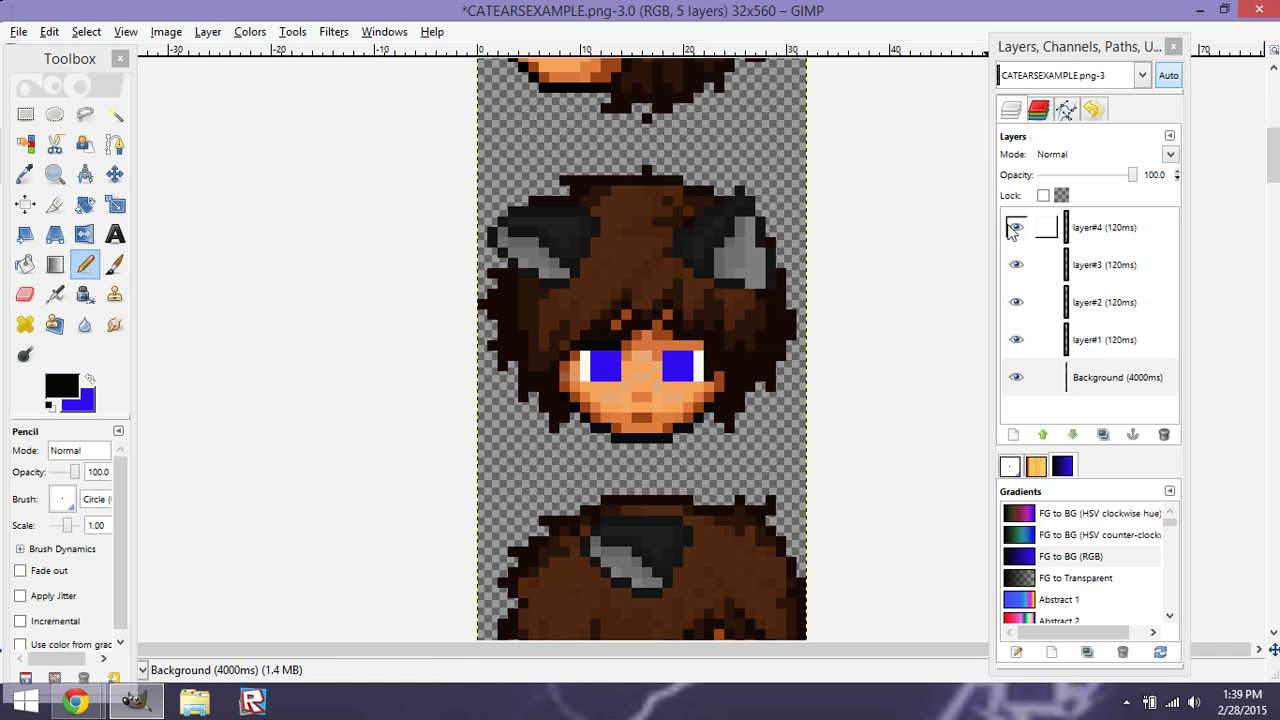
left_click(1103, 228)
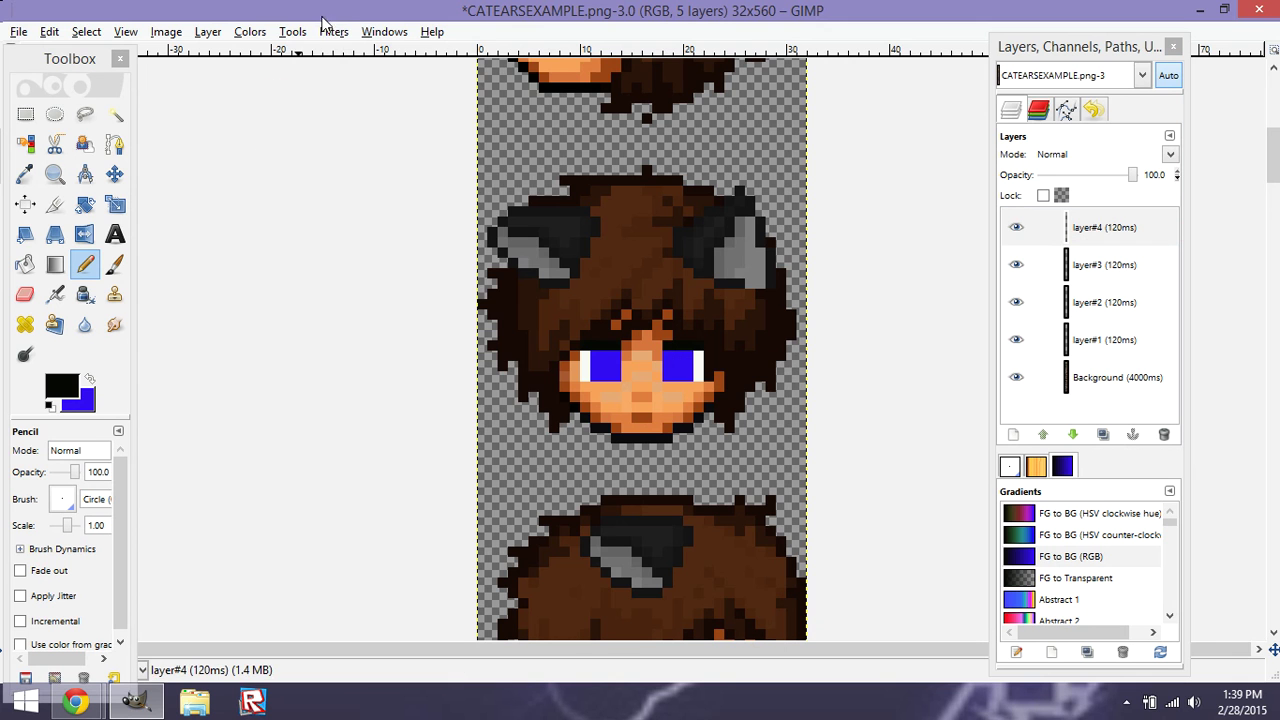
left_click(333, 32)
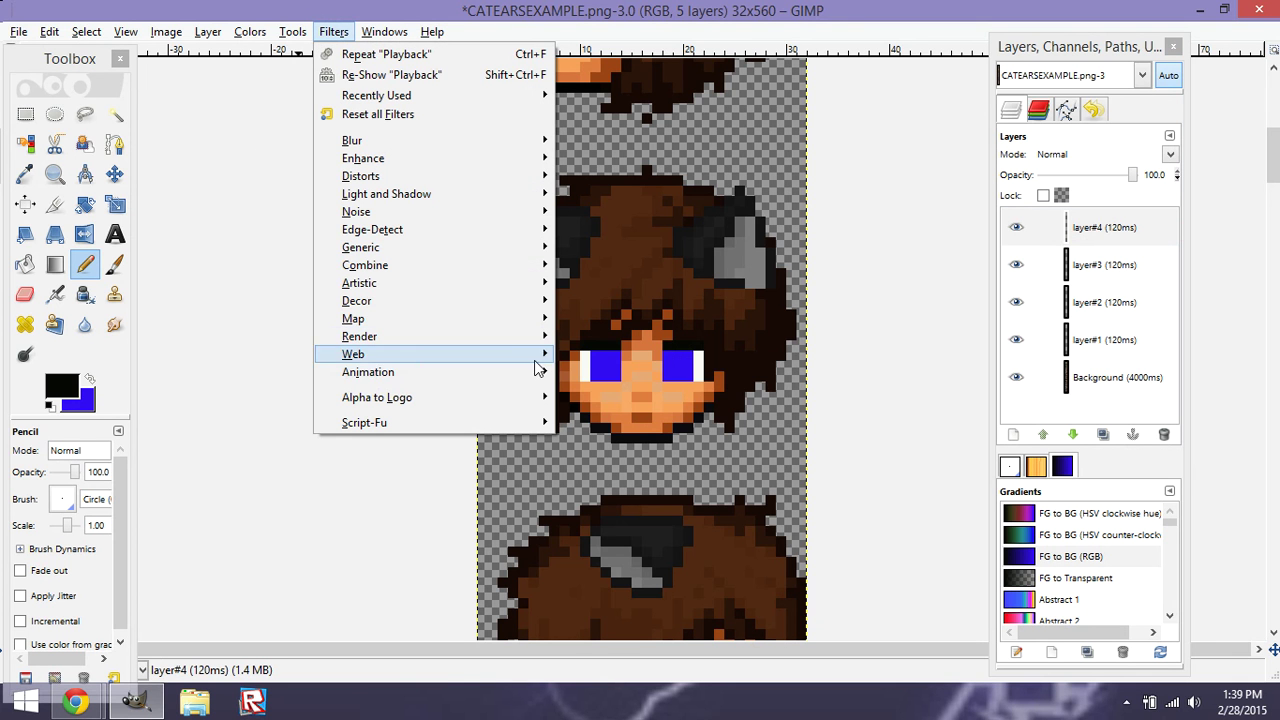
mouse_move(368, 372)
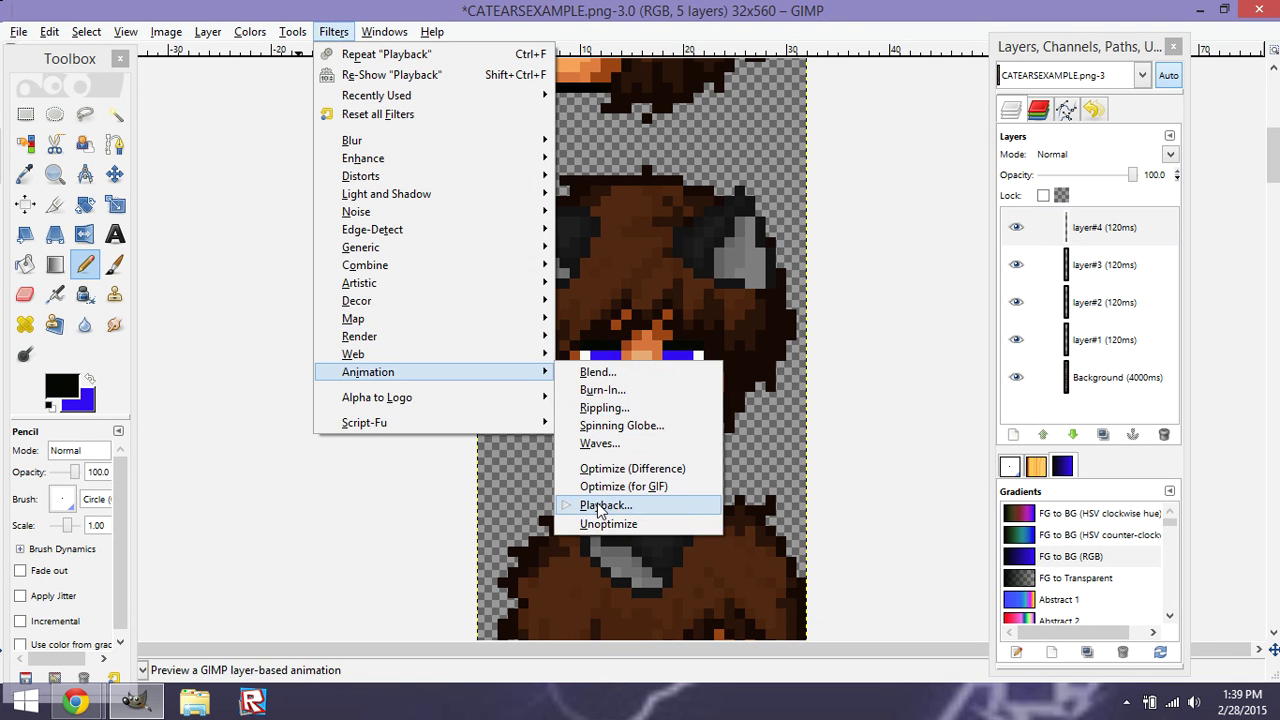
left_click(612, 503)
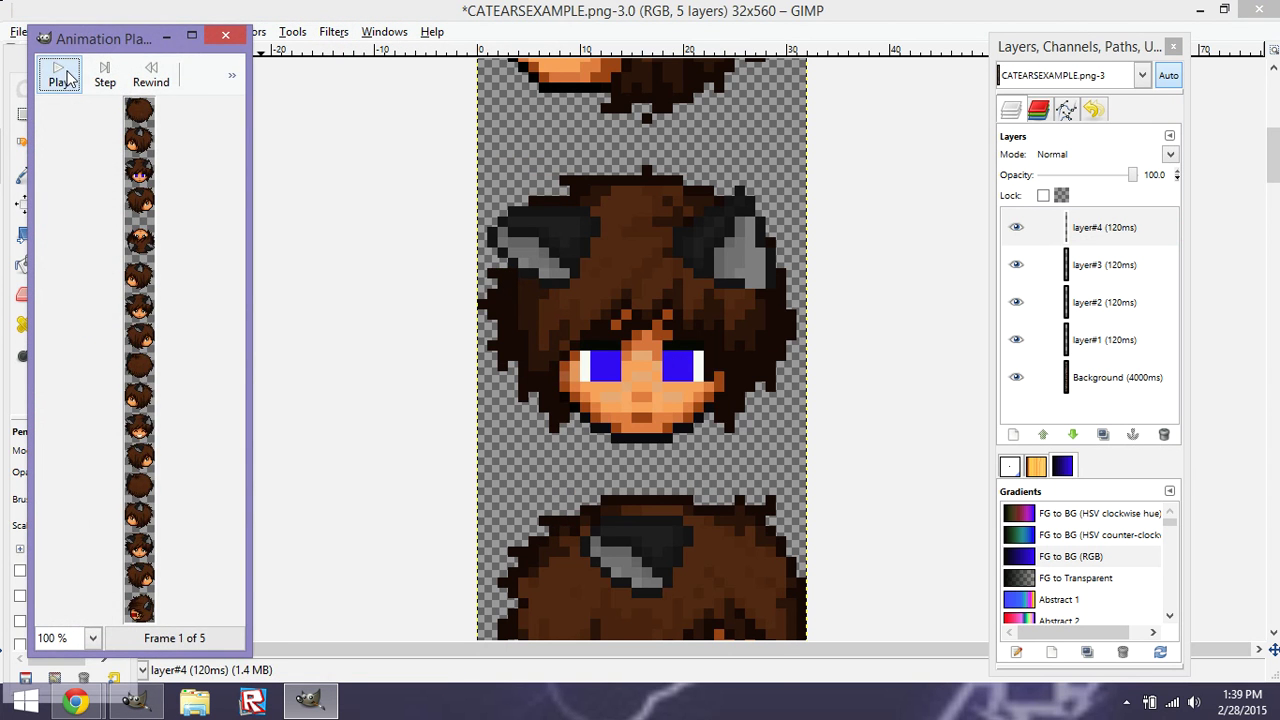
mouse_move(96, 55)
left_mouse_down()
mouse_move(500, 90)
mouse_move(604, 54)
left_mouse_up()
left_click(570, 82)
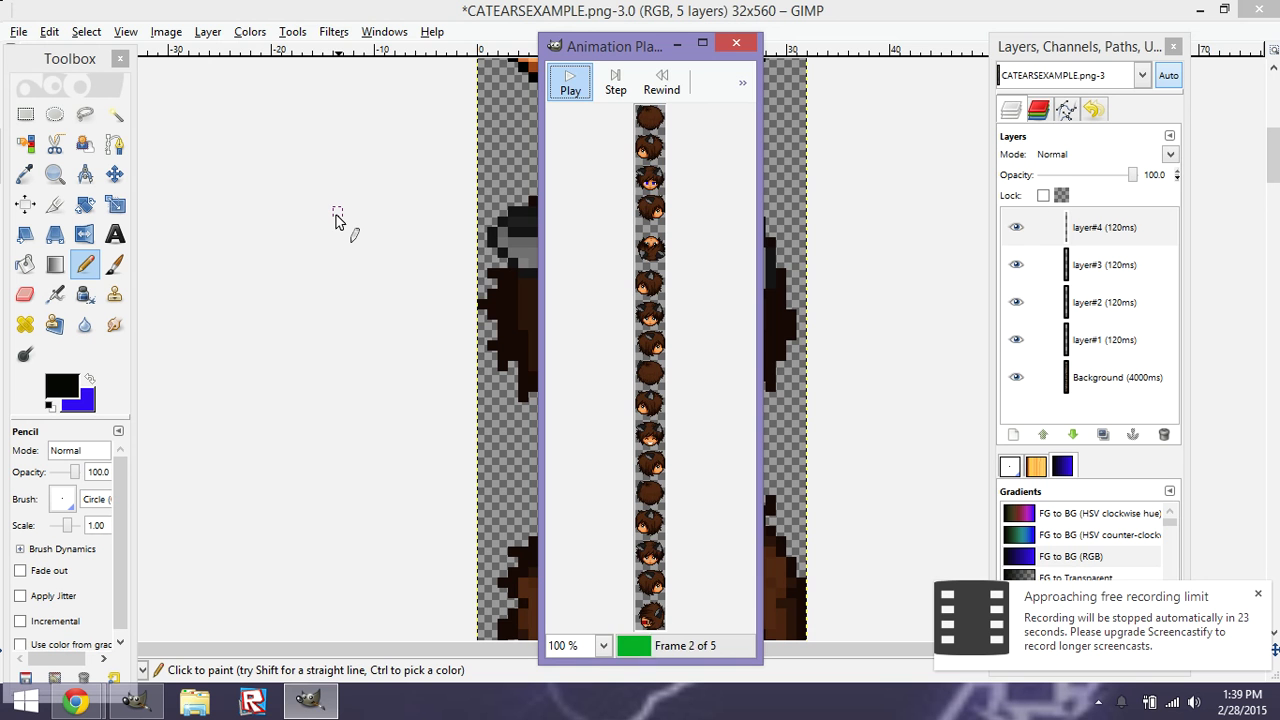
left_click(737, 44)
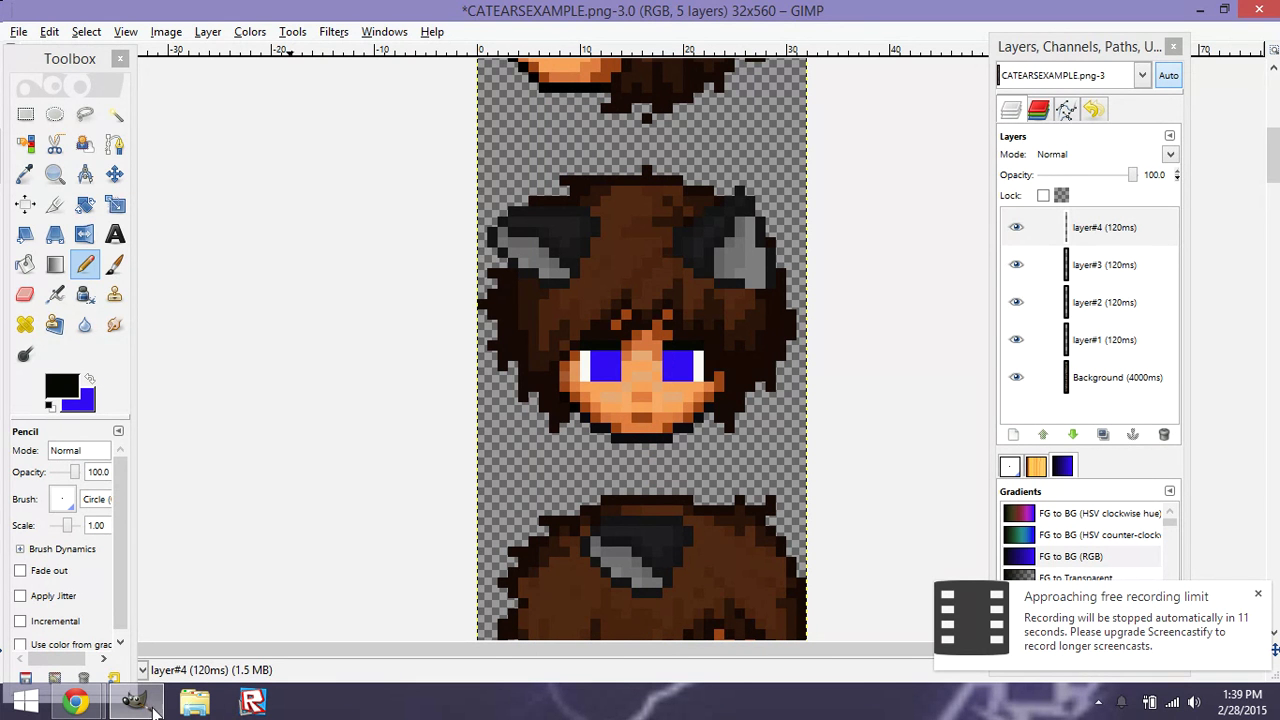
Bring Chrome's new tab page forward and open the Screencastify recording popup.
left_click(223, 616)
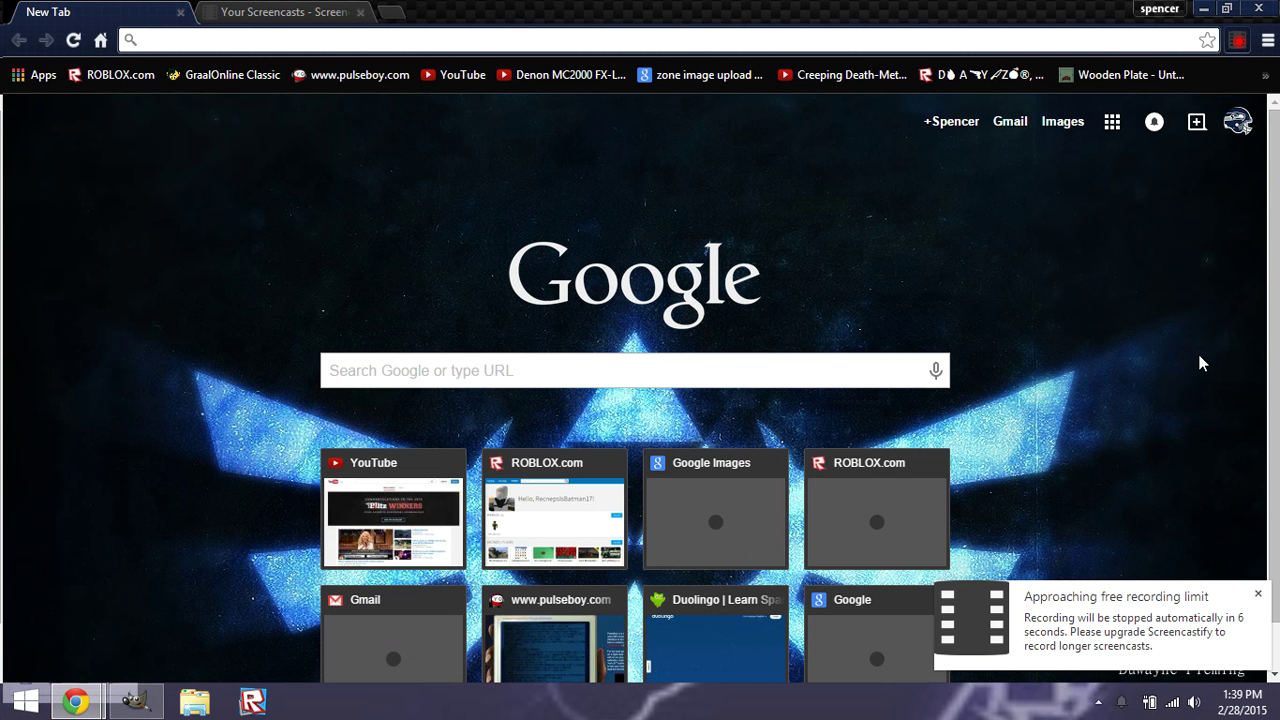
left_click(1236, 41)
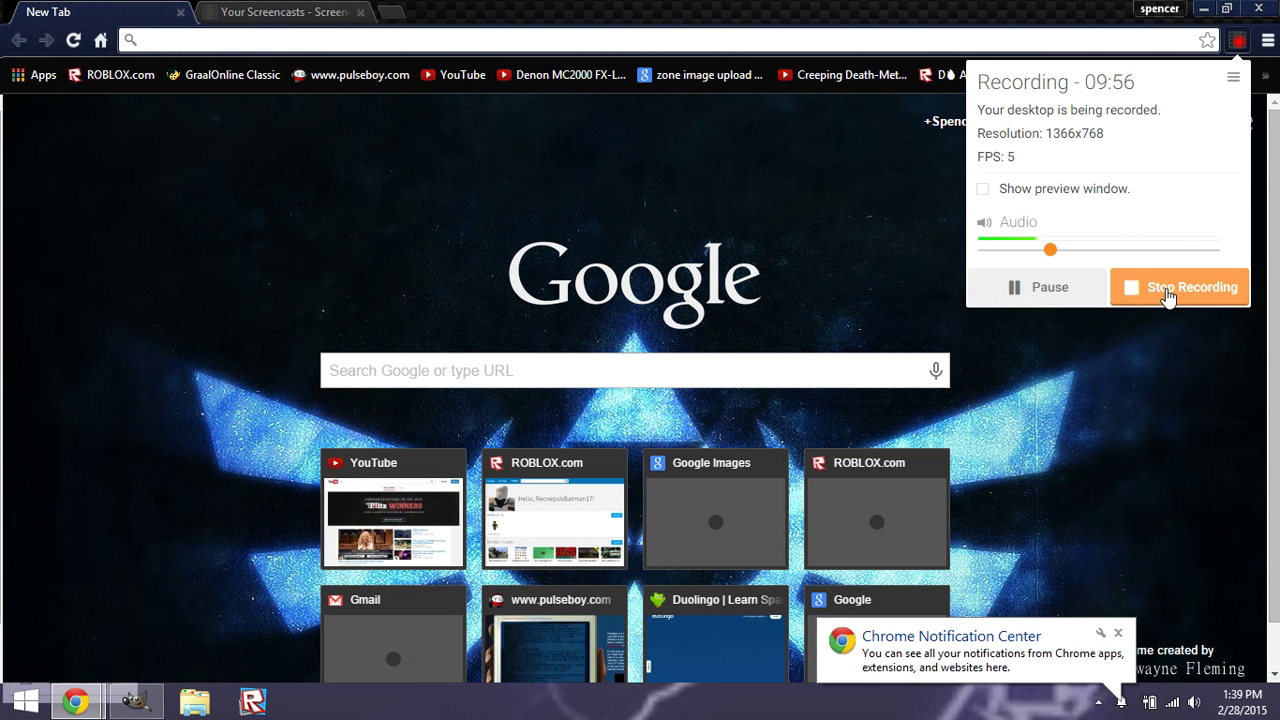